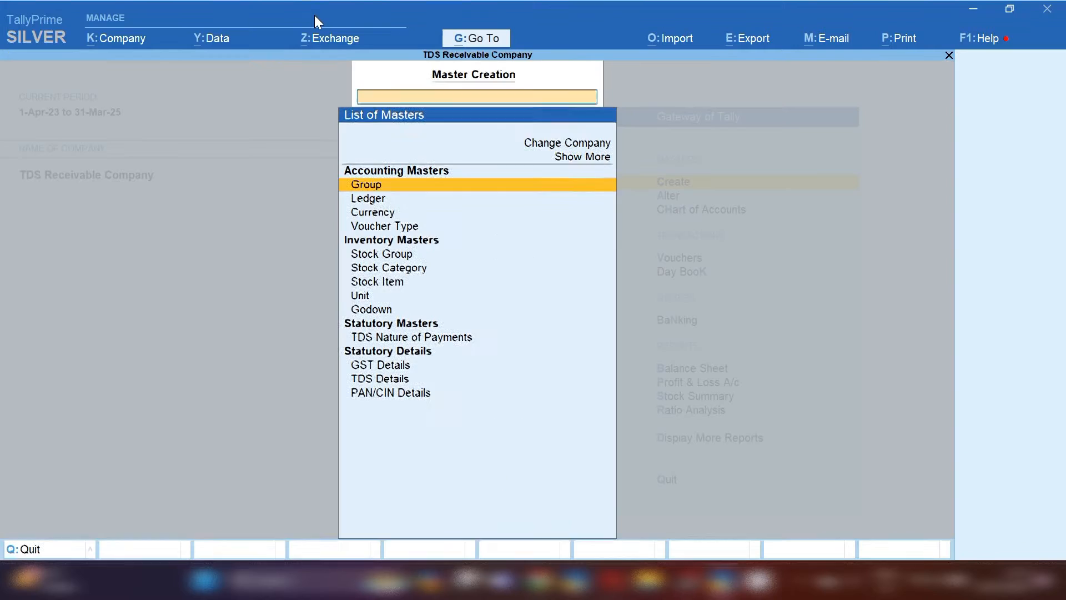
pyautogui.press('Down')
pyautogui.press('Return')
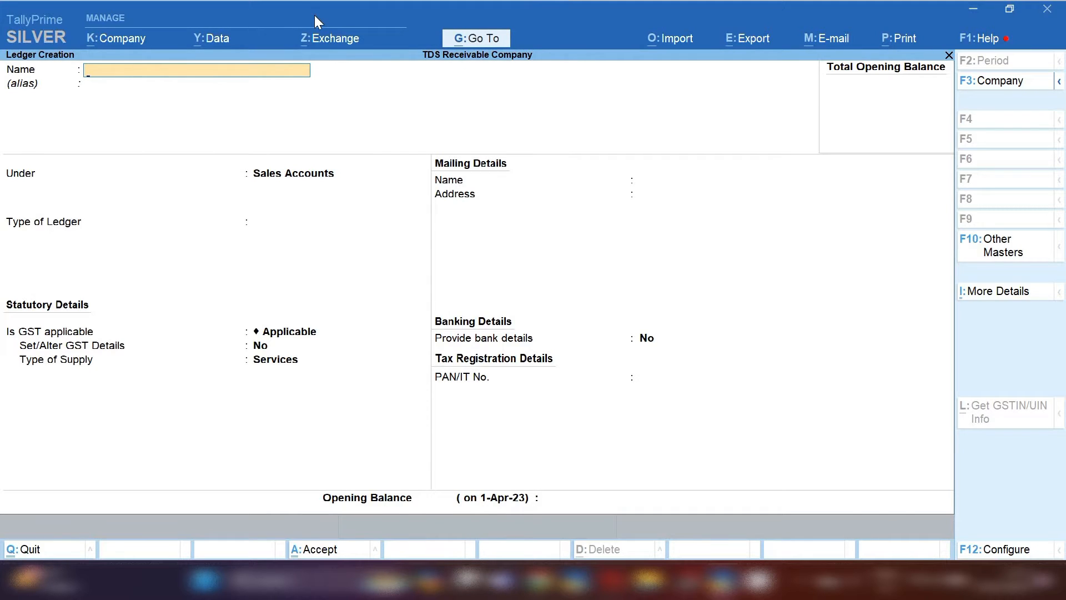
pyautogui.press('Escape')
pyautogui.press('y')
pyautogui.press('Escape')
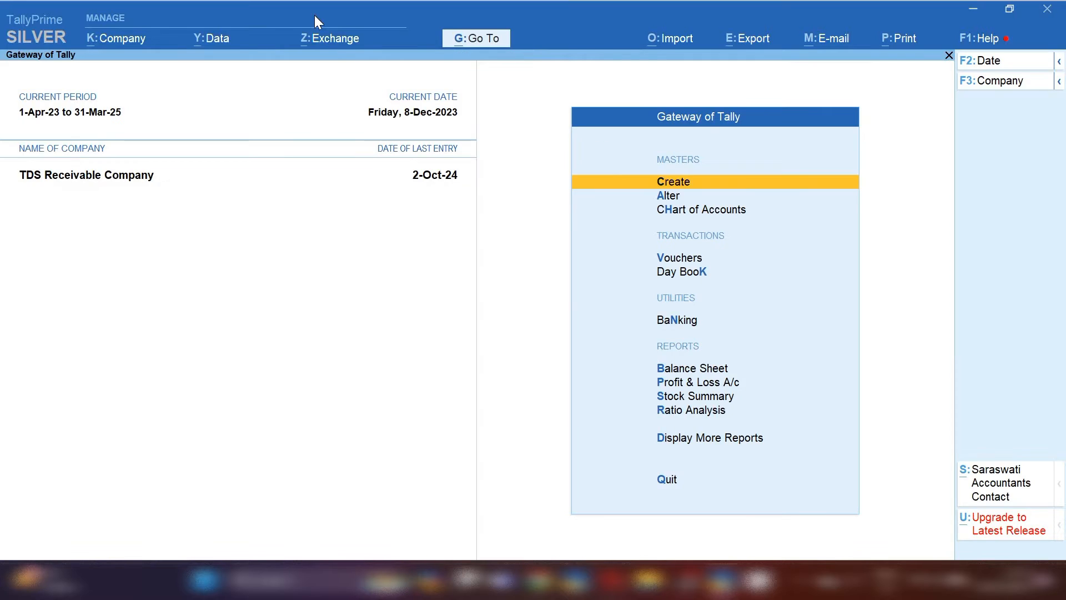
# Step: Open the Man Pawer Copamny ledger for alteration from the ledger masters
pyautogui.press('Down')
pyautogui.press('Return')
pyautogui.press('Down')
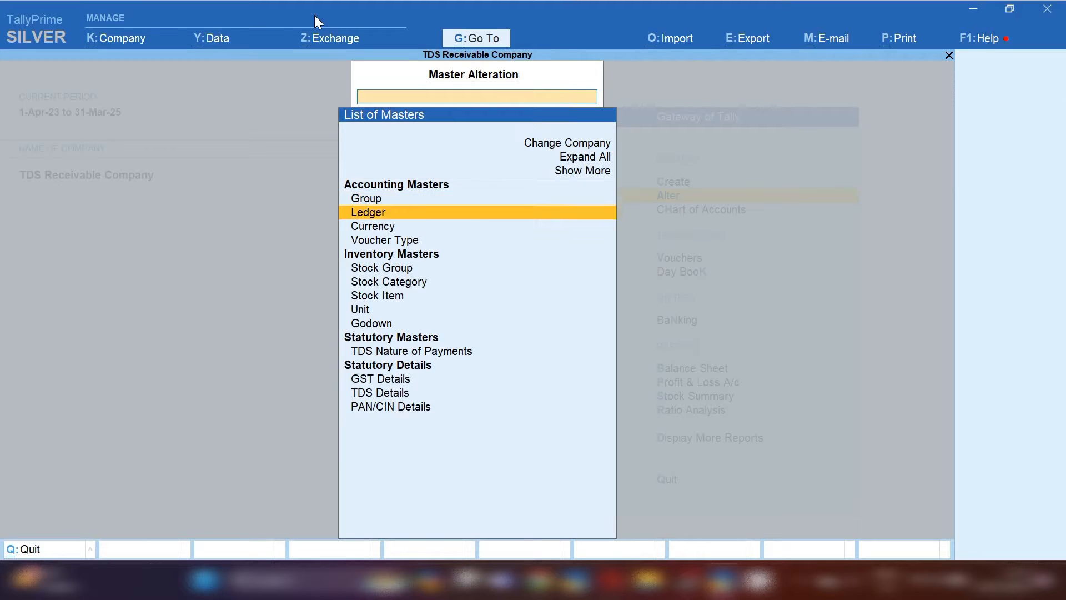
pyautogui.press('Return')
pyautogui.write('Man')
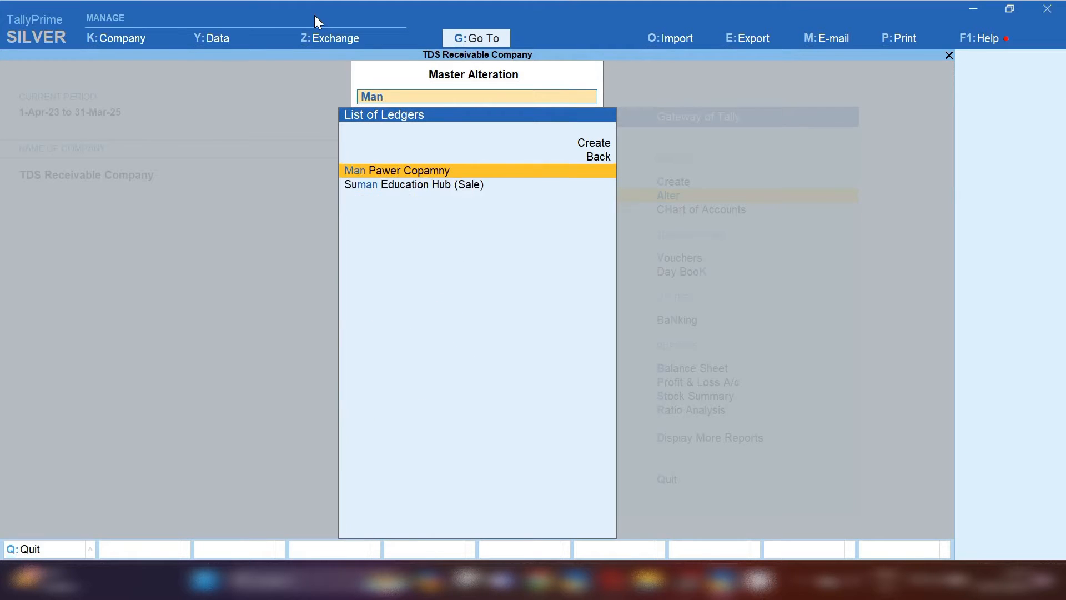
pyautogui.press('Return')
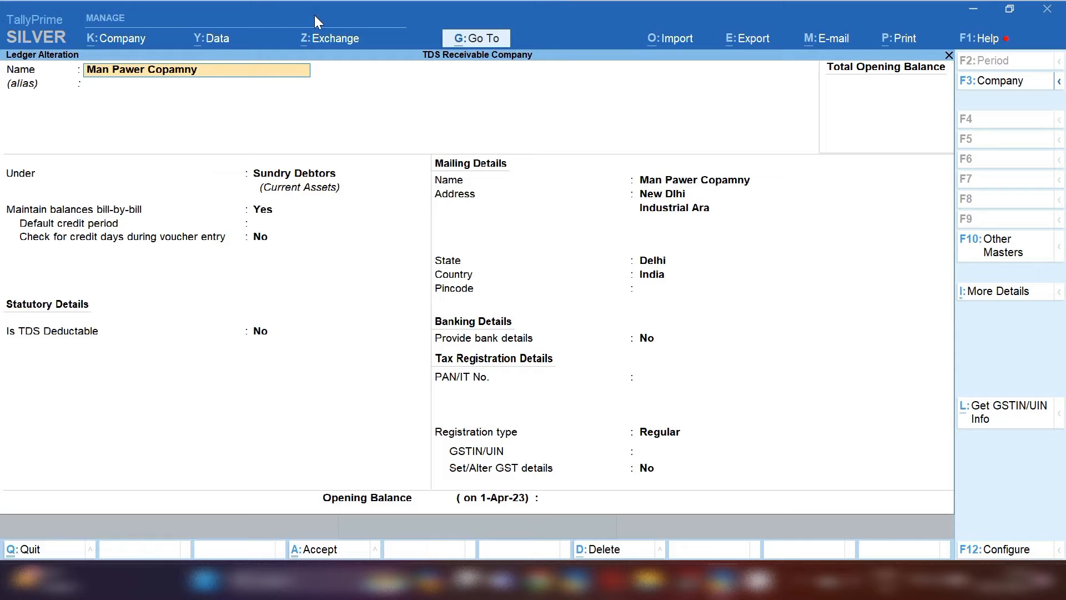
# Step: Review the Man Pawer Copamny ledger's group, bill-by-bill, mailing and tax registration settings, and accept the ledger without editing it
pyautogui.press('Return')
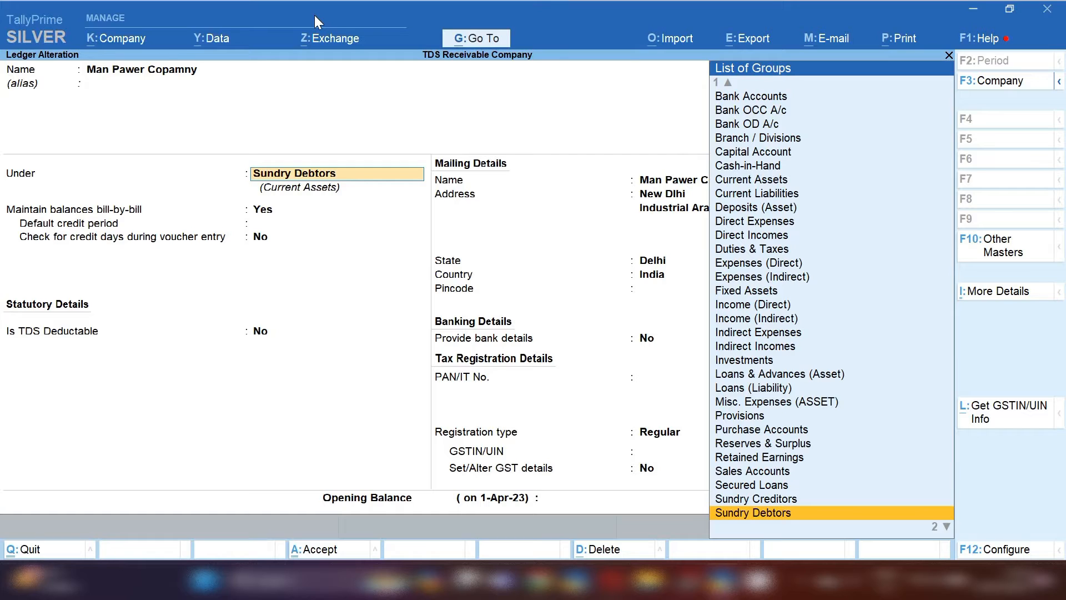
pyautogui.press('Return')
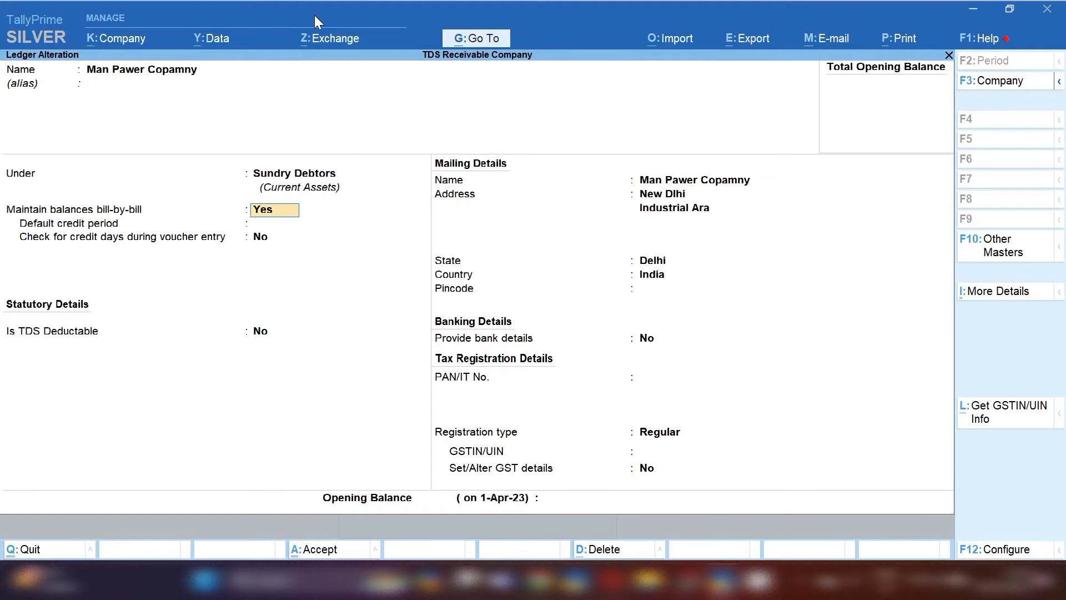
pyautogui.press('Return')
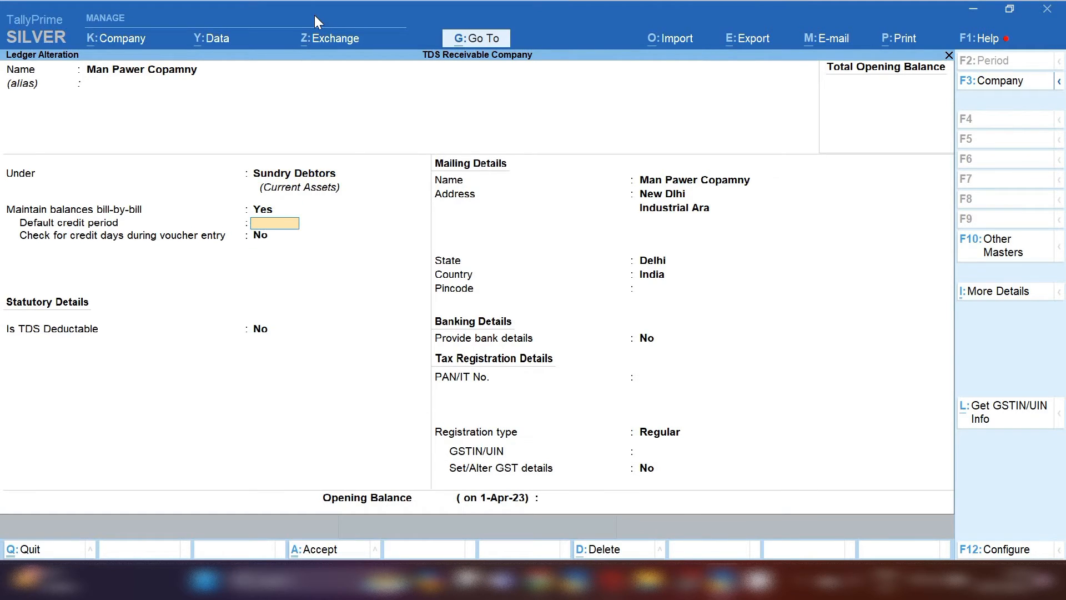
pyautogui.press('Return')
pyautogui.press('Return')
pyautogui.press('Return')
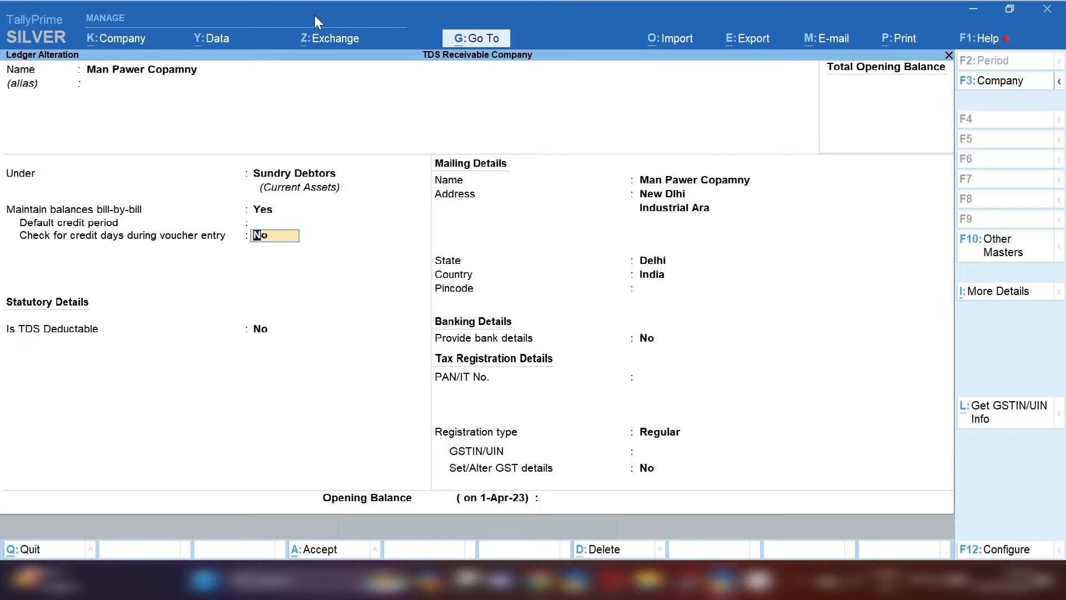
pyautogui.press('Return')
pyautogui.press('Return')
pyautogui.press('Return')
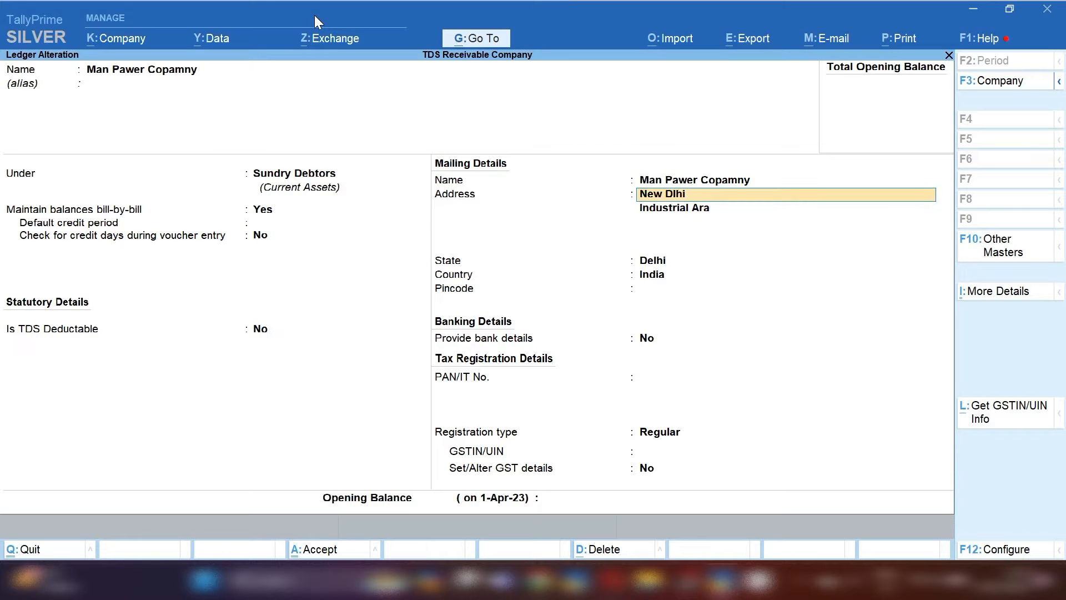
pyautogui.press('Return')
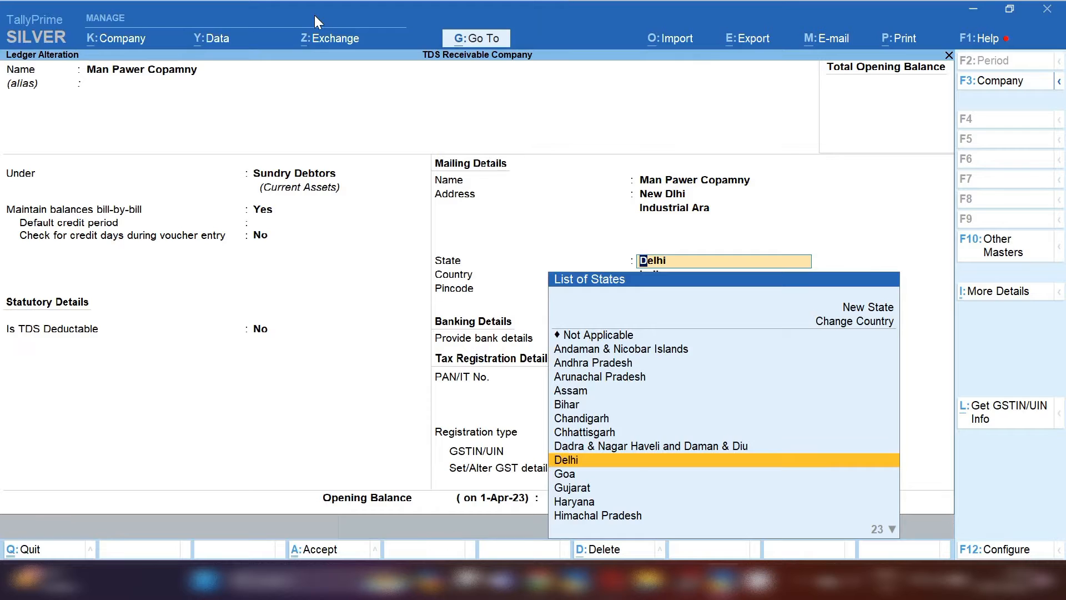
pyautogui.press('Return')
pyautogui.press('Return')
pyautogui.press('Return')
pyautogui.press('Return')
pyautogui.press('Return')
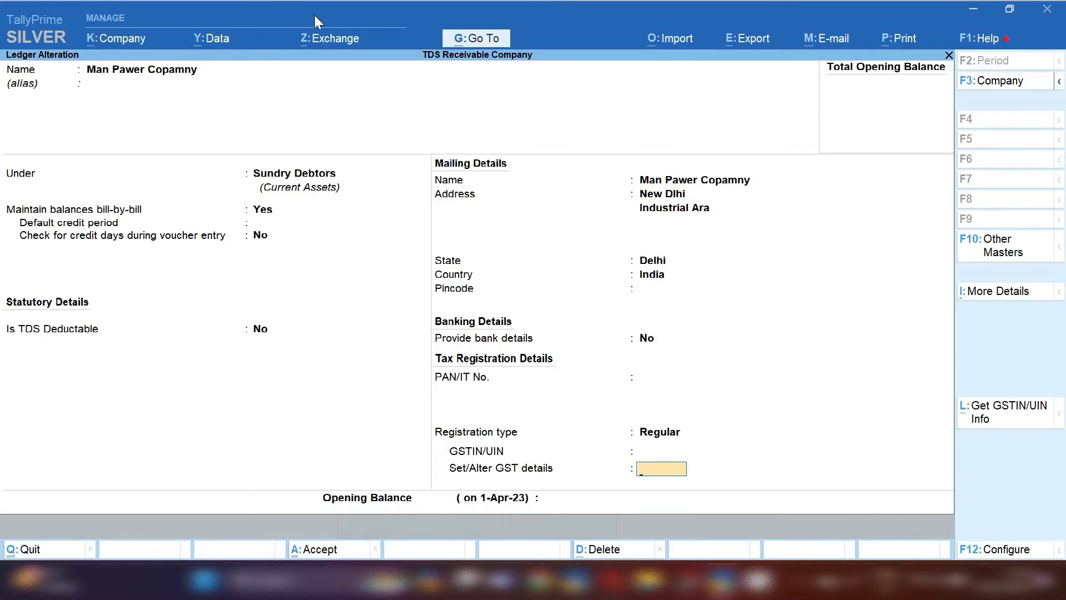
pyautogui.press('Return')
pyautogui.press('Return')
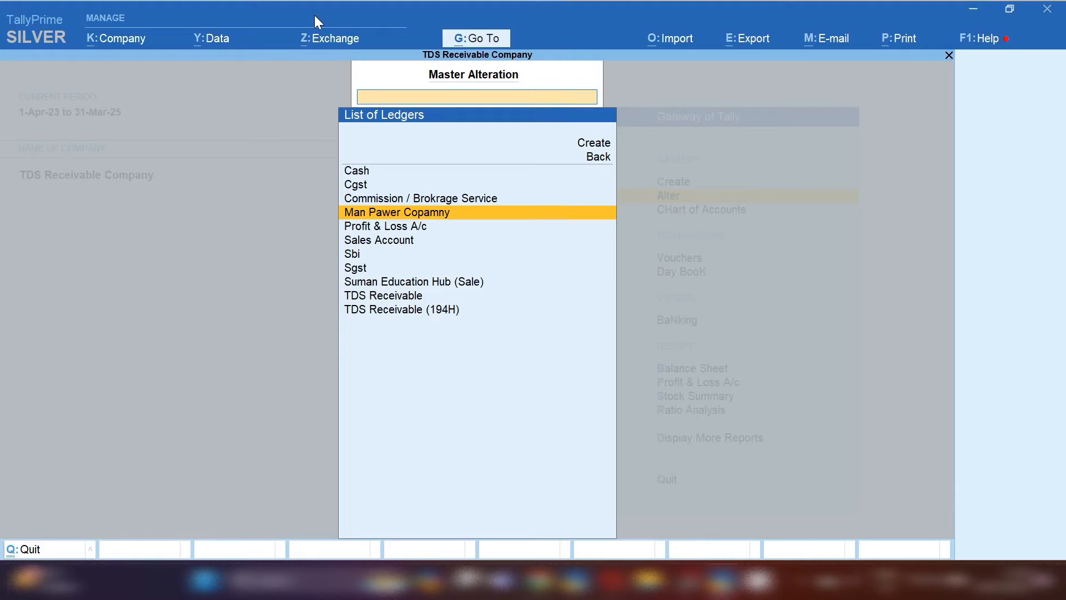
# Step: Open the TDS Receivable ledger, check which group it is under, and close it without saving
pyautogui.press('Down')
pyautogui.press('Down')
pyautogui.press('Down')
pyautogui.press('Down')
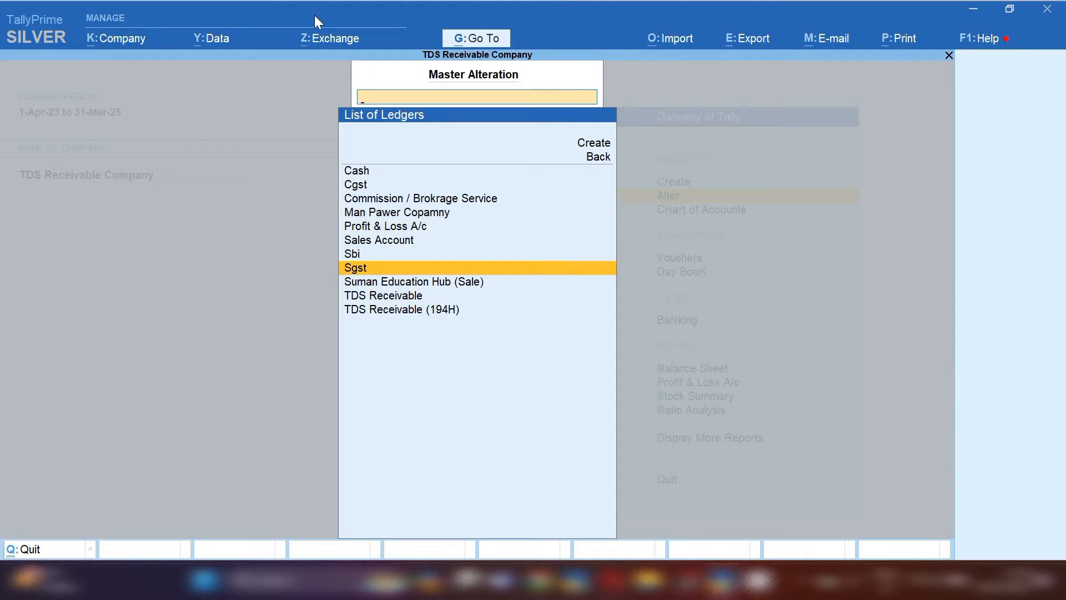
pyautogui.press('Down')
pyautogui.press('Down')
pyautogui.press('Return')
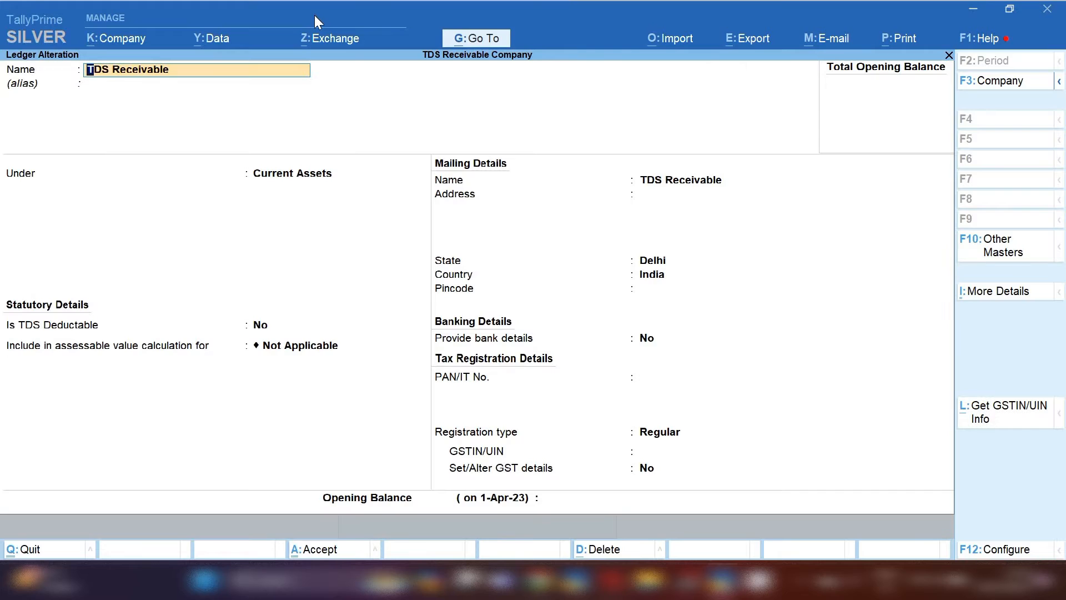
pyautogui.press('Return')
pyautogui.press('Return')
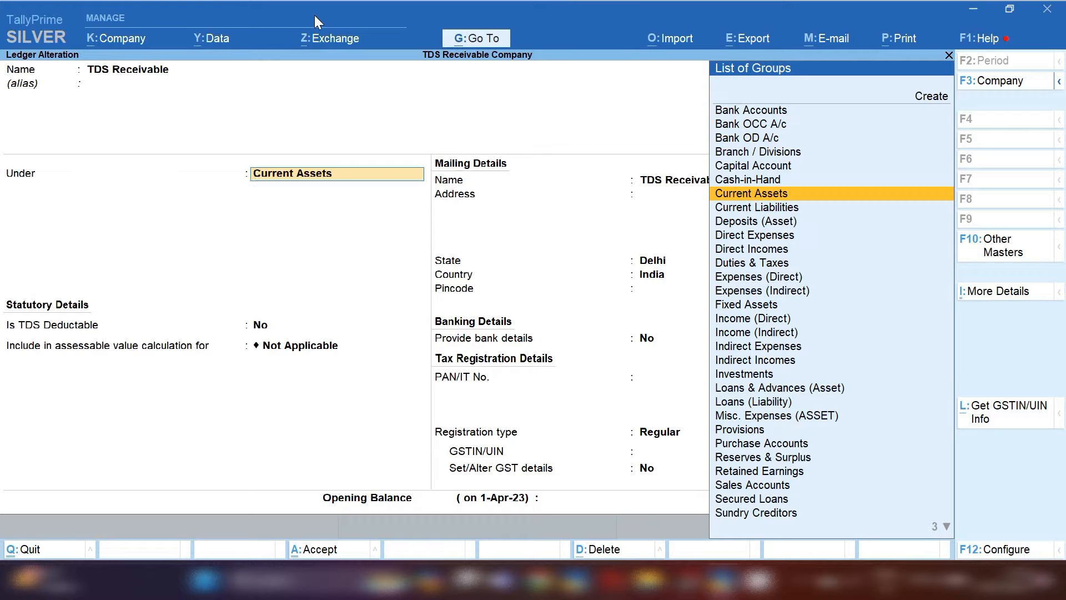
pyautogui.press('Escape')
pyautogui.press('y')
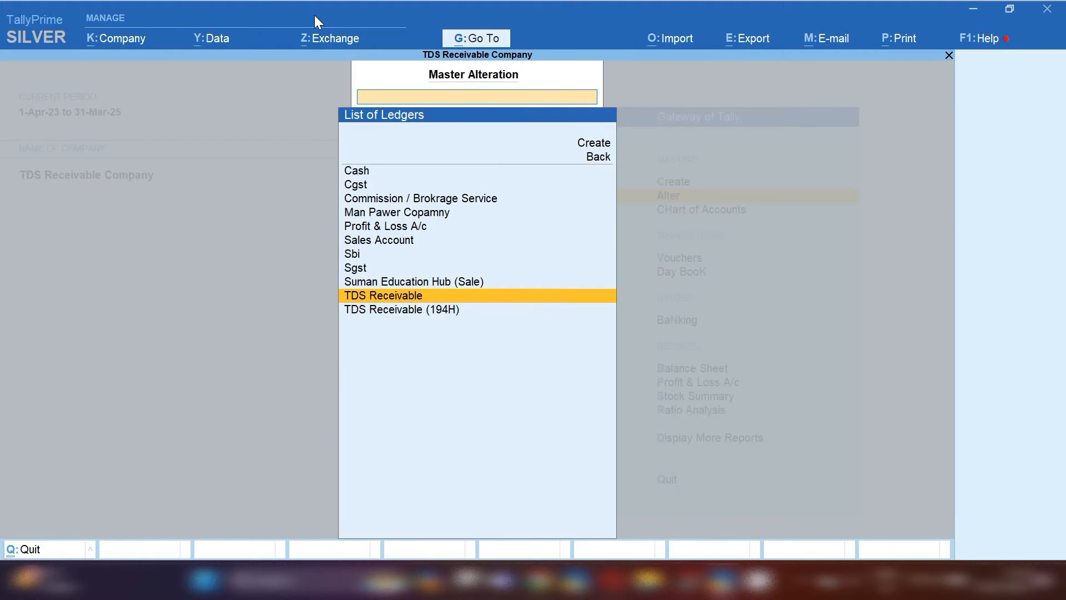
pyautogui.press('Escape')
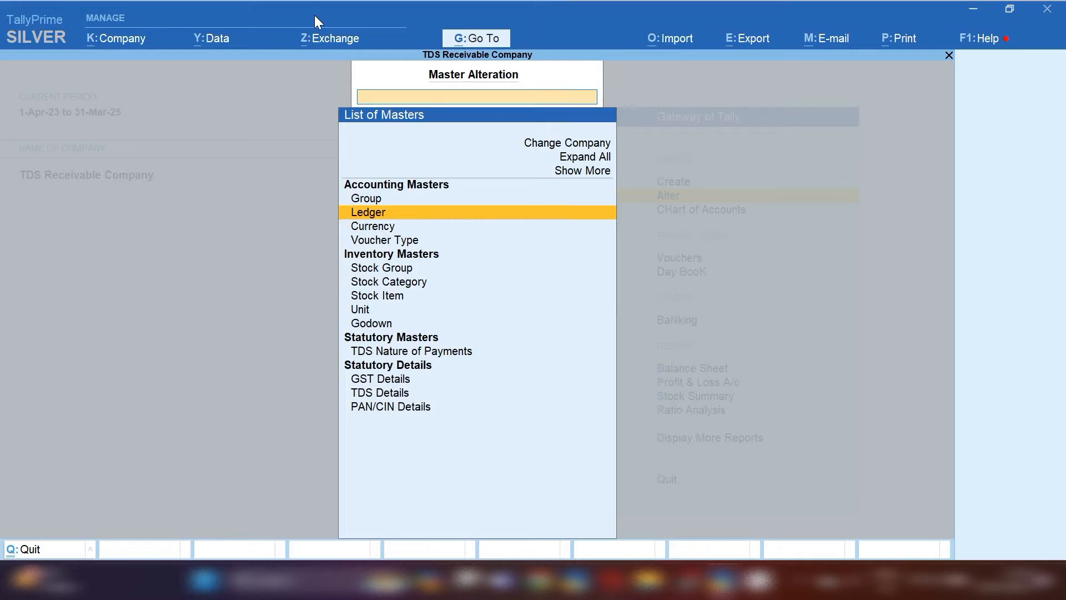
# Step: Open the Sbi ledger, check its group and bank account details, and return to the Gateway of Tally
pyautogui.press('Return')
pyautogui.write('S')
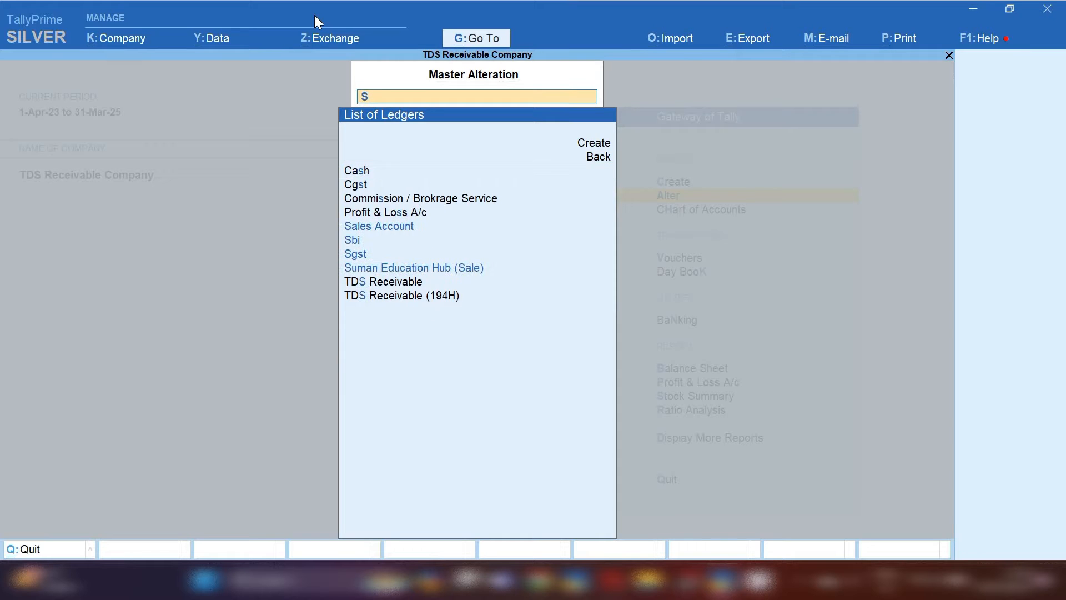
pyautogui.press('Down')
pyautogui.press('Return')
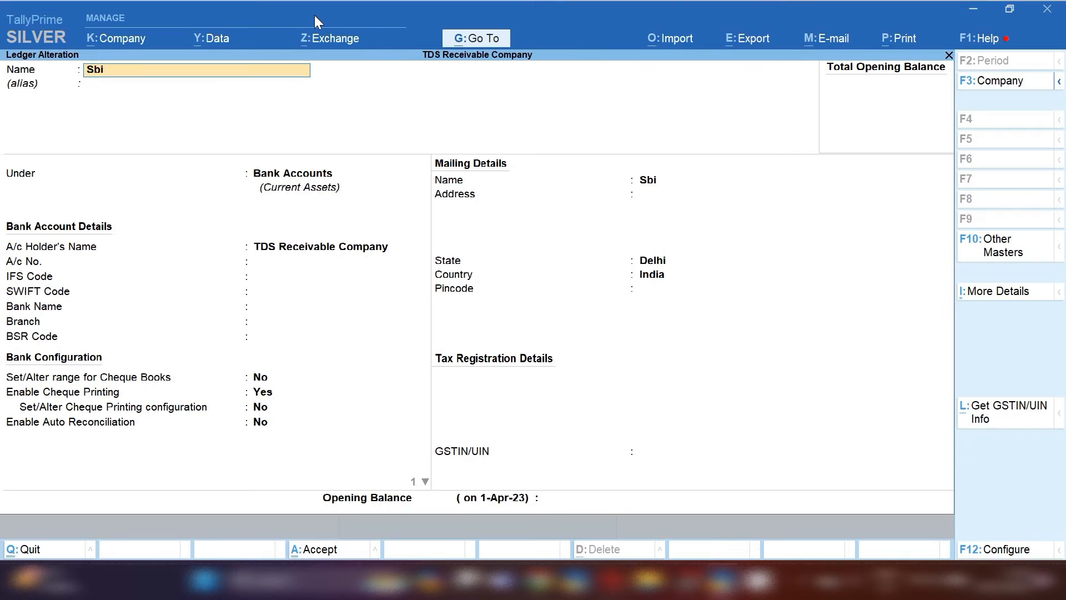
pyautogui.press('Return')
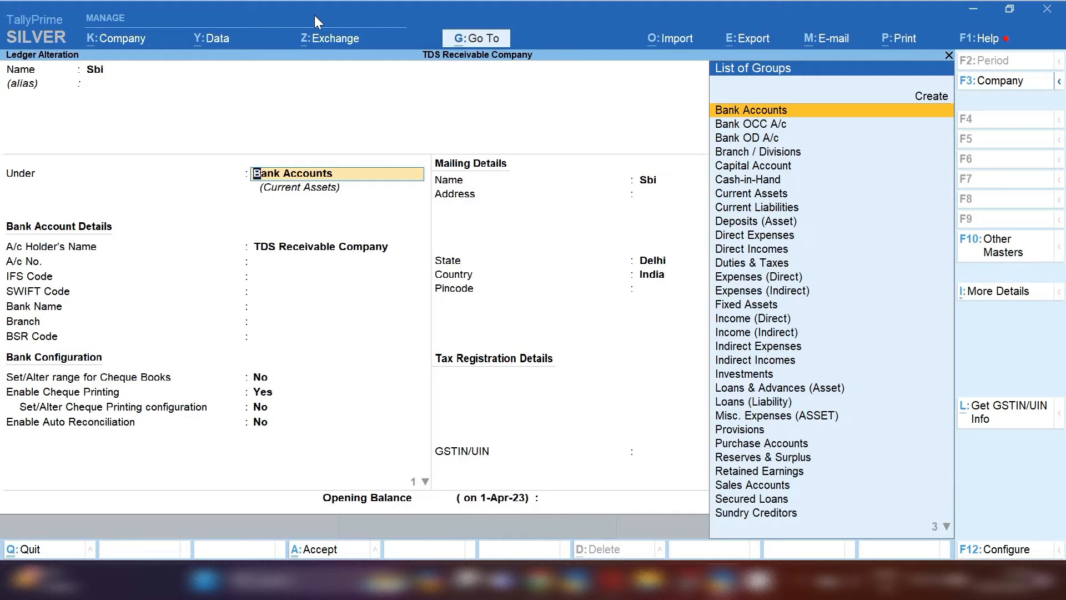
pyautogui.press('Return')
pyautogui.press('Return')
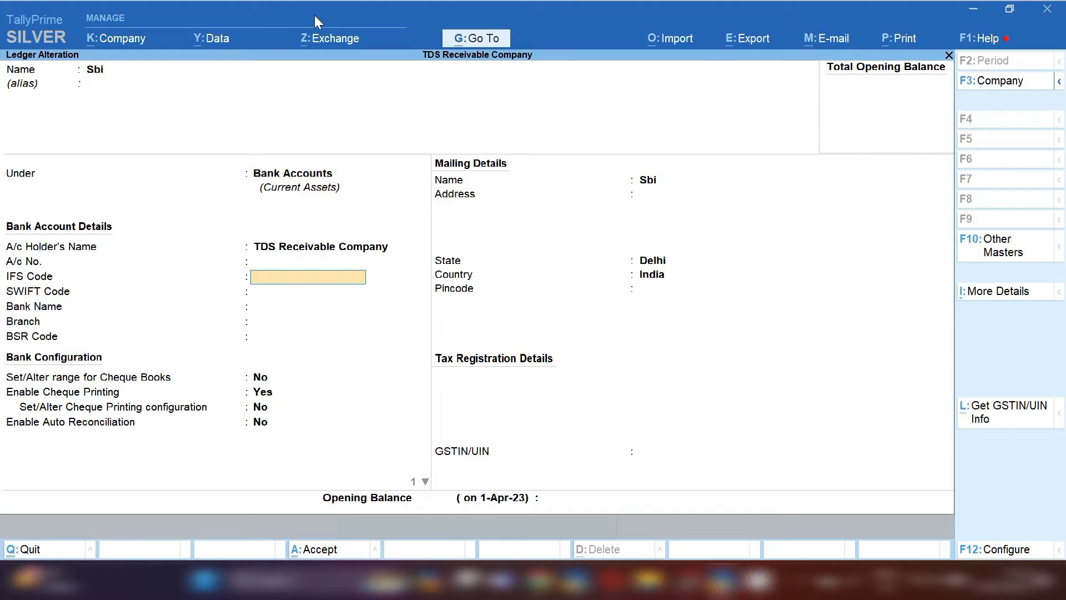
pyautogui.press('Escape')
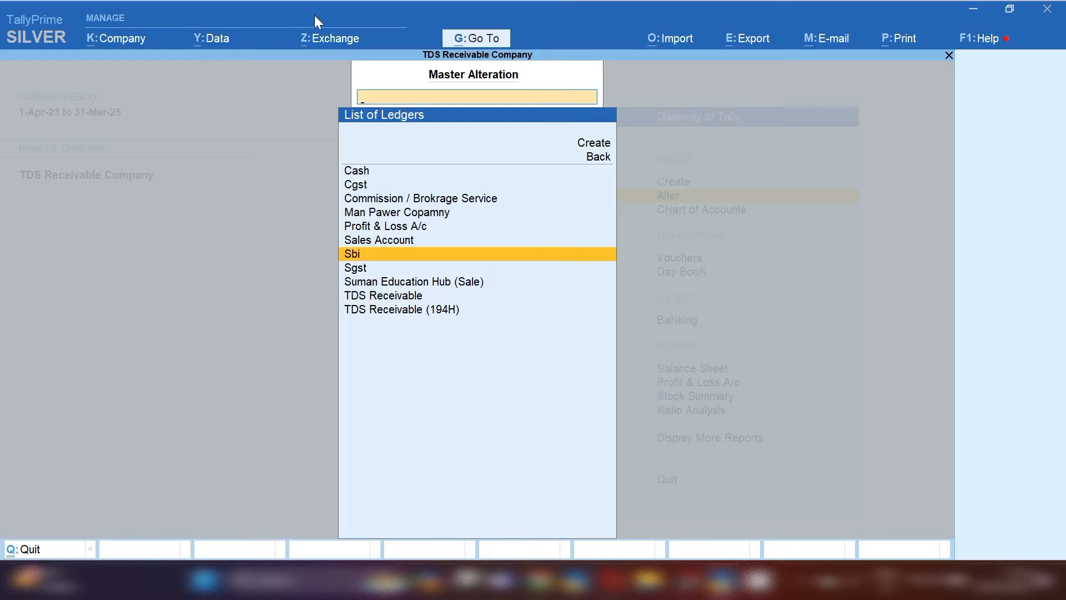
pyautogui.press('Escape')
pyautogui.press('Escape')
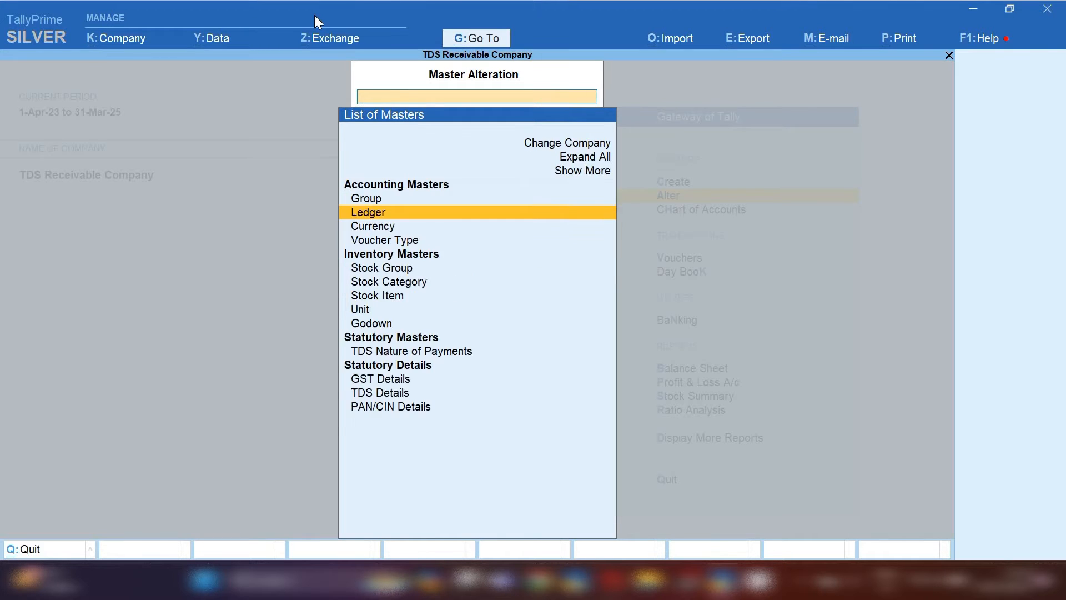
pyautogui.press('c')
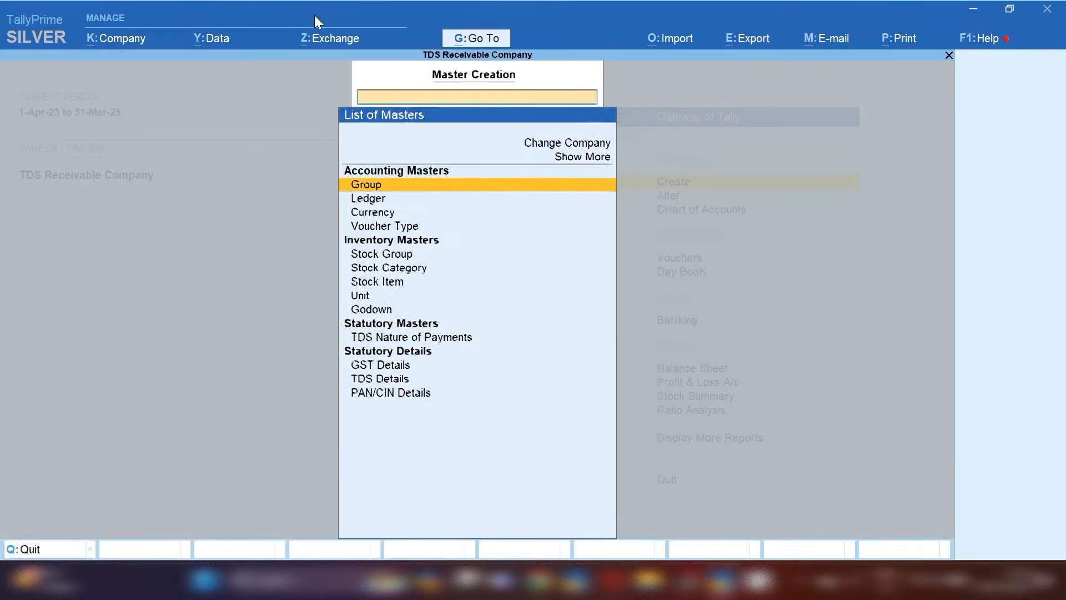
pyautogui.press('Escape')
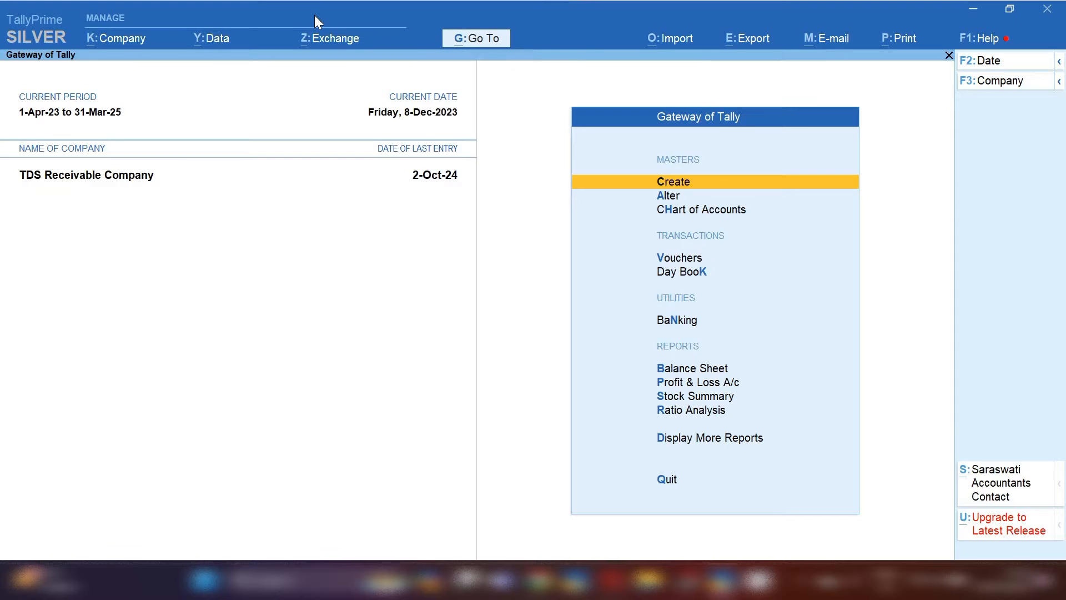
# Step: Start a sales voucher dated 9-12-2023 with Man Pawer Copamny as the party account
pyautogui.press('v')
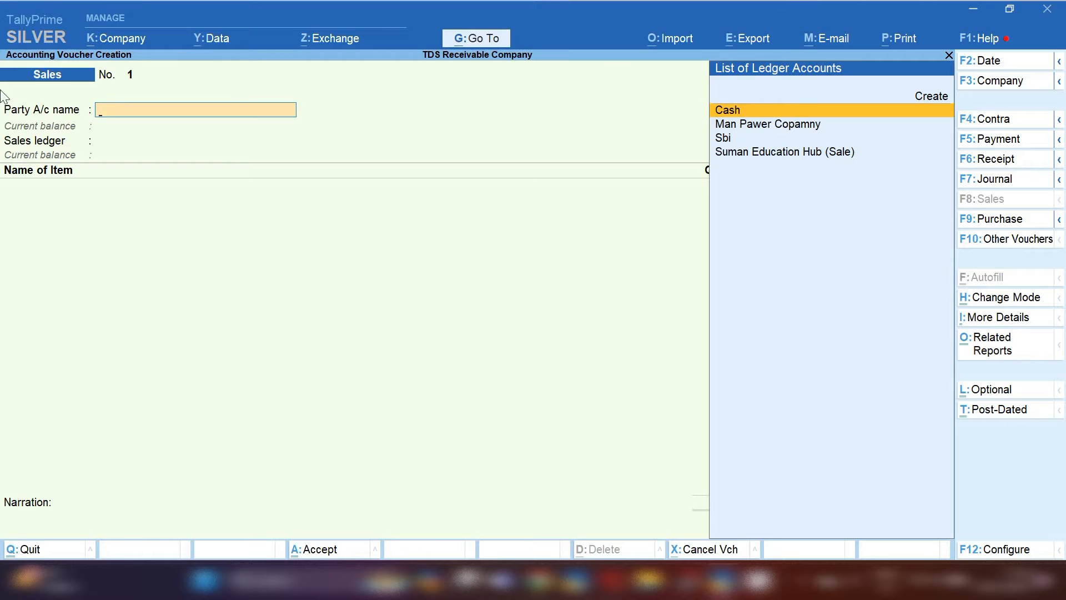
pyautogui.press('F2')
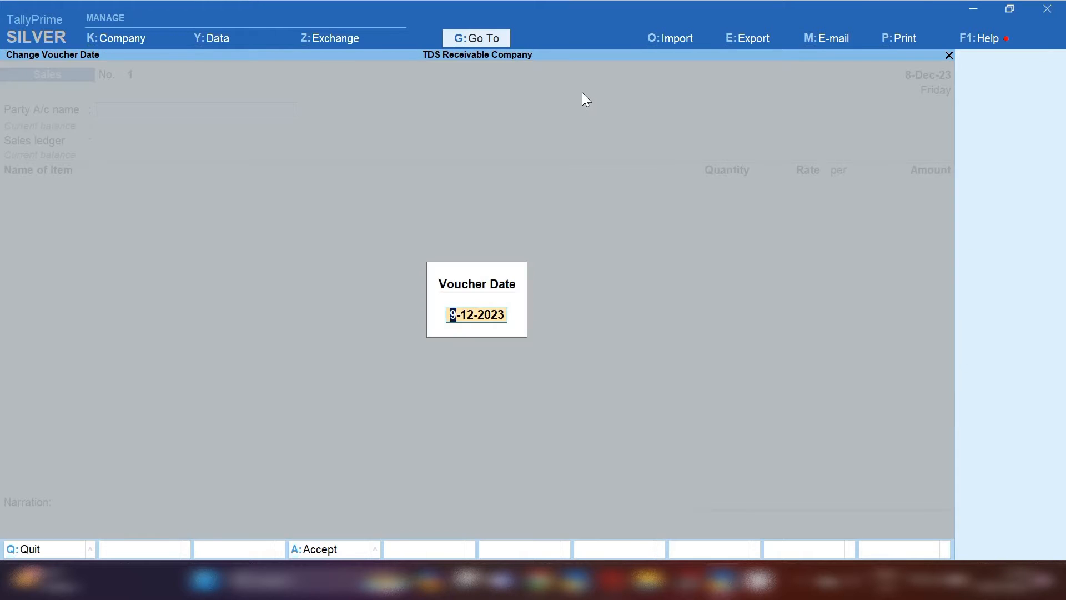
pyautogui.press('Return')
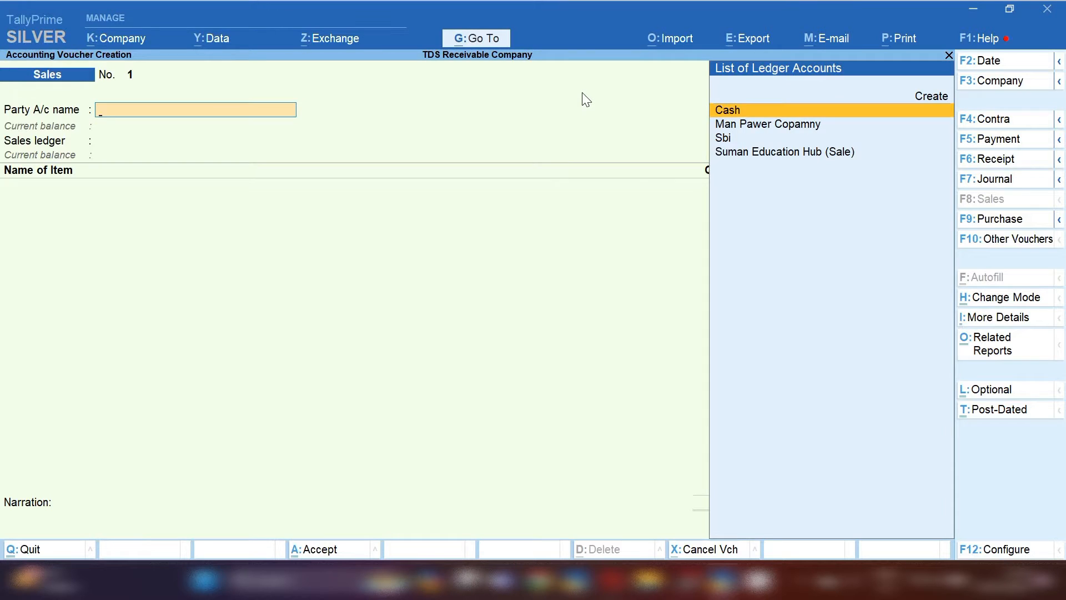
pyautogui.press('Down')
pyautogui.press('Return')
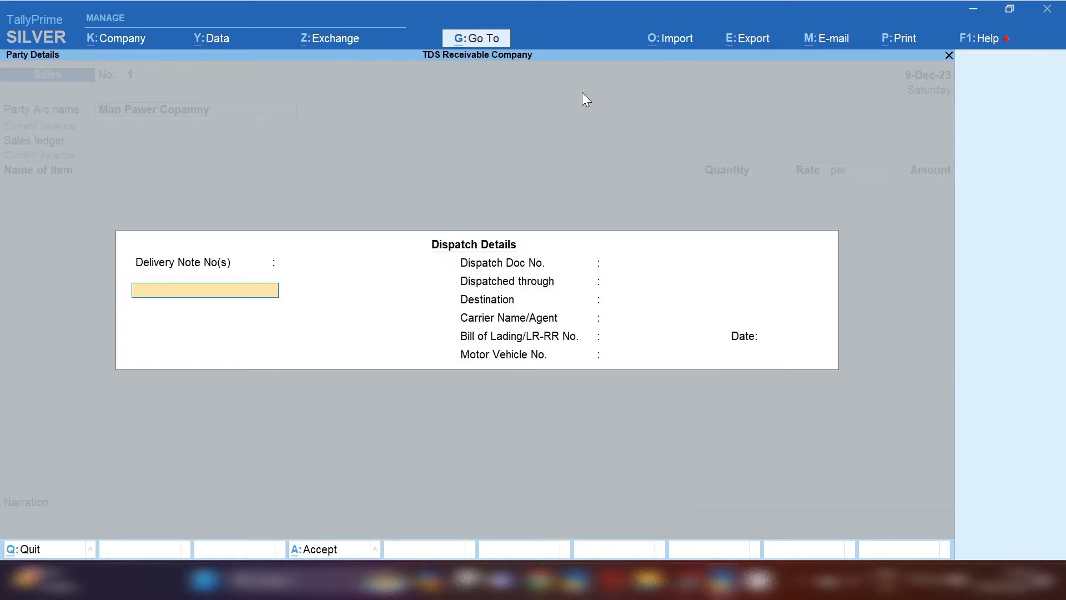
# Step: Leave the dispatch details blank, accept Man Pawer Copamny's party details, and choose Sales Account as the sales ledger
pyautogui.press('Return')
pyautogui.press('Return')
pyautogui.press('Return')
pyautogui.press('Return')
pyautogui.press('Return')
pyautogui.press('Return')
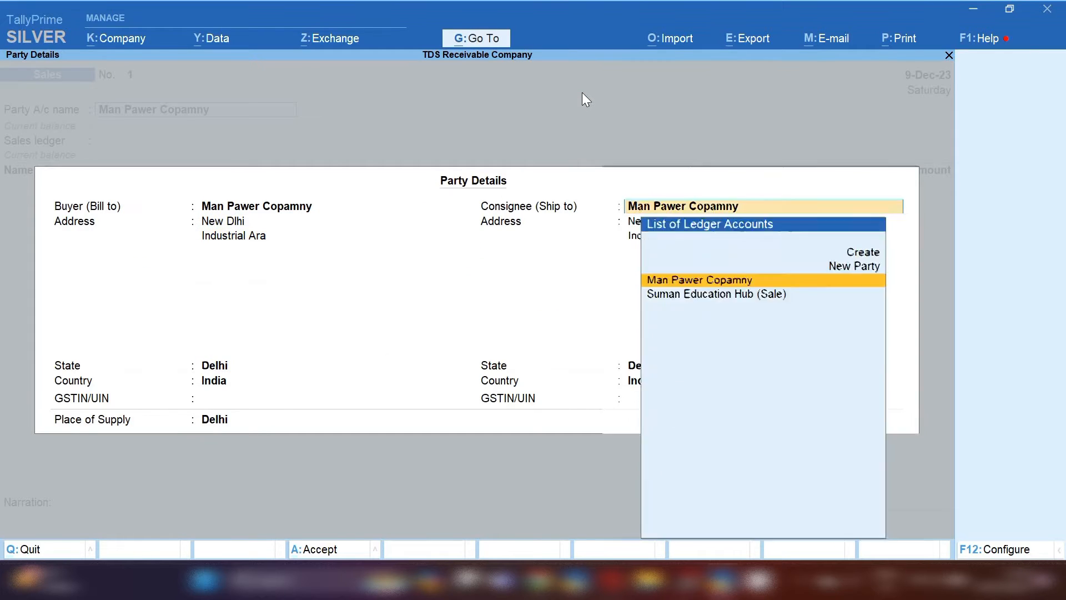
pyautogui.press('Return')
pyautogui.press('Return')
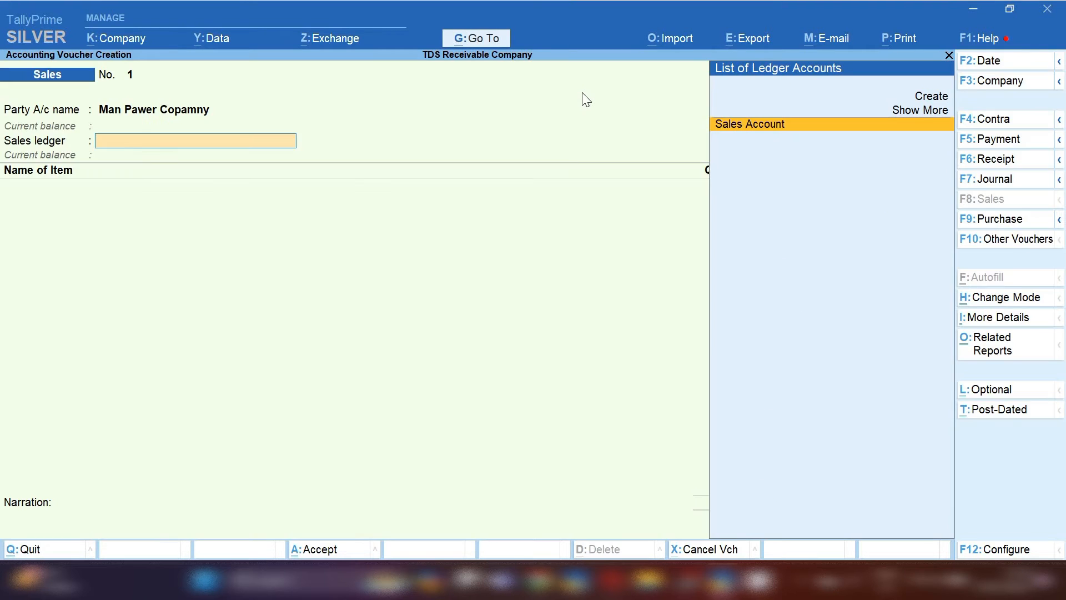
pyautogui.press('Return')
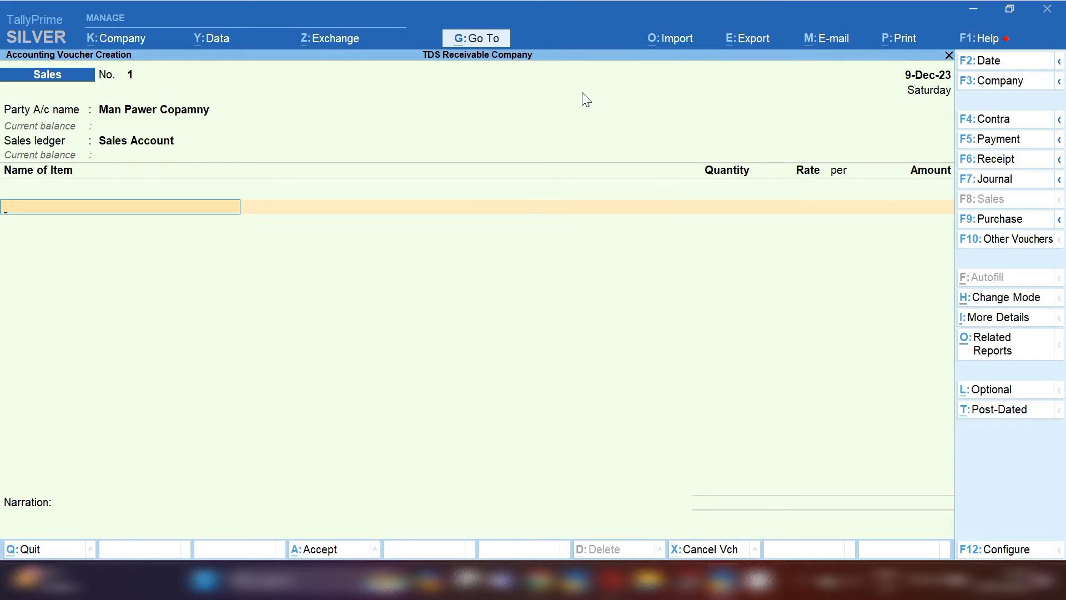
# Step: Open the Sales Account ledger from the voucher, check its GST applicability and type of supply, and close it without saving
pyautogui.press('BackSpace')
pyautogui.hotkey('ctrl', 'Return')
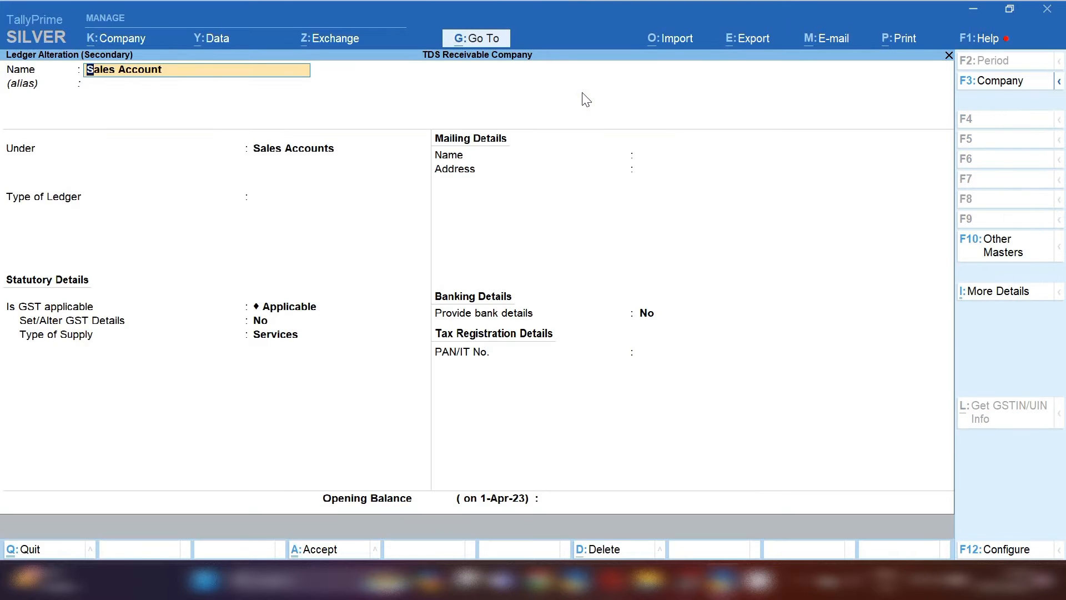
pyautogui.press('Return')
pyautogui.press('Return')
pyautogui.press('Return')
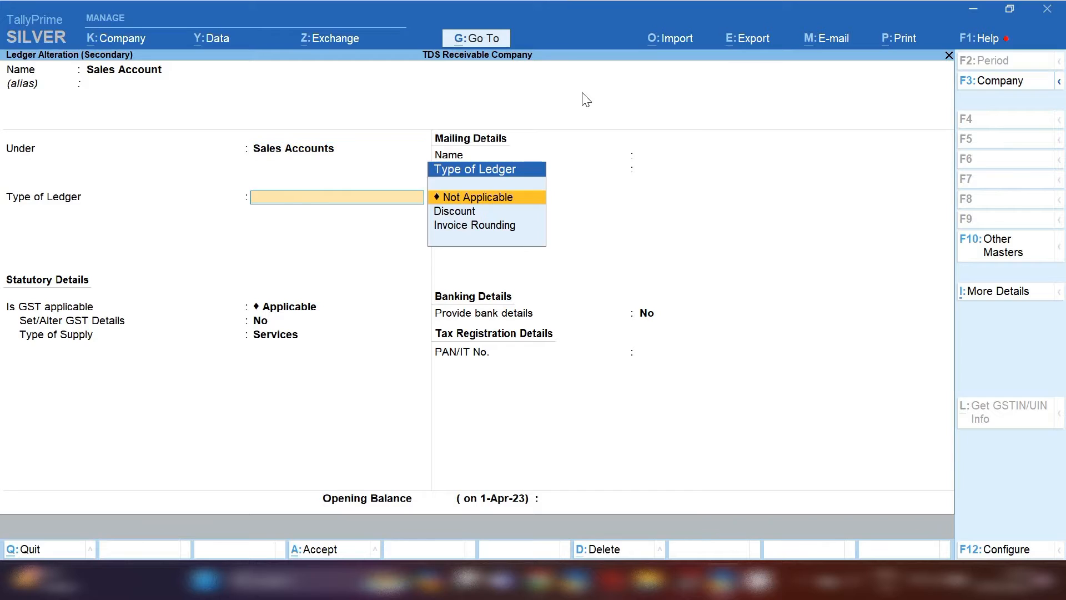
pyautogui.press('Return')
pyautogui.press('Return')
pyautogui.press('Return')
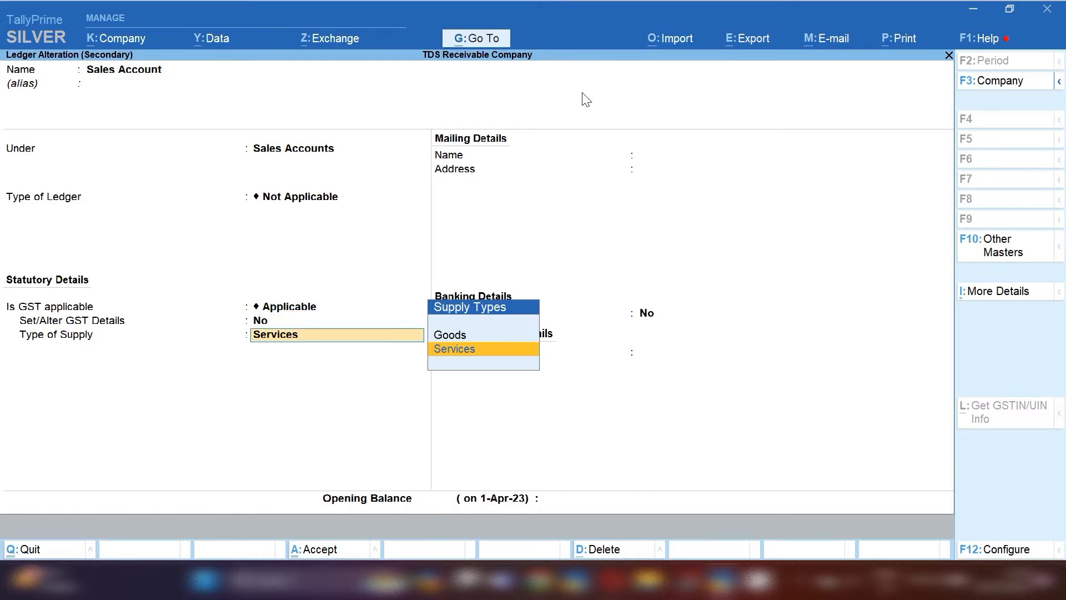
pyautogui.press('Escape')
pyautogui.press('Escape')
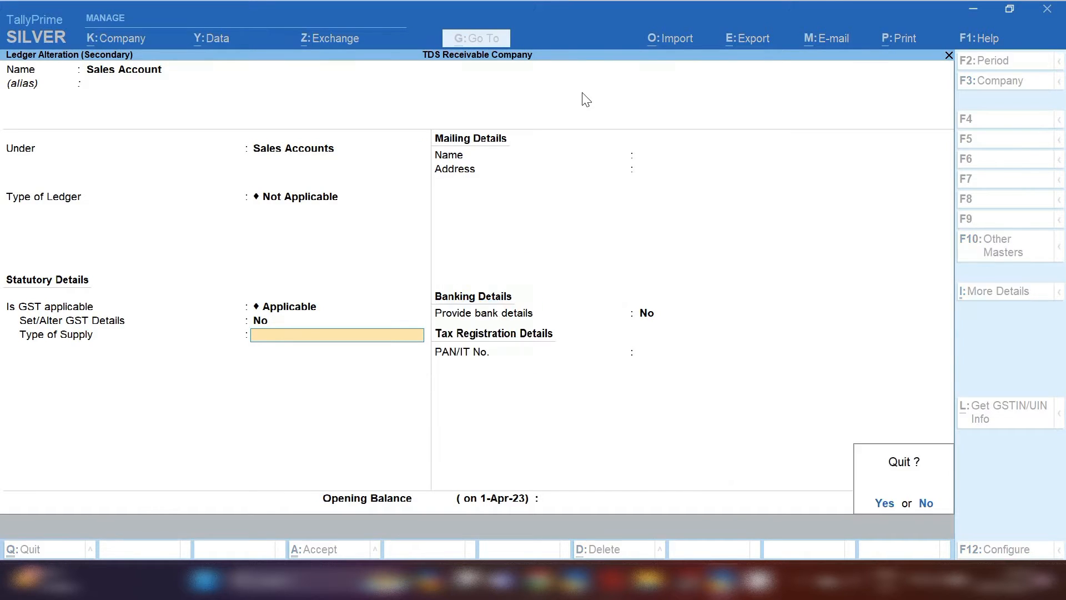
pyautogui.press('y')
pyautogui.press('Return')
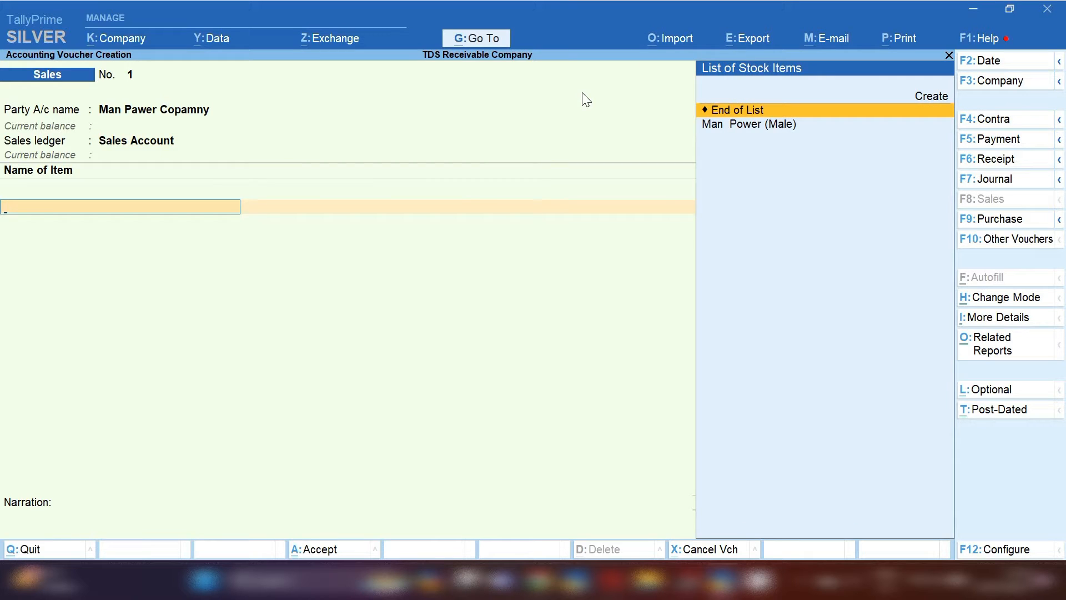
# Step: Choose Man Power (Male) as the voucher's first item and open its stock item master for alteration
pyautogui.press('Down')
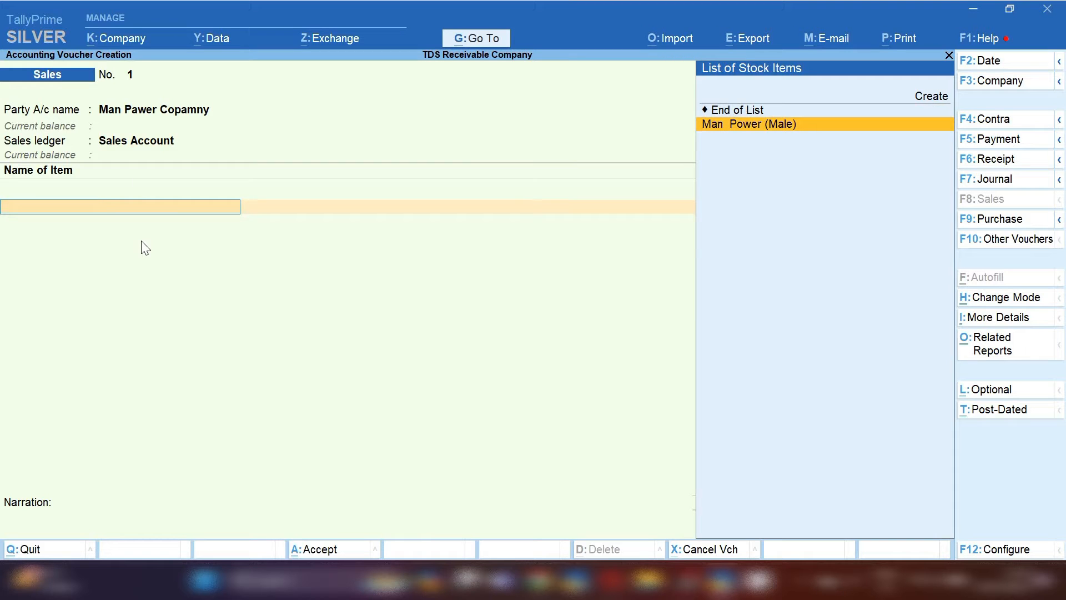
pyautogui.press('Return')
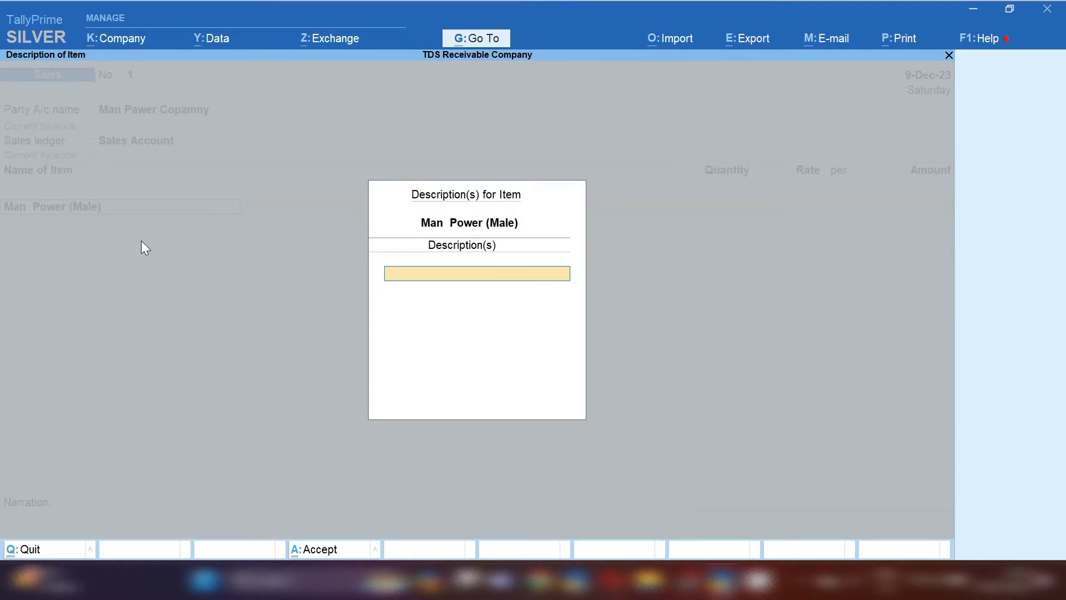
pyautogui.press('Escape')
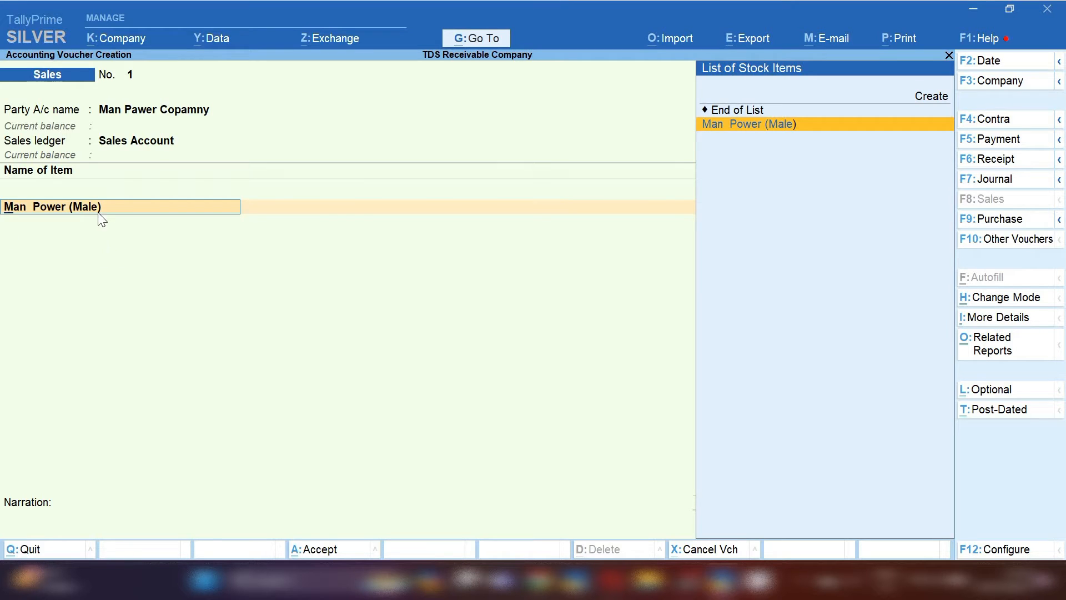
pyautogui.hotkey('ctrl', 'Return')
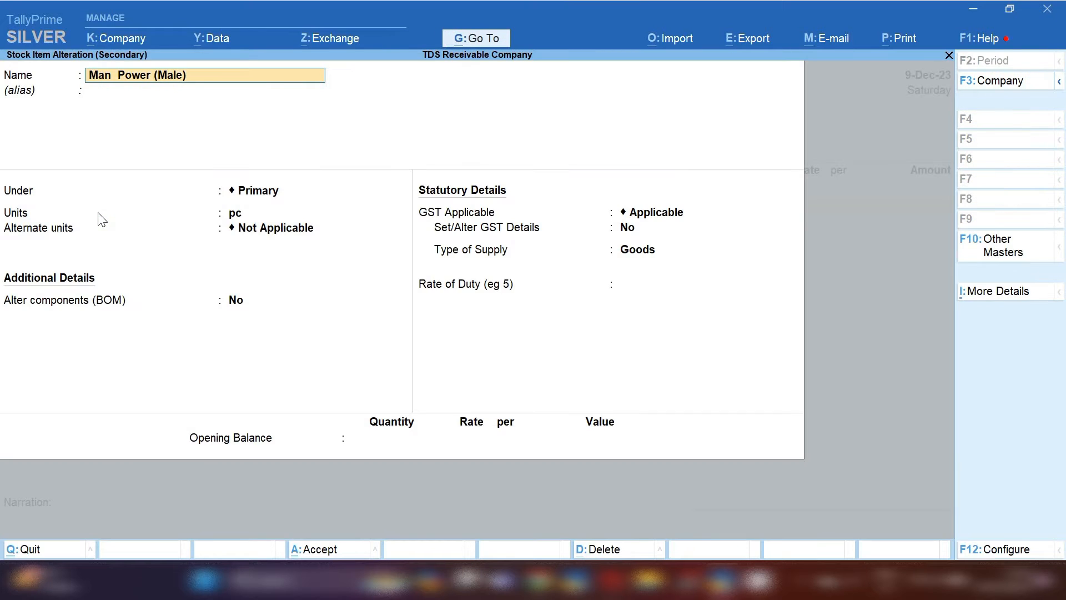
# Step: Create the unit nos with formal name Number and UQC NOS-NUMBERS, and use it as Man Power (Male)'s unit
pyautogui.press('Return')
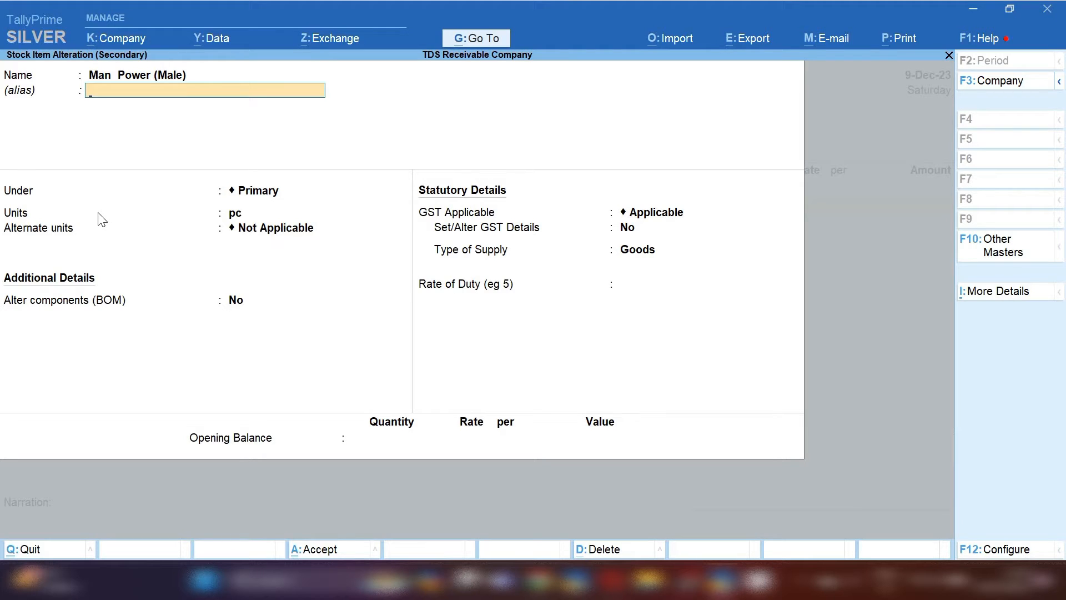
pyautogui.press('Return')
pyautogui.press('Return')
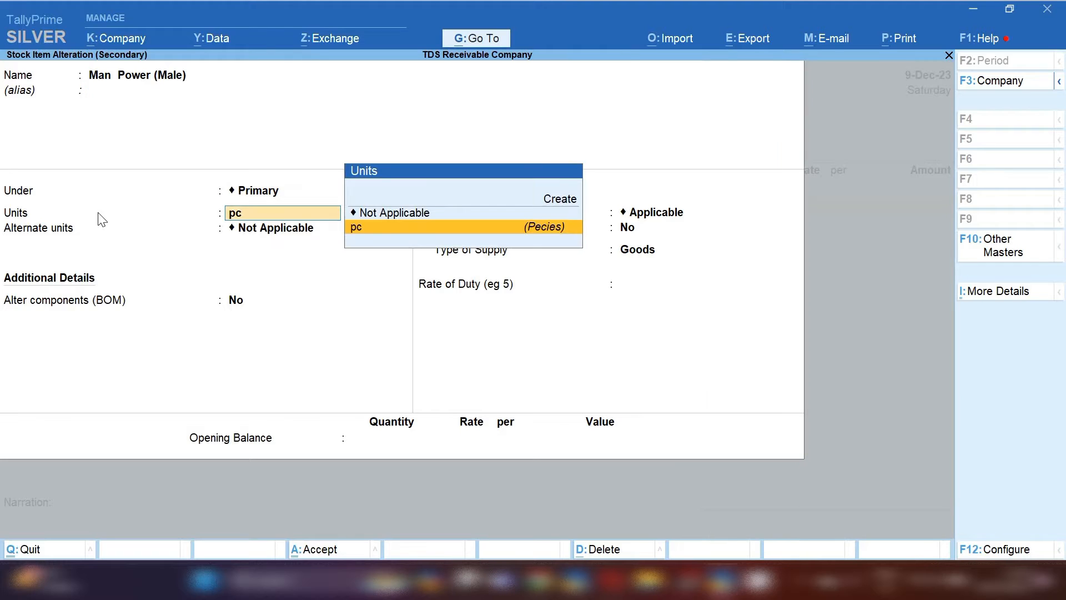
pyautogui.hotkey('alt', 'c')
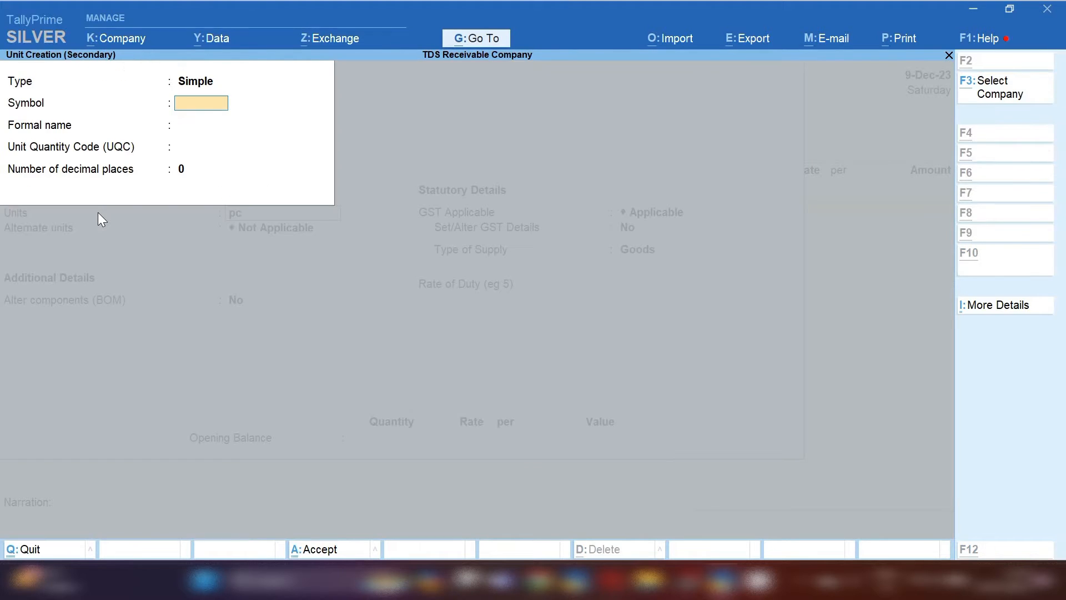
pyautogui.write('nos')
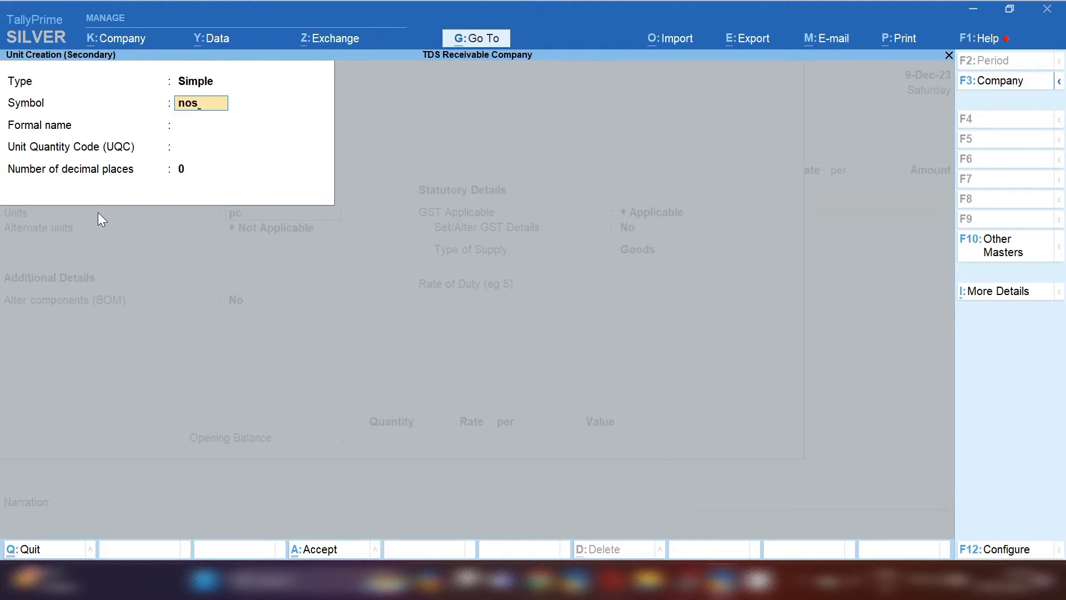
pyautogui.press('Return')
pyautogui.write('Numb')
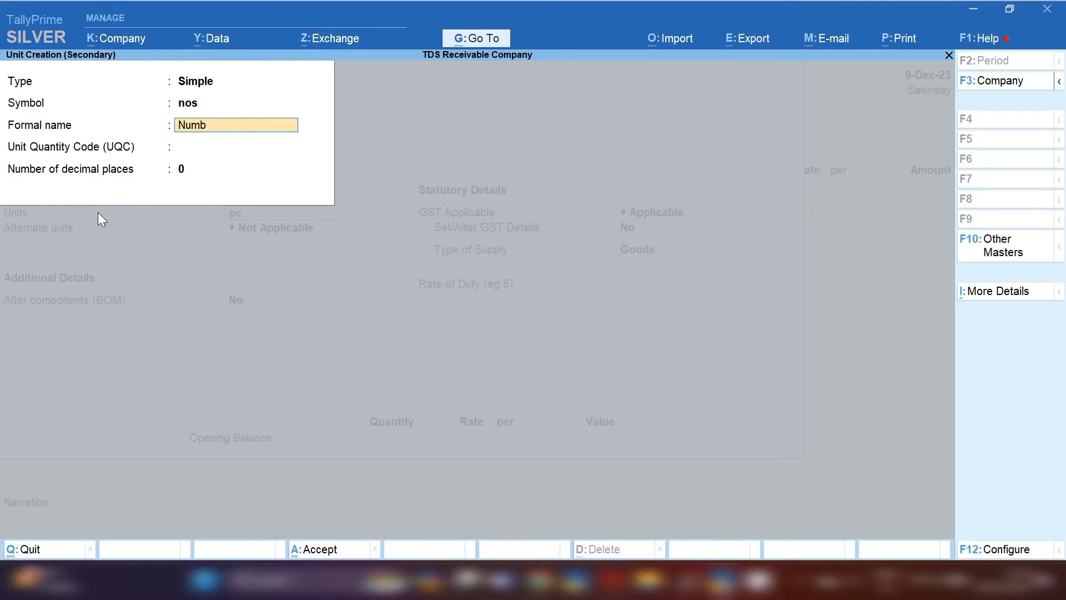
pyautogui.write('er')
pyautogui.press('Return')
pyautogui.write('nu')
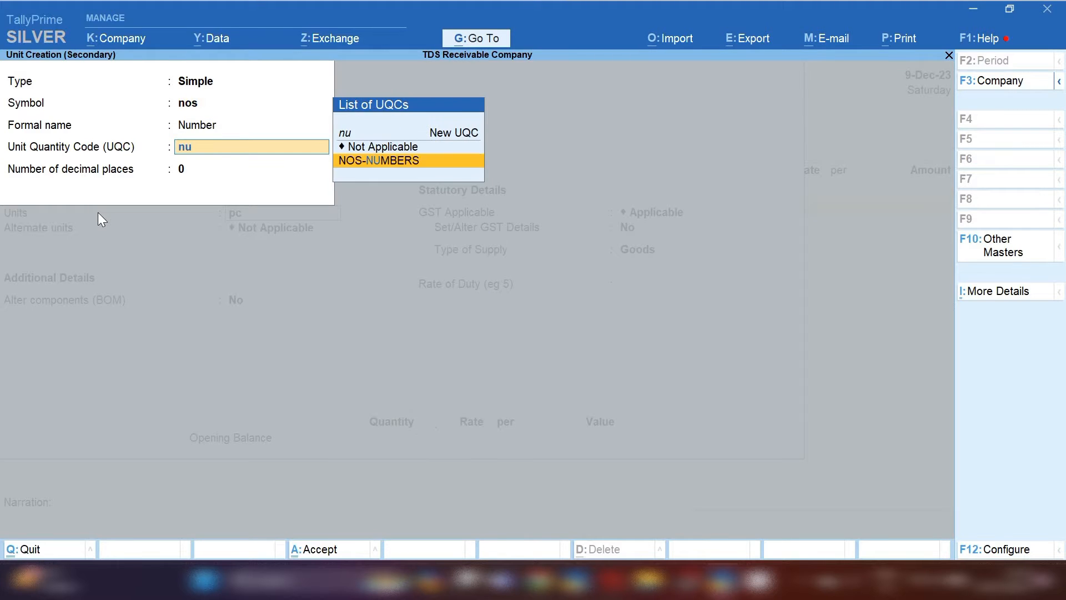
pyautogui.press('Return')
pyautogui.press('Return')
pyautogui.press('y')
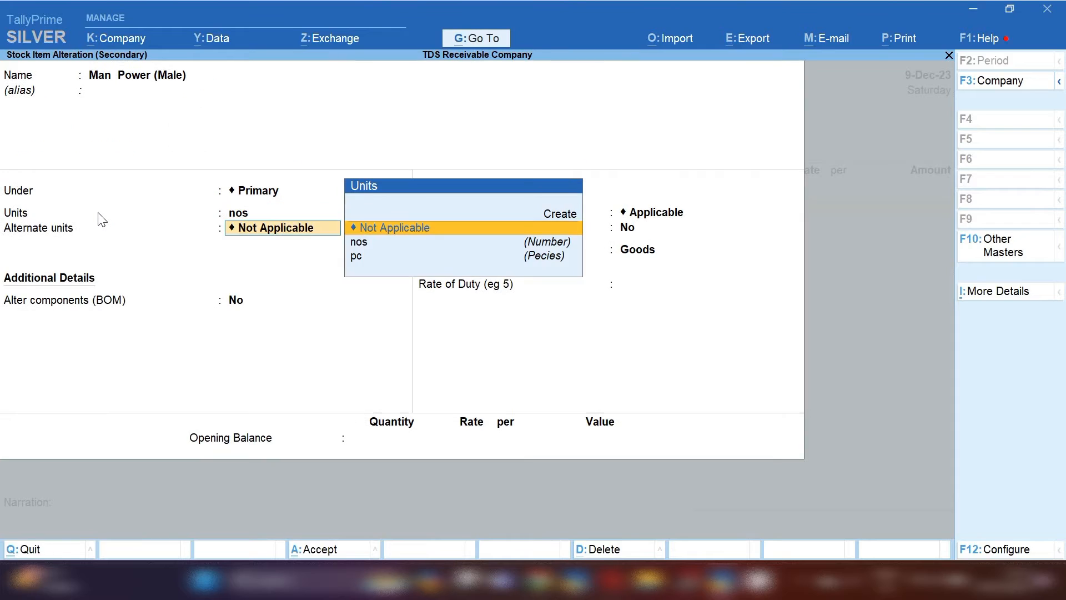
pyautogui.press('Down')
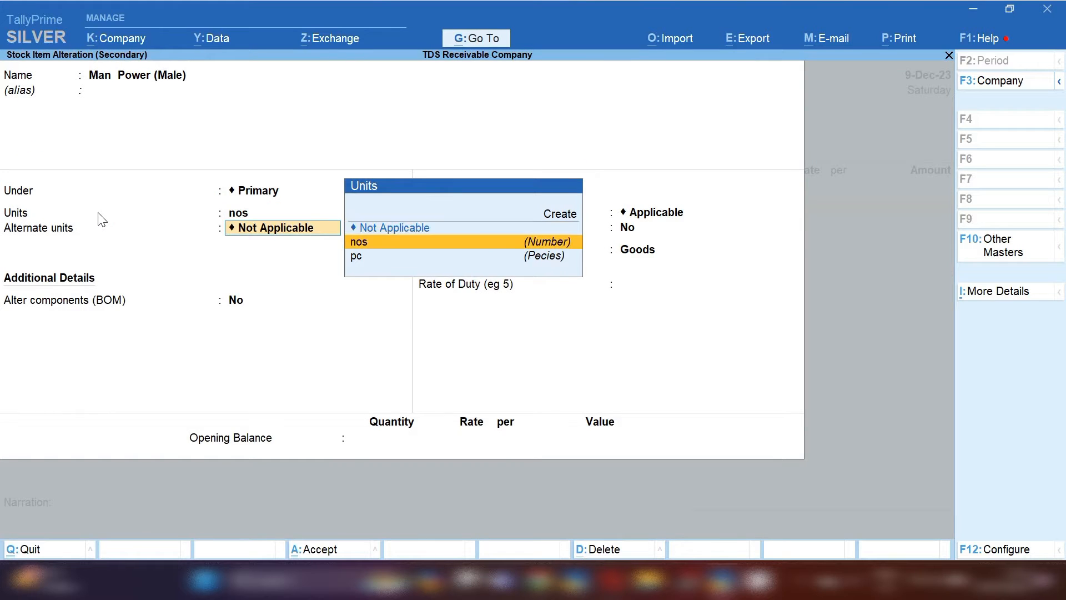
pyautogui.press('Return')
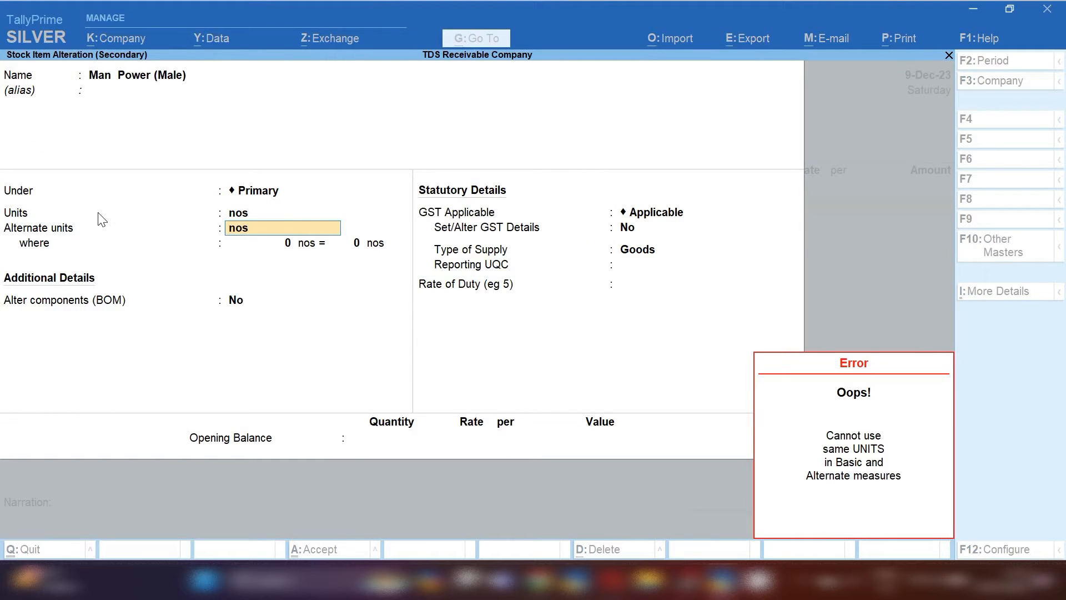
pyautogui.press('Escape')
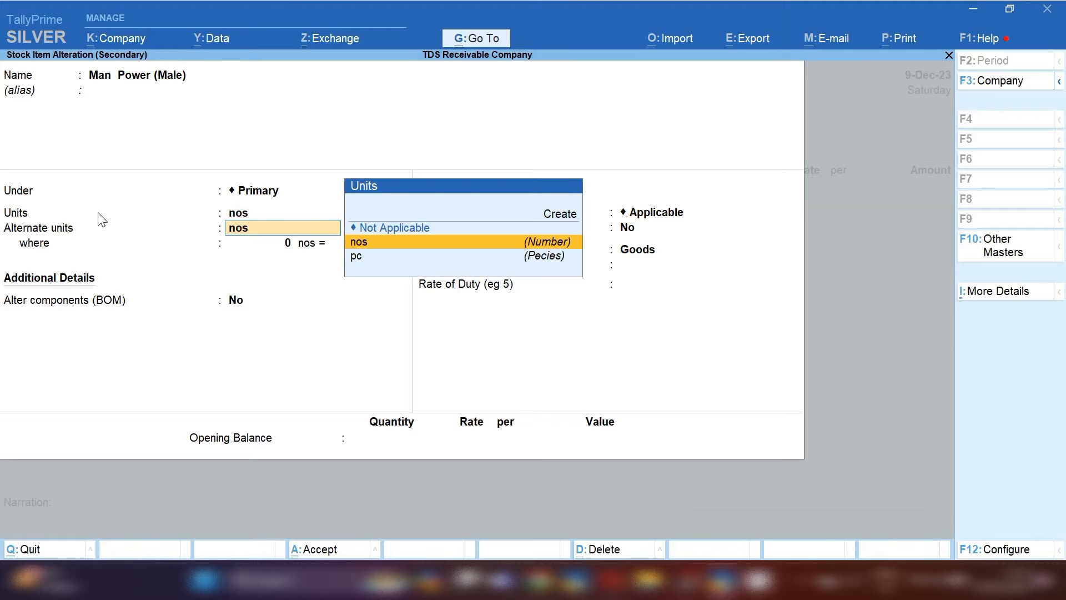
pyautogui.press('Up')
pyautogui.press('Return')
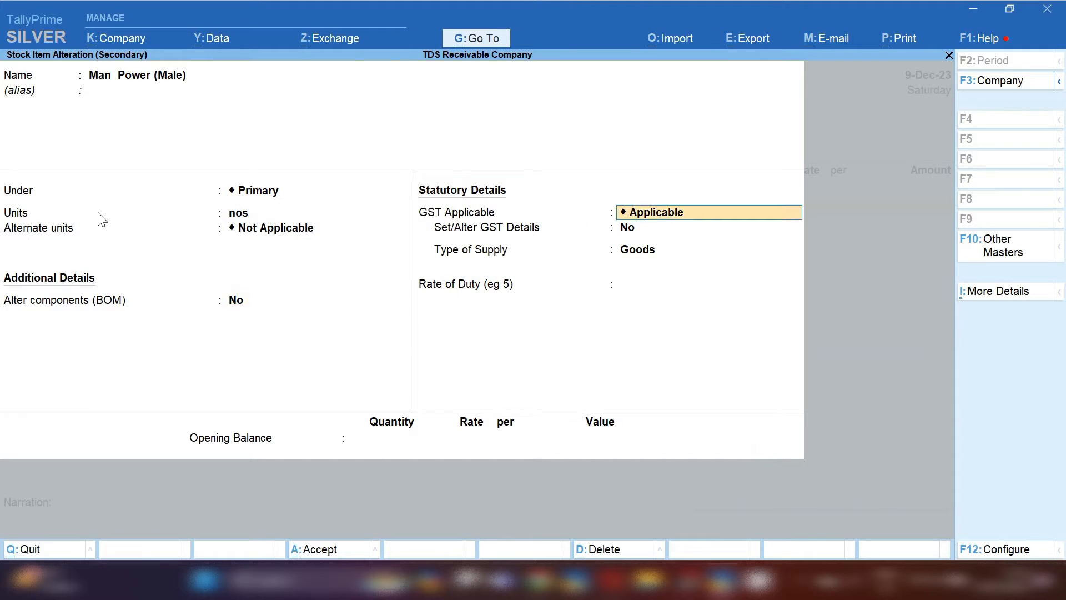
# Step: Review Man Power (Male)'s GST details, keeping HSN/SAC 998619 and 18% integrated tax, and save the stock item
pyautogui.press('Return')
pyautogui.write('y')
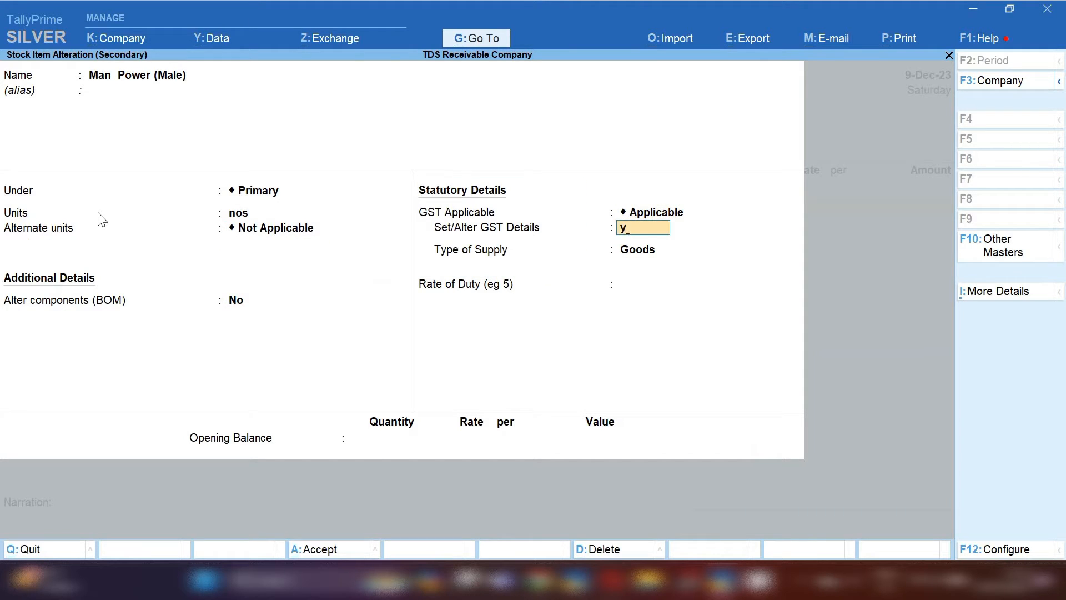
pyautogui.press('Return')
pyautogui.press('Return')
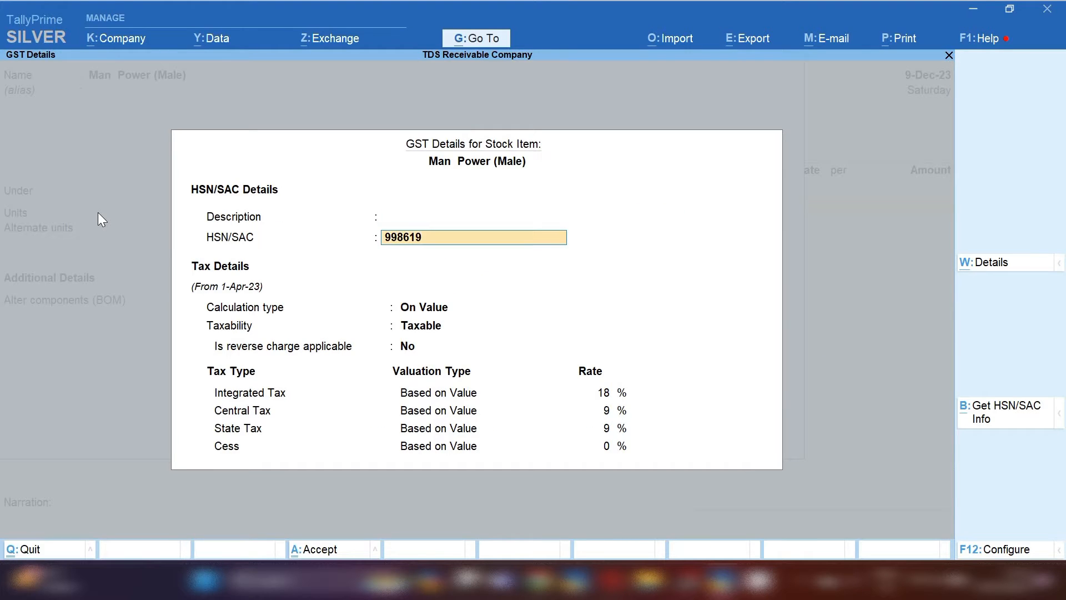
pyautogui.press('Return')
pyautogui.press('Return')
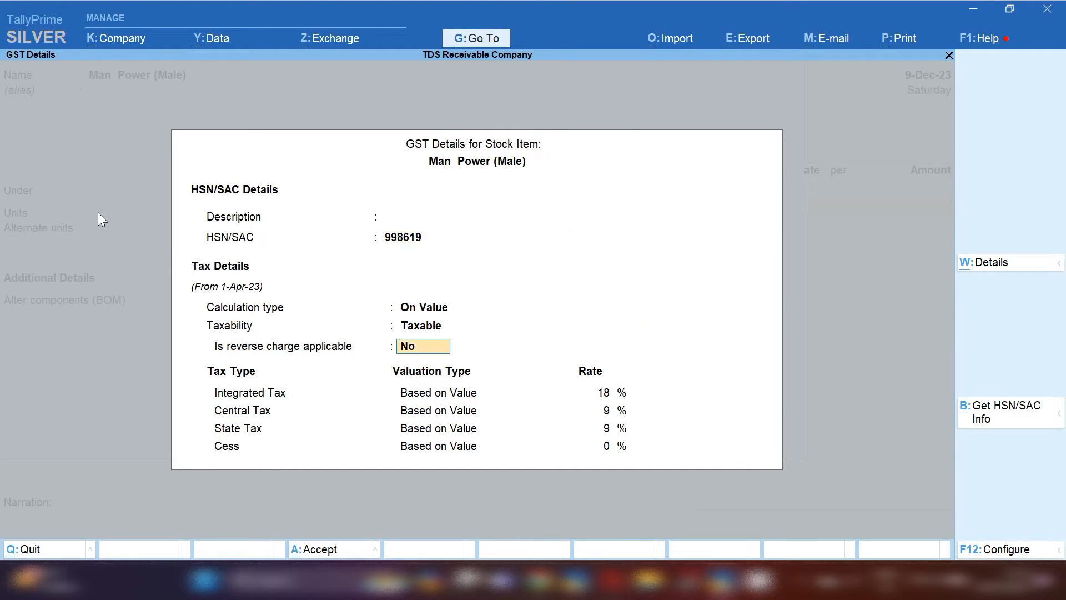
pyautogui.press('Return')
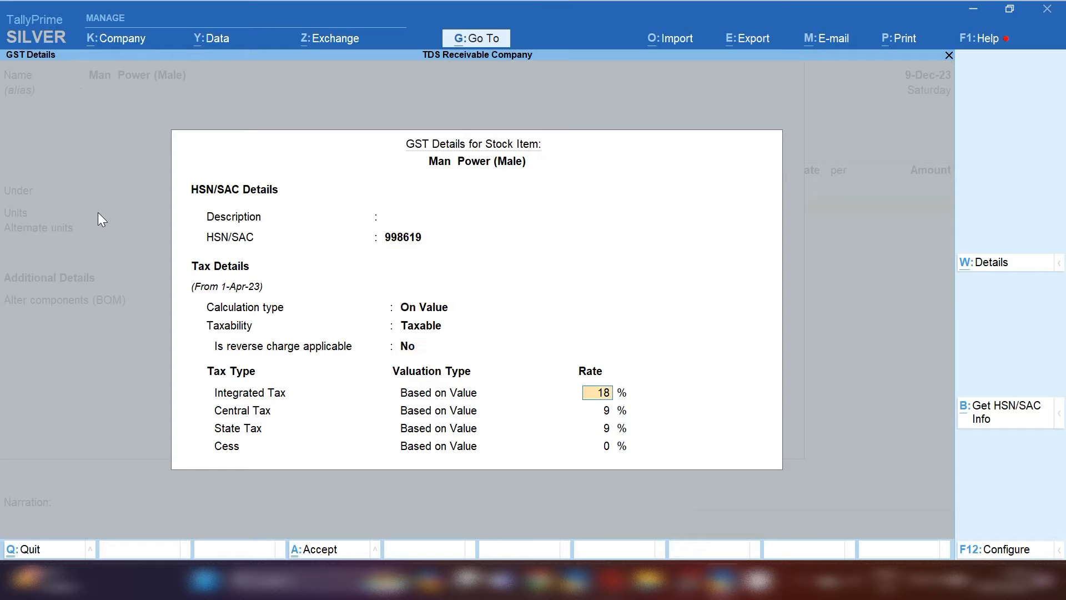
pyautogui.hotkey('ctrl', 'a')
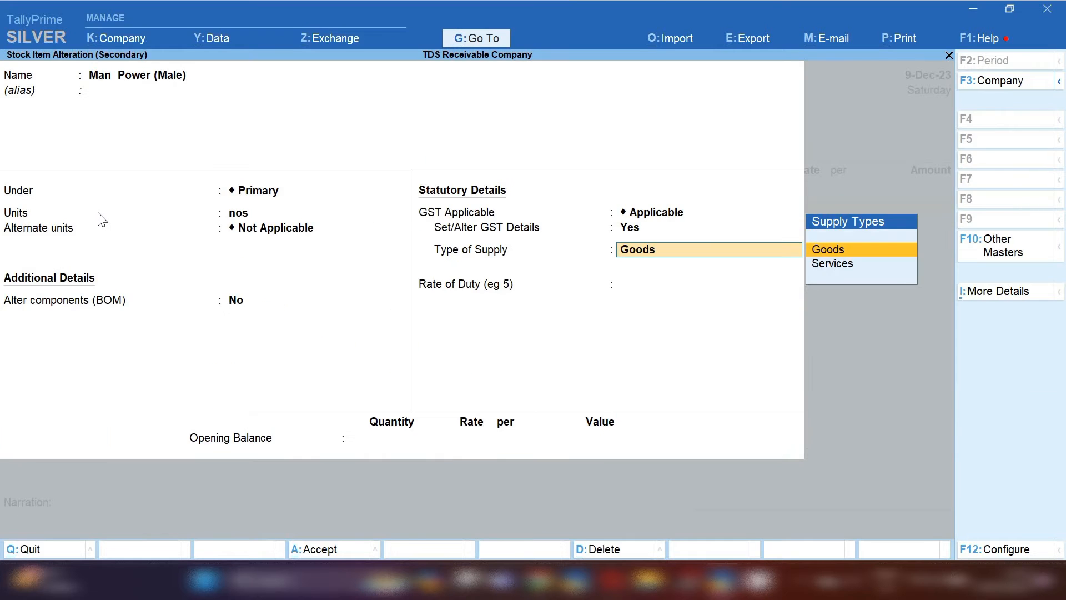
pyautogui.hotkey('ctrl', 'a')
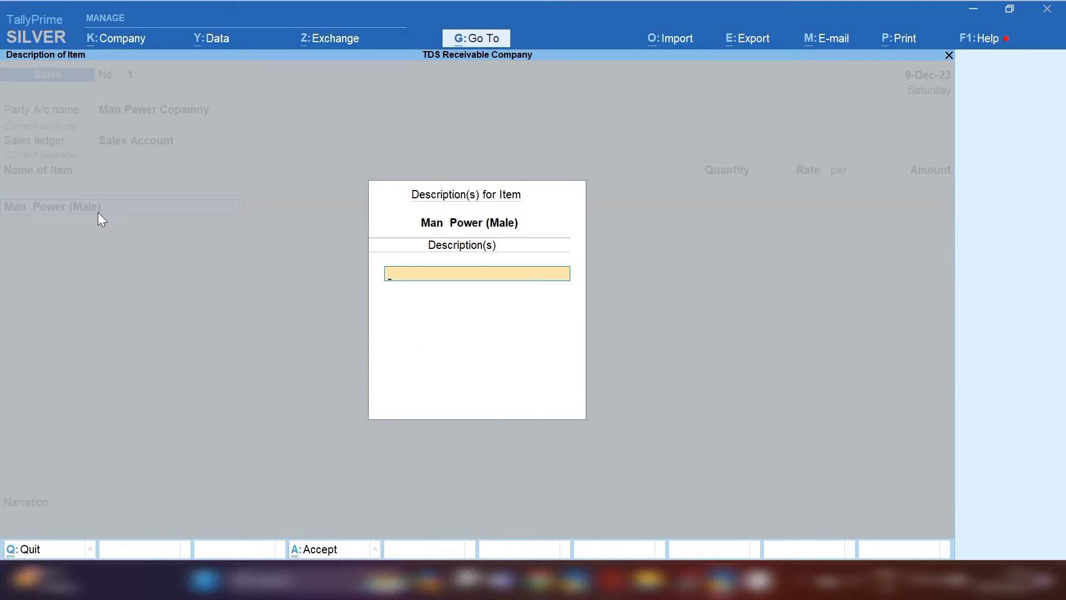
# Step: Leave the item description blank and enter 3 nos of Man Power (Male) at a rate of 15000 per nos
pyautogui.press('Return')
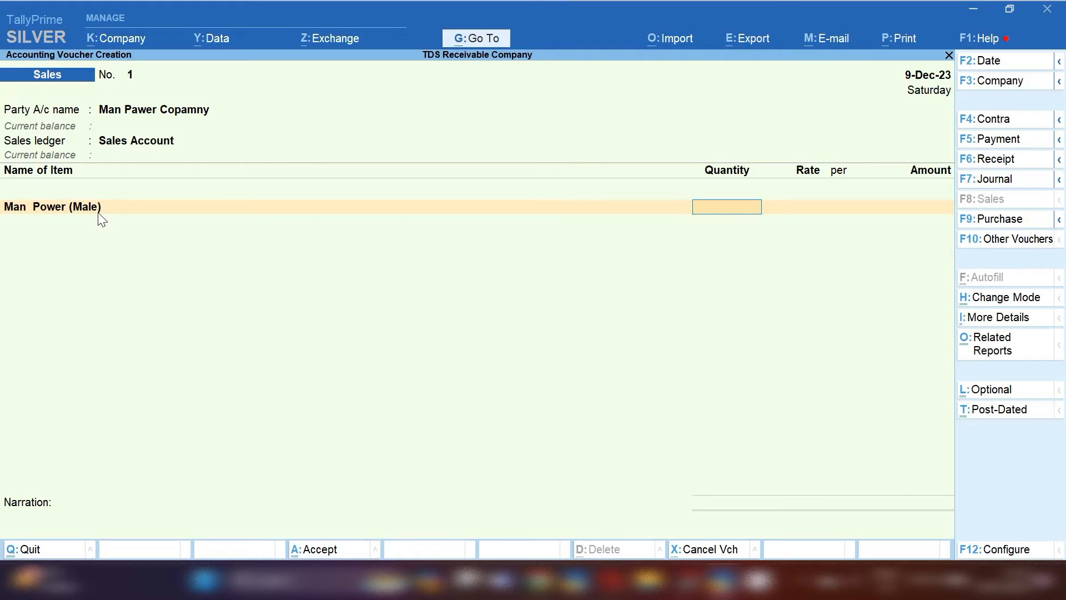
pyautogui.write('3')
pyautogui.press('Return')
pyautogui.press('Return')
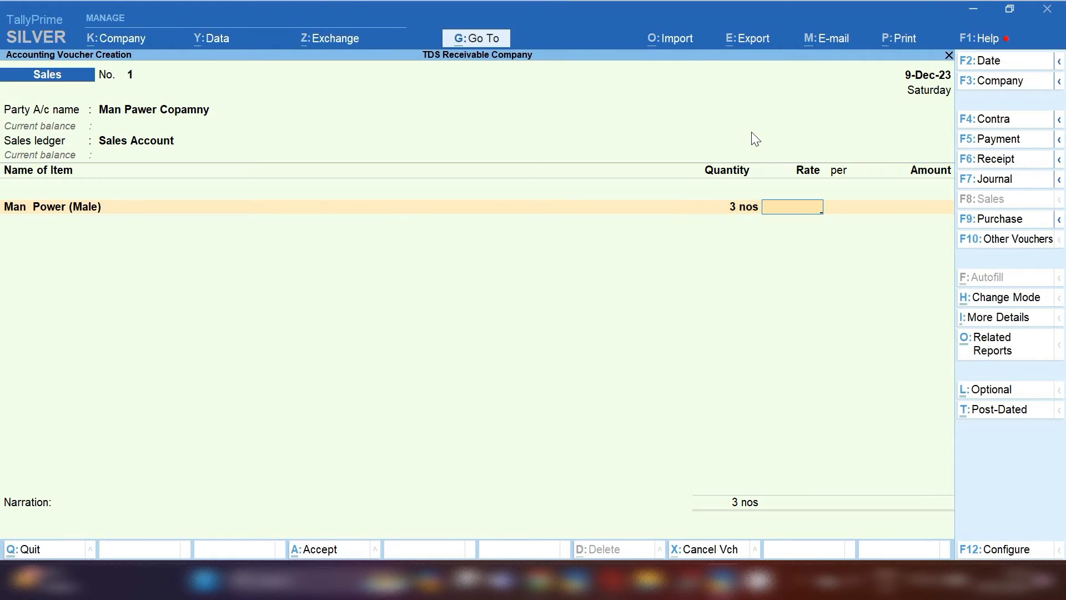
pyautogui.write('15000')
pyautogui.press('Return')
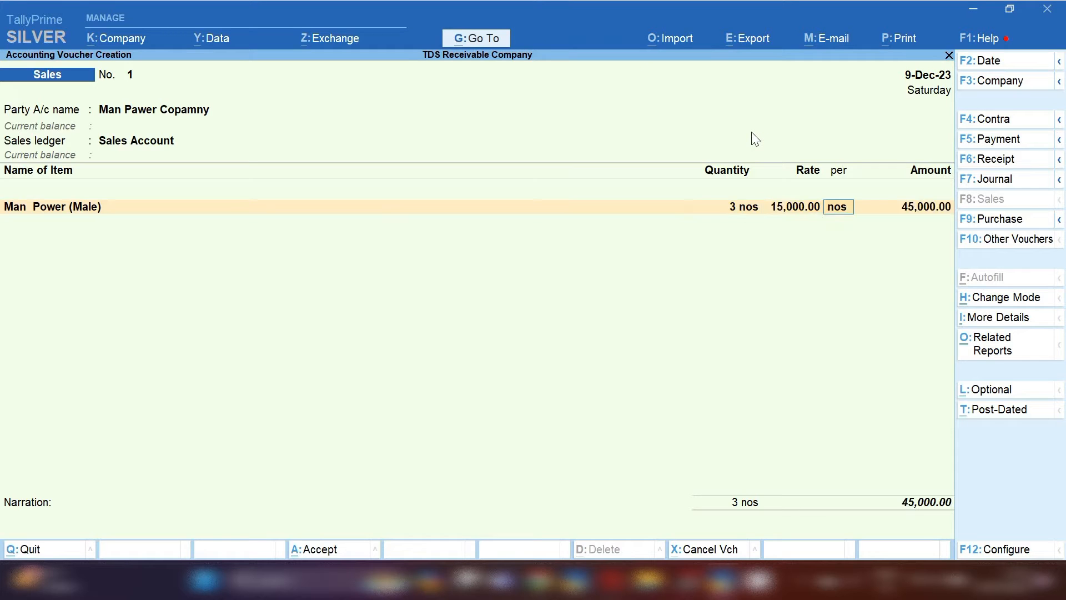
pyautogui.press('Return')
pyautogui.press('Return')
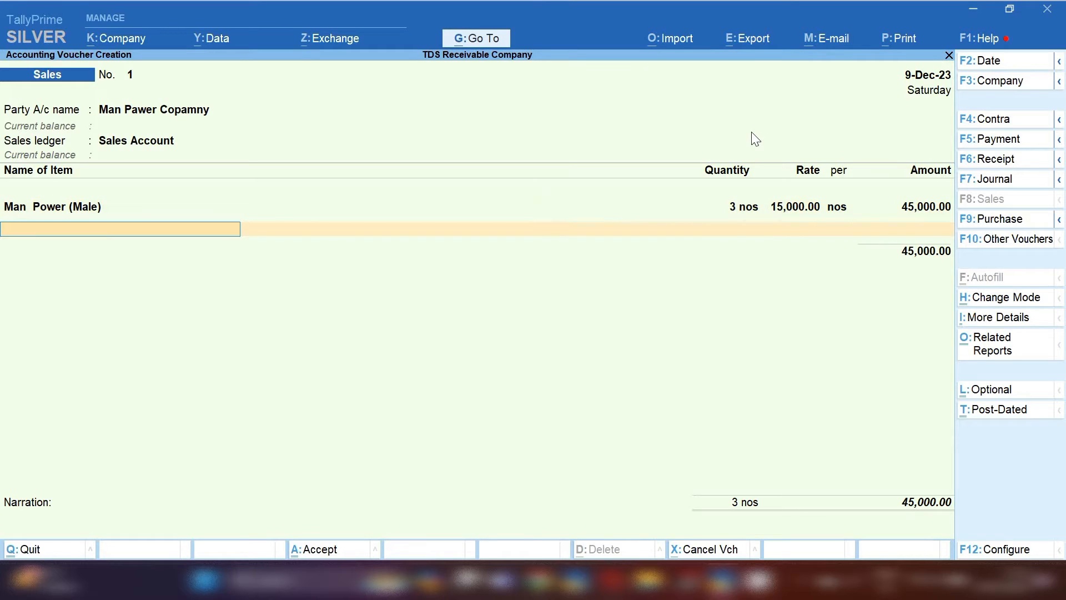
pyautogui.write('Man')
pyautogui.press('Return')
pyautogui.press('Escape')
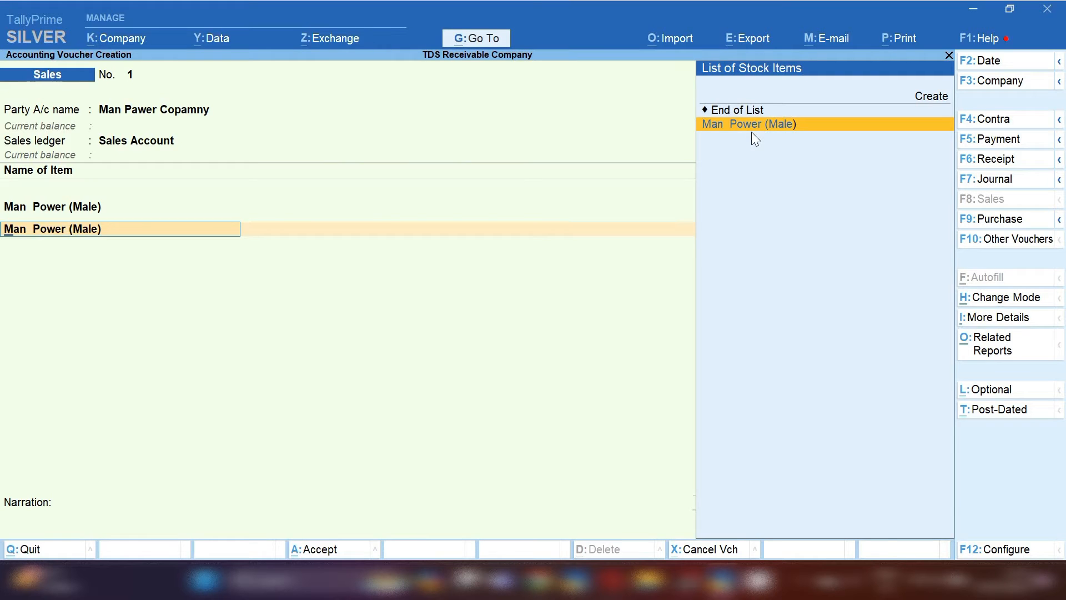
pyautogui.write('Man')
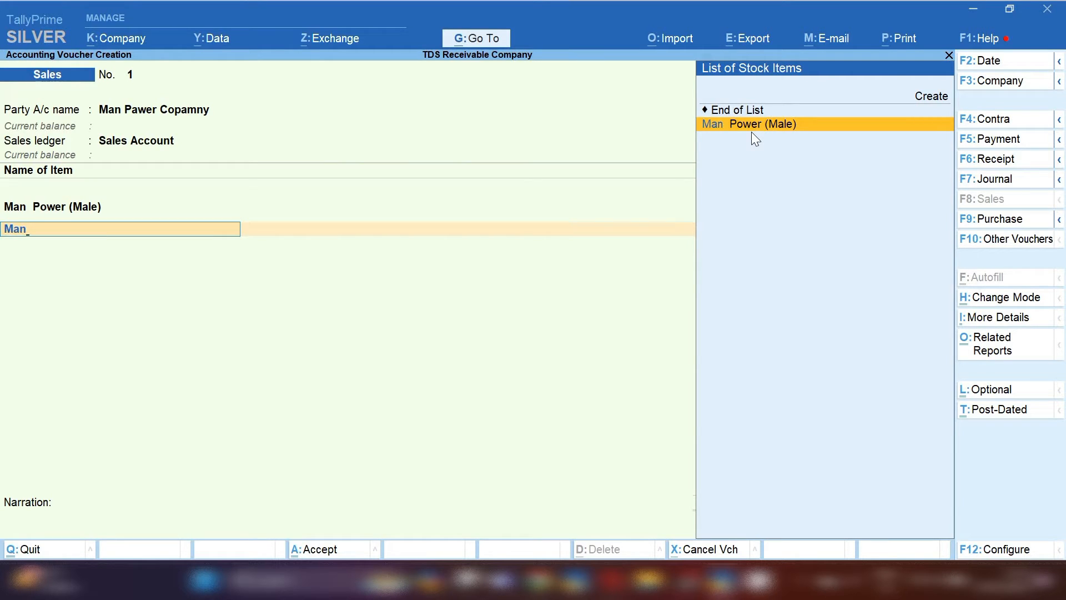
pyautogui.write(' Po')
pyautogui.press('BackSpace')
pyautogui.press('BackSpace')
# Step: Create a second stock item named Man Powet (Female) under Primary, with unit nos and no alternate unit
pyautogui.hotkey('alt', 'c')
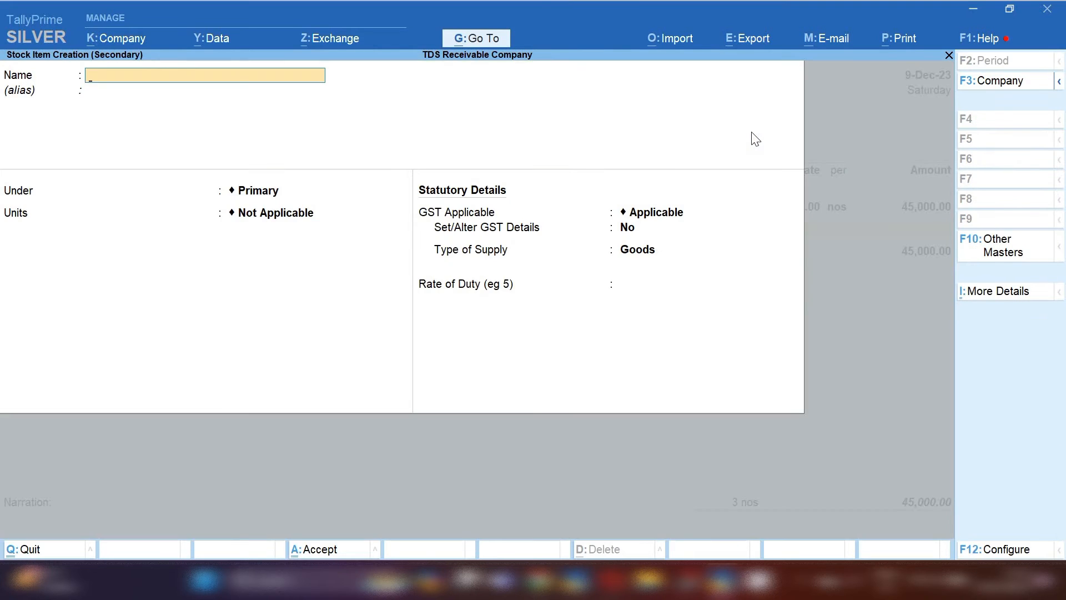
pyautogui.write('Man Powet (Female)')
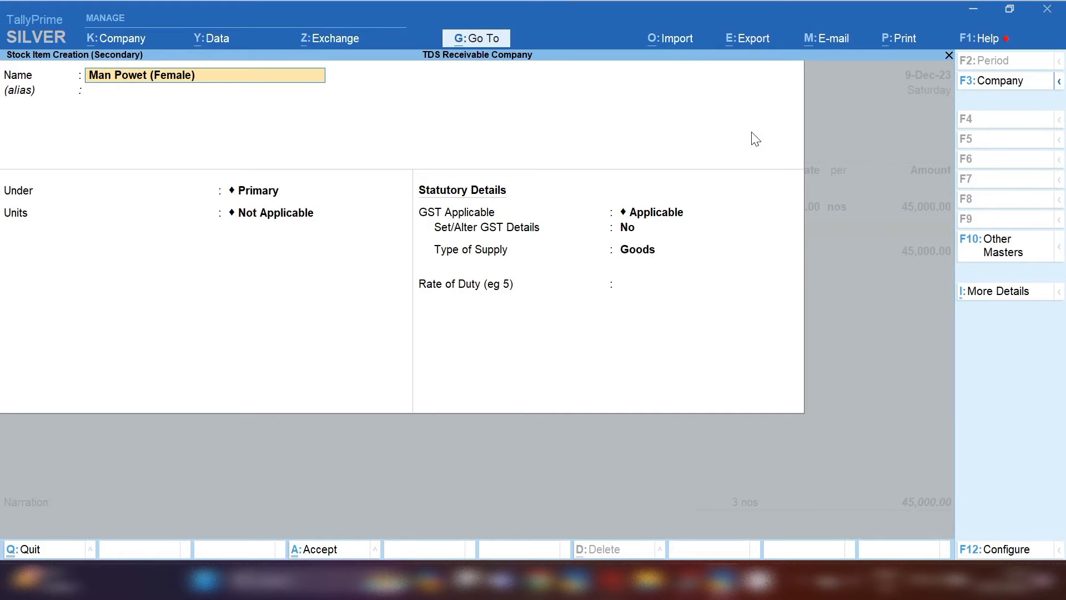
pyautogui.press('Return')
pyautogui.press('Return')
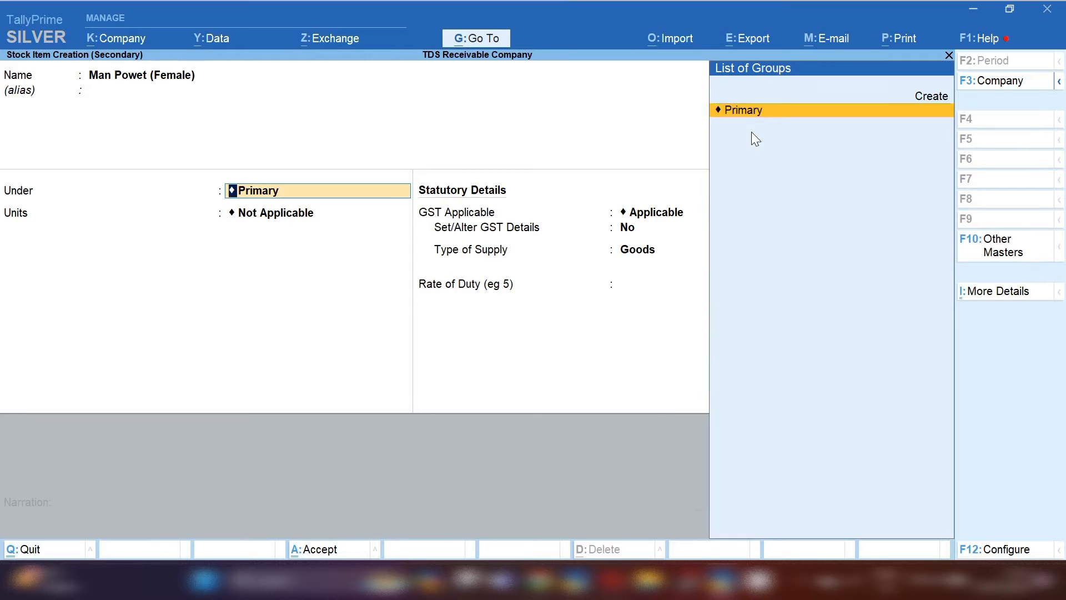
pyautogui.press('Return')
pyautogui.press('Down')
pyautogui.press('Return')
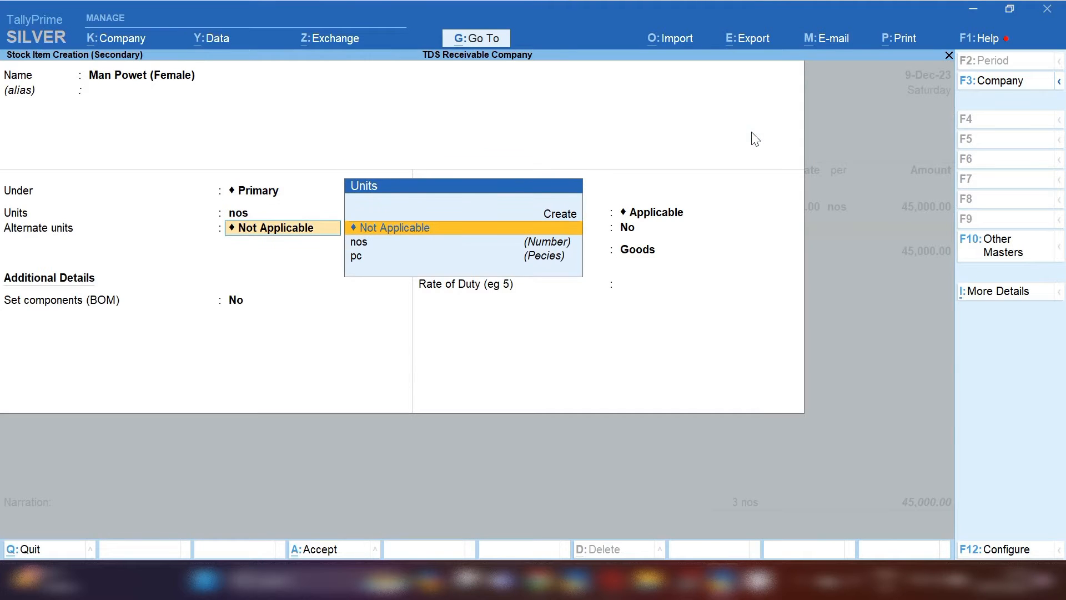
pyautogui.press('Return')
pyautogui.press('Return')
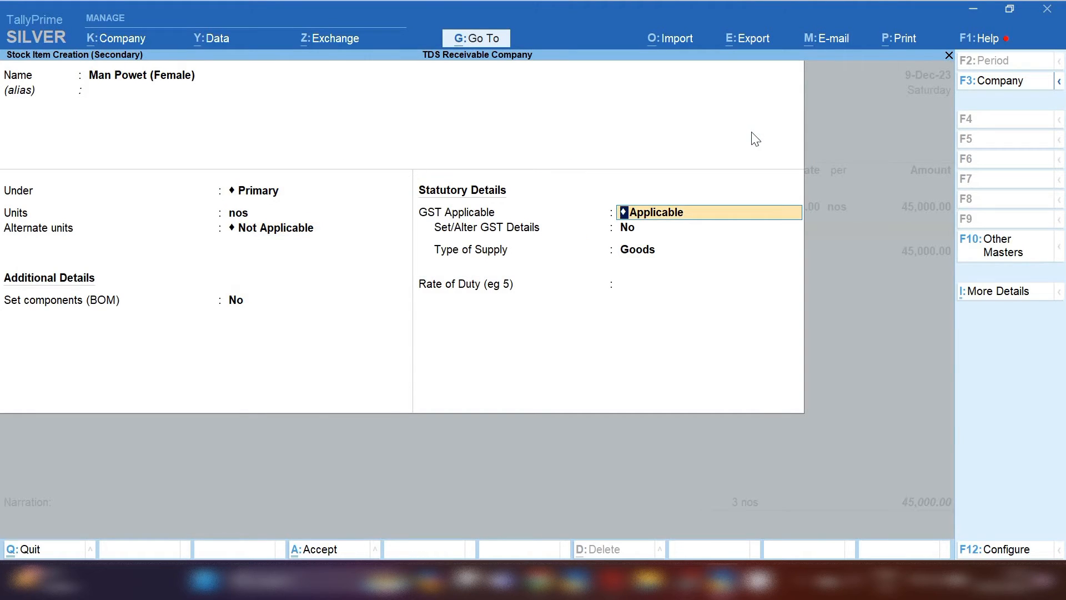
# Step: Keep GST applicable for the female manpower item, enable its GST details, and enter HSN/SAC 998619 with calculation On Value
pyautogui.press('Return')
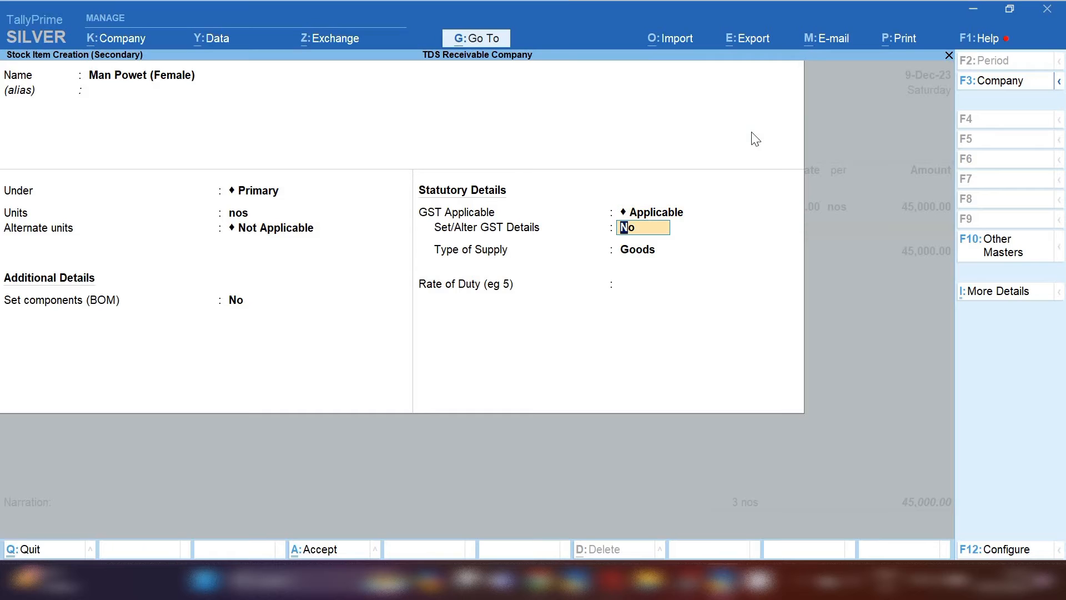
pyautogui.write('y')
pyautogui.press('Return')
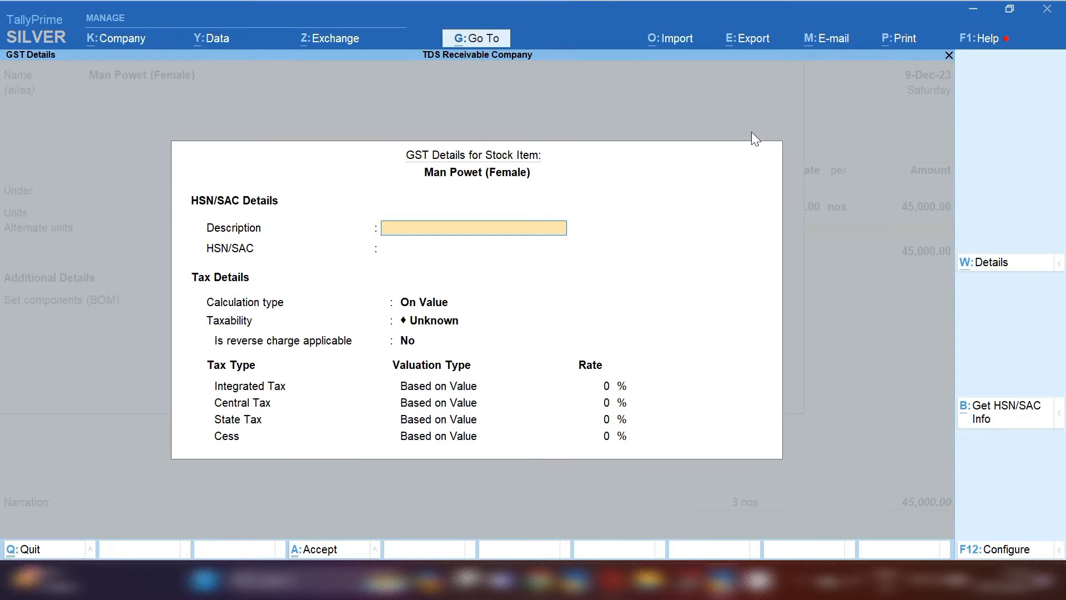
pyautogui.press('Return')
pyautogui.write('99')
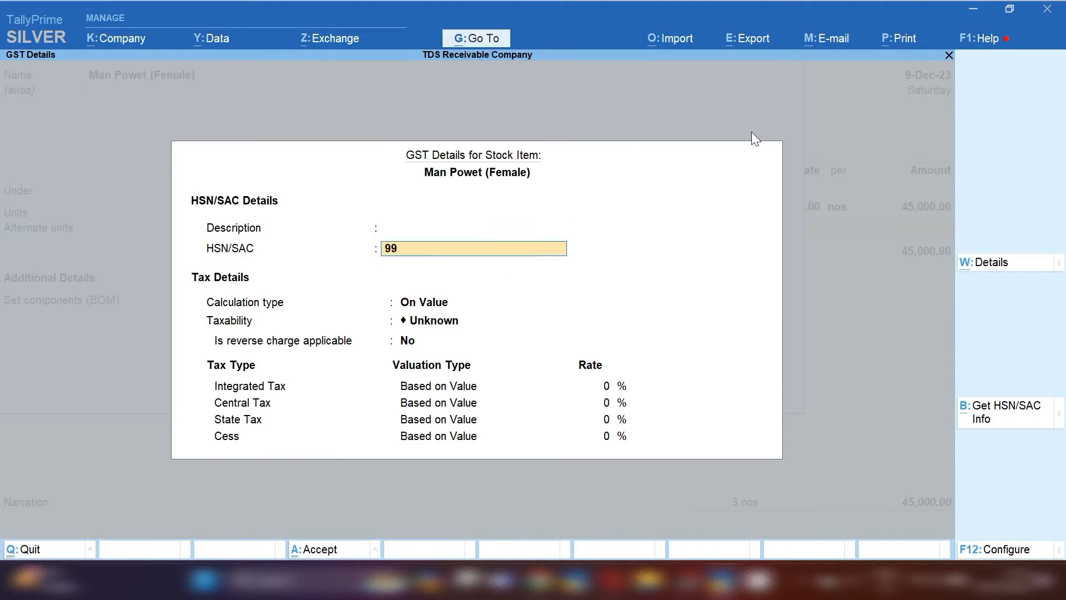
pyautogui.write('8619')
pyautogui.press('Return')
pyautogui.press('Return')
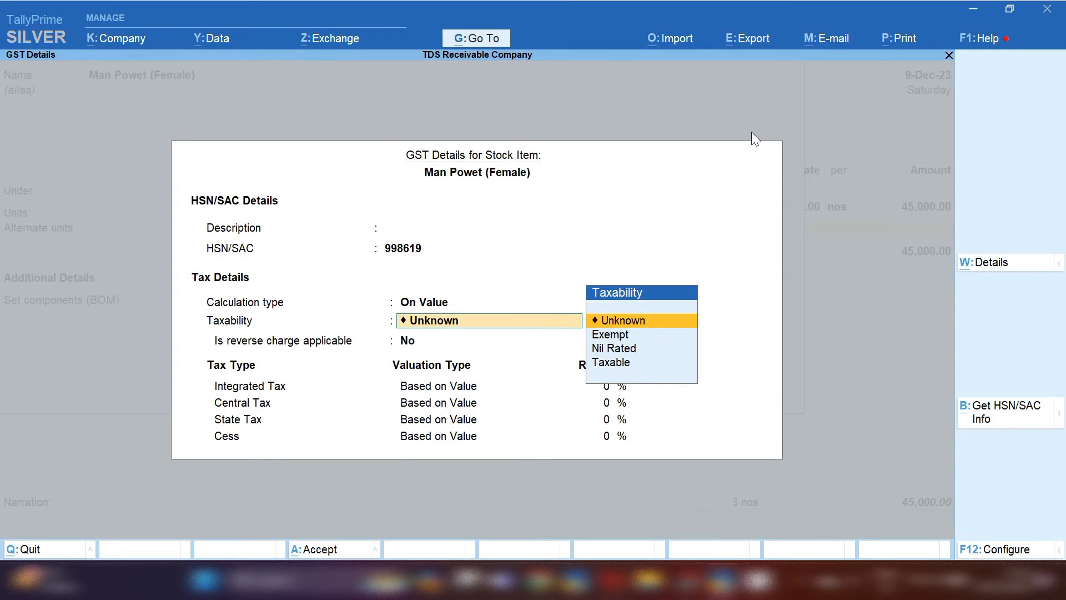
# Step: Make the female manpower item Taxable without reverse charge at 18% integrated tax, and save the stock item
pyautogui.press('Down')
pyautogui.press('Down')
pyautogui.press('Down')
pyautogui.press('Return')
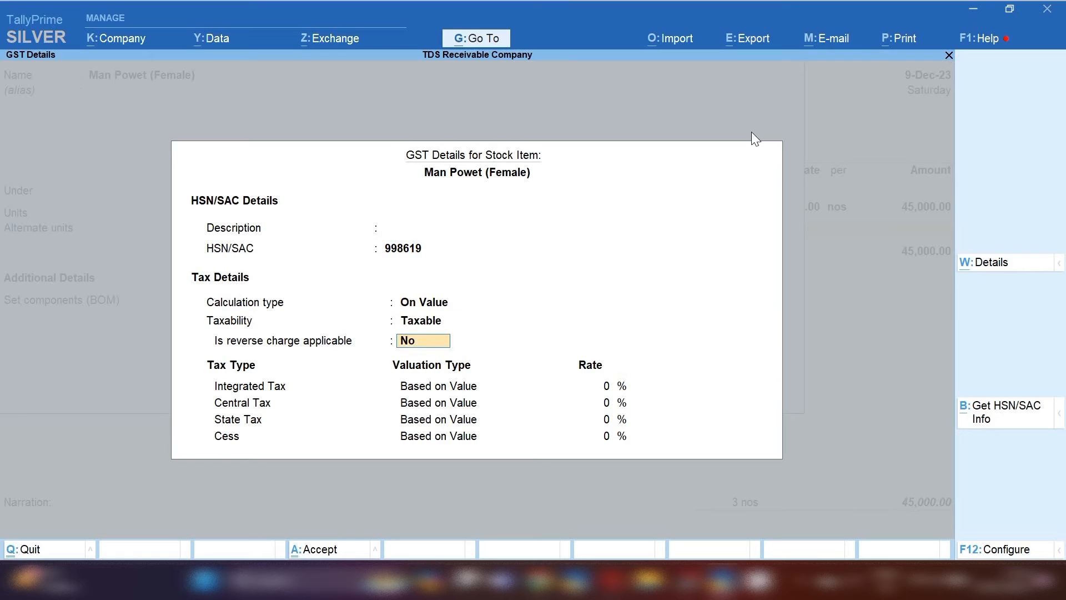
pyautogui.press('Return')
pyautogui.write('18')
pyautogui.press('Return')
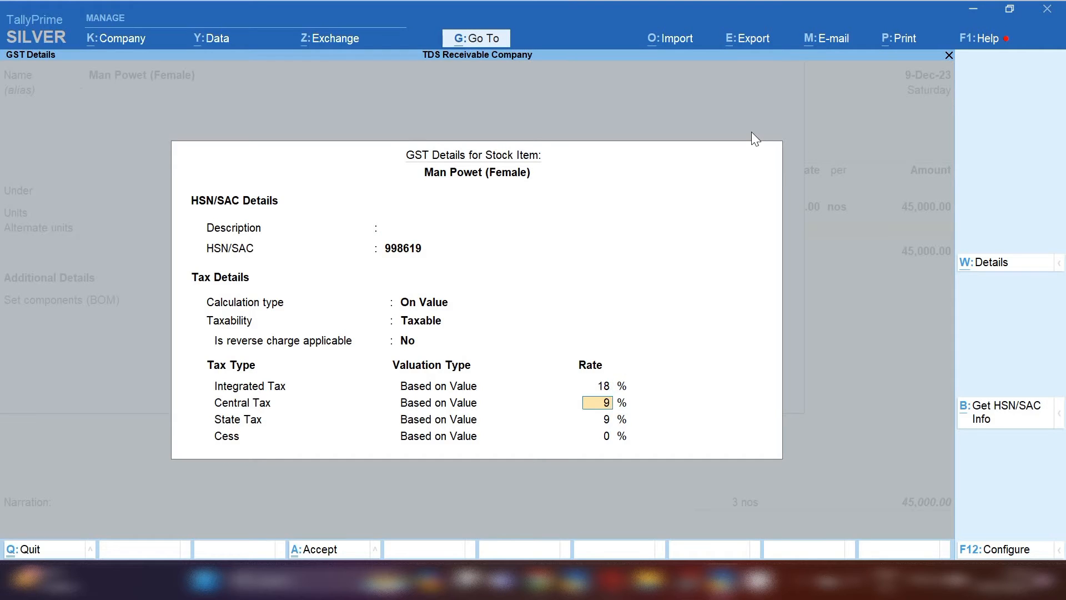
pyautogui.press('Return')
pyautogui.press('Return')
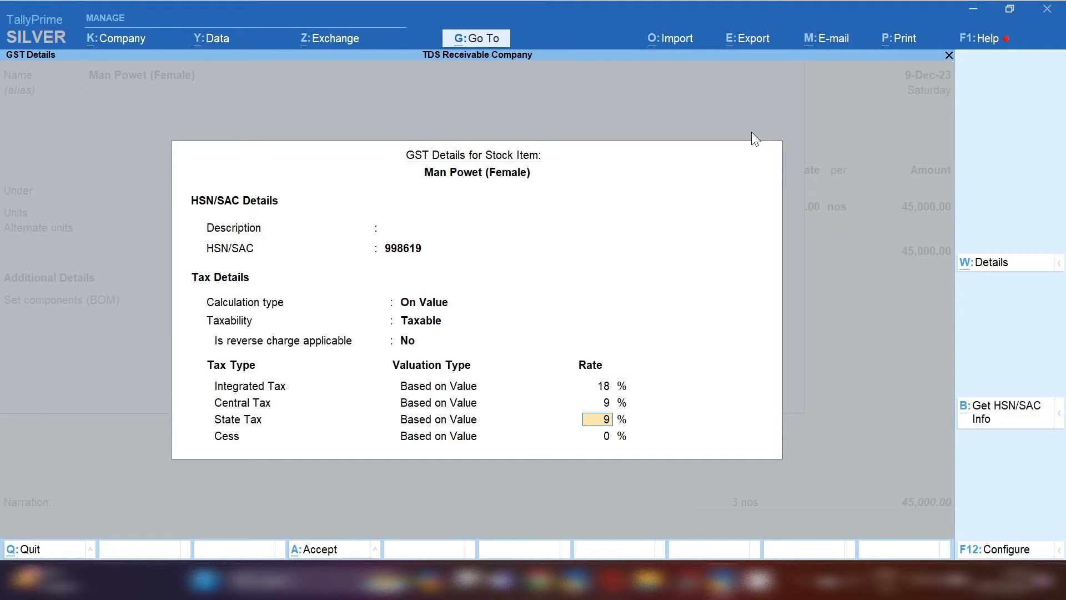
pyautogui.press('Return')
pyautogui.press('Return')
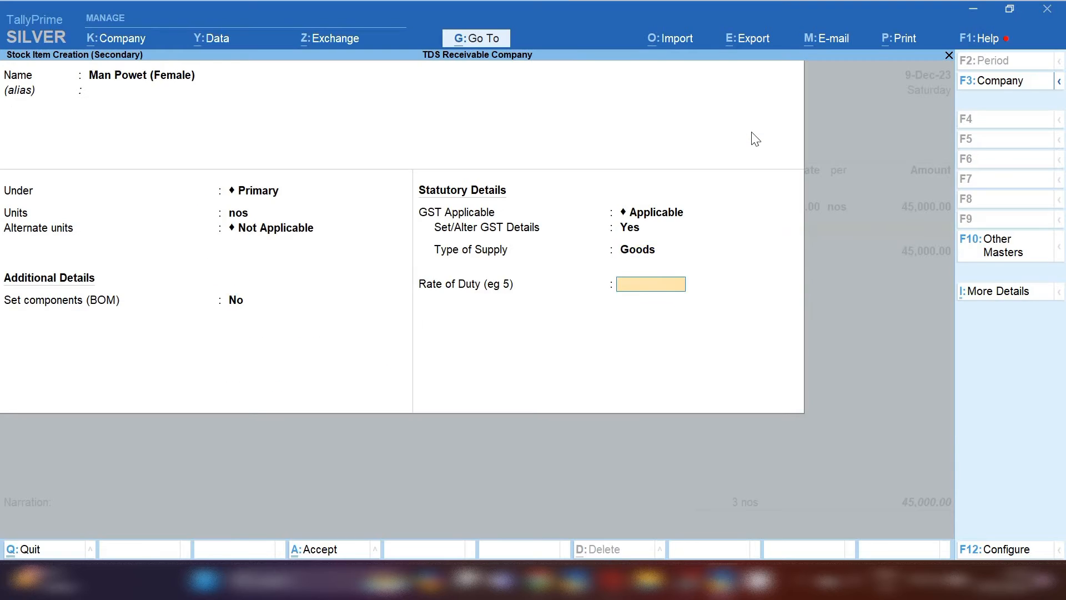
pyautogui.press('Return')
pyautogui.press('y')
pyautogui.press('Return')
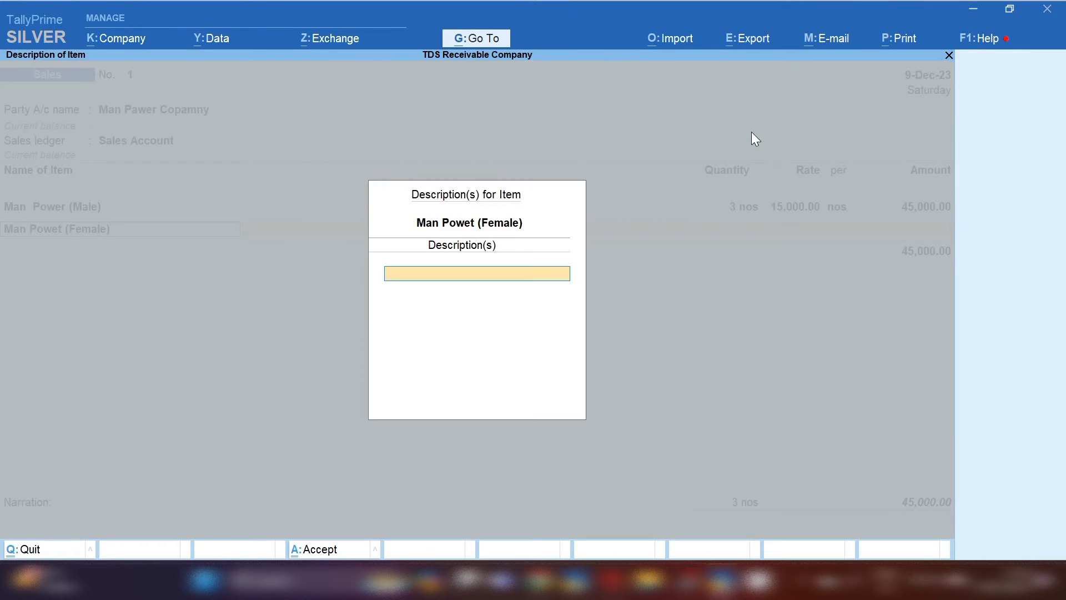
# Step: Leave the description blank, enter 6 nos of Man Powet (Female) at a rate of 15000 per nos, and end the item list
pyautogui.press('Return')
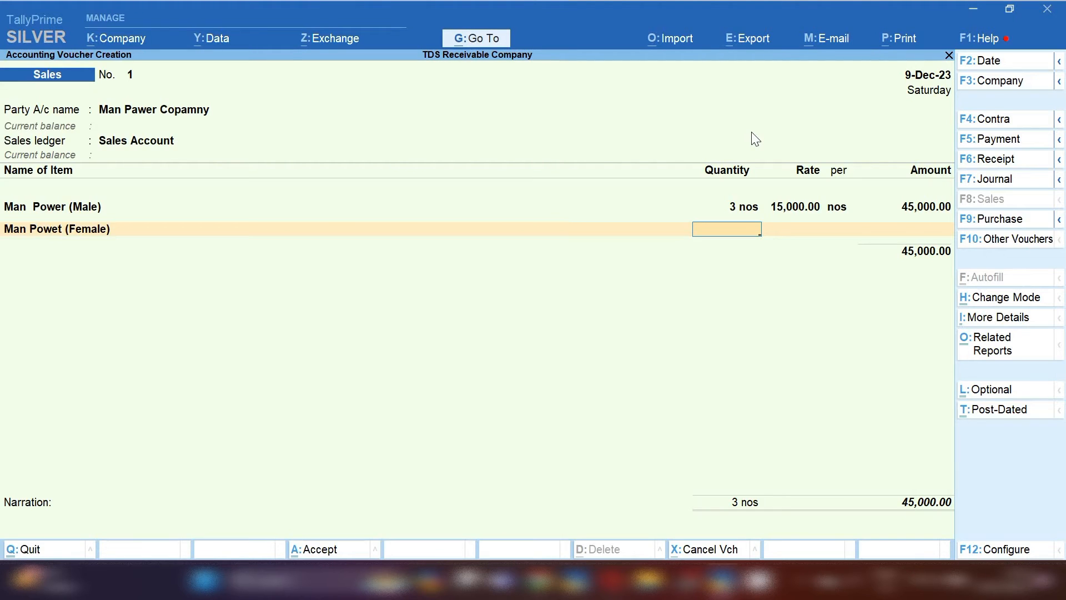
pyautogui.write('6')
pyautogui.press('Return')
pyautogui.press('Return')
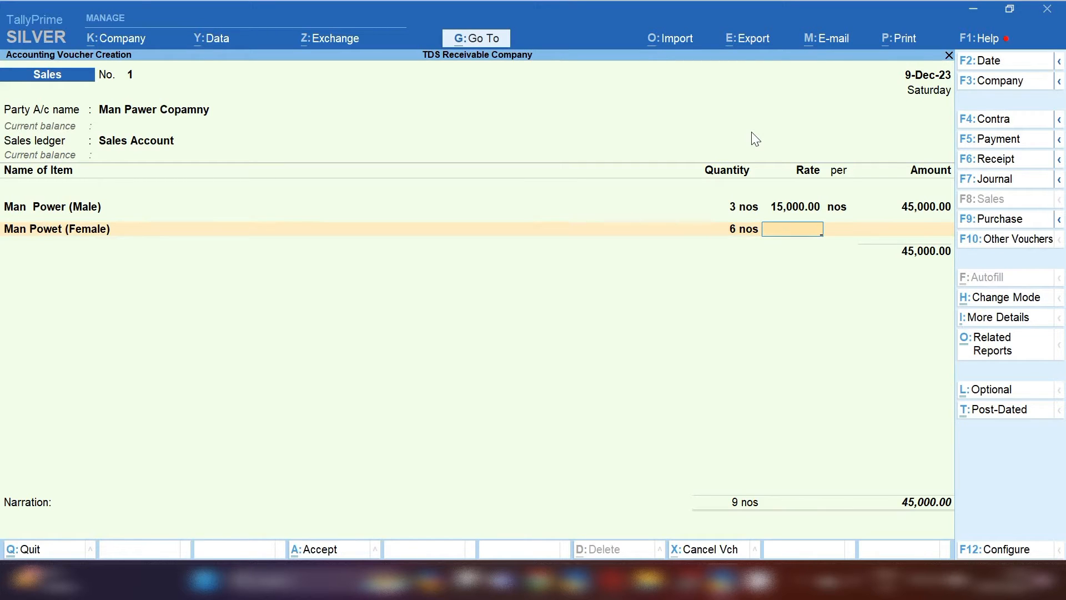
pyautogui.write('15000')
pyautogui.press('Return')
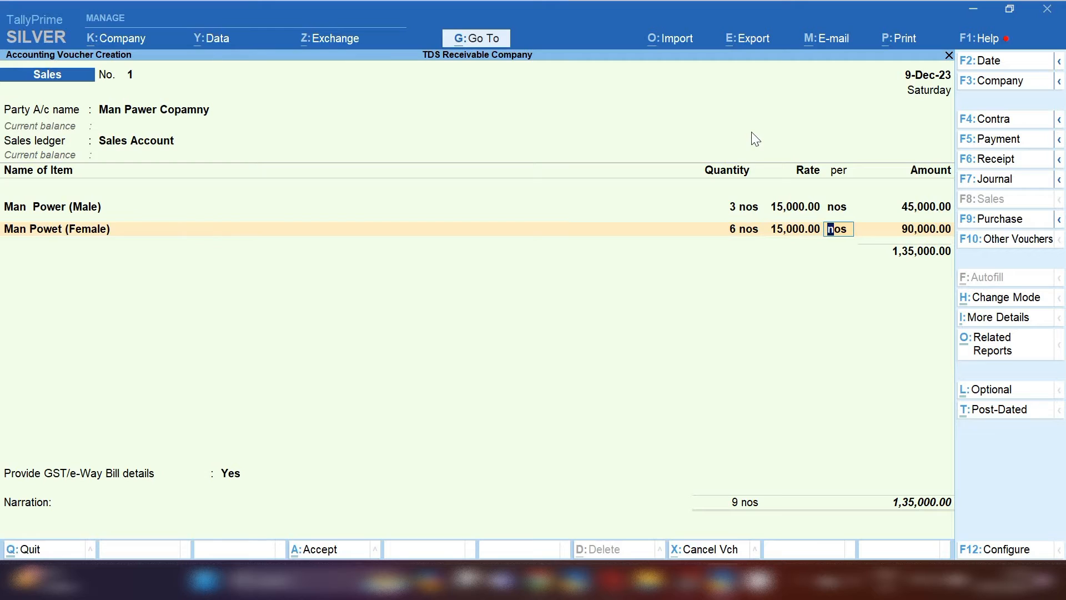
pyautogui.press('Return')
pyautogui.press('Return')
pyautogui.press('Return')
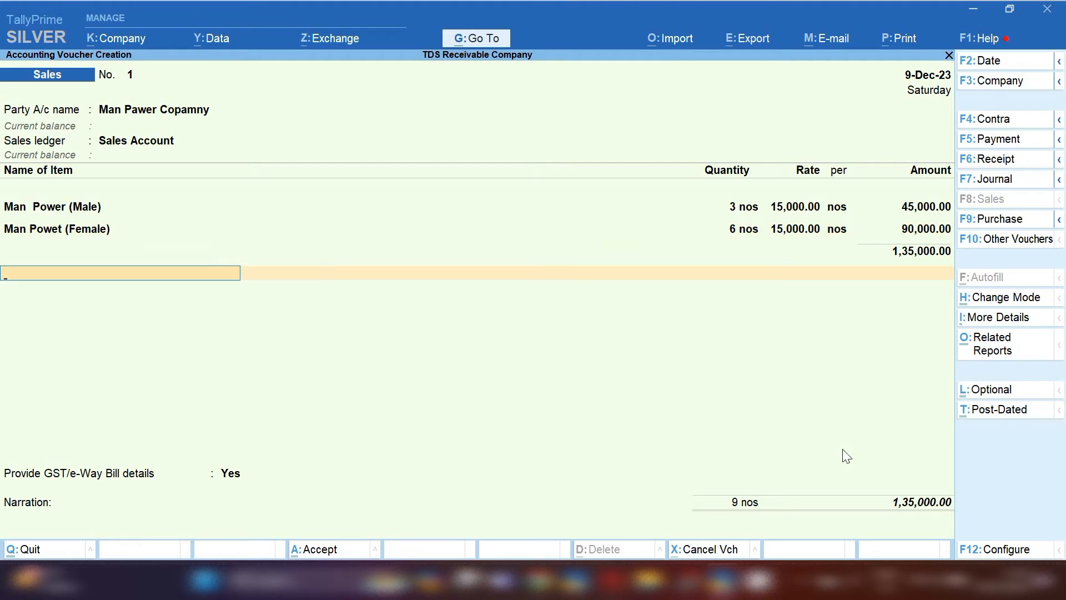
# Step: Create a tax ledger from the voucher named Output Cgst 9% under the Duties & Taxes group
pyautogui.write('1')
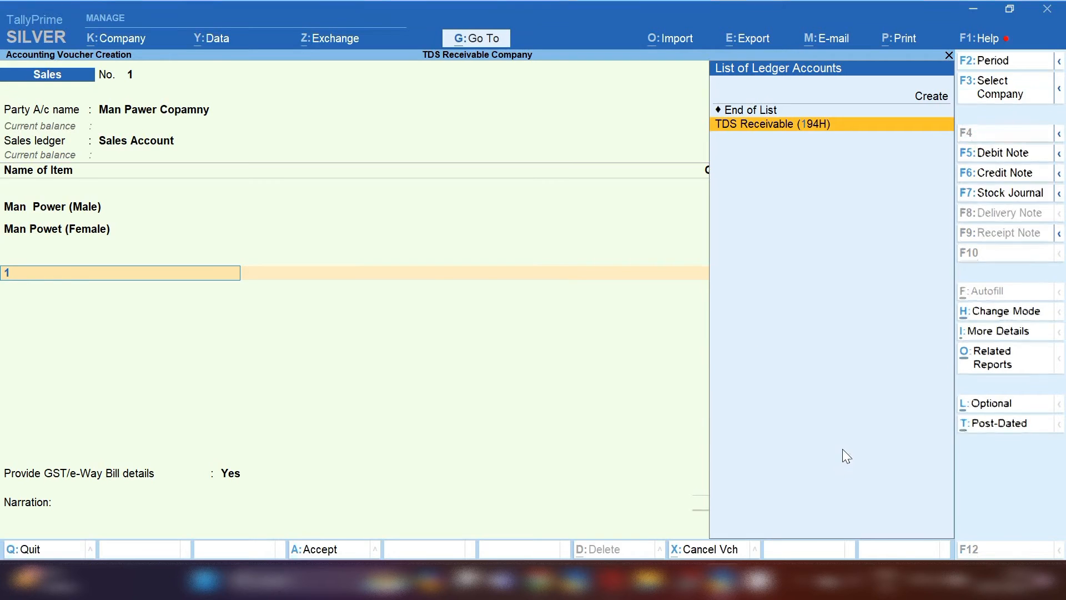
pyautogui.hotkey('alt', 'c')
pyautogui.write('Output')
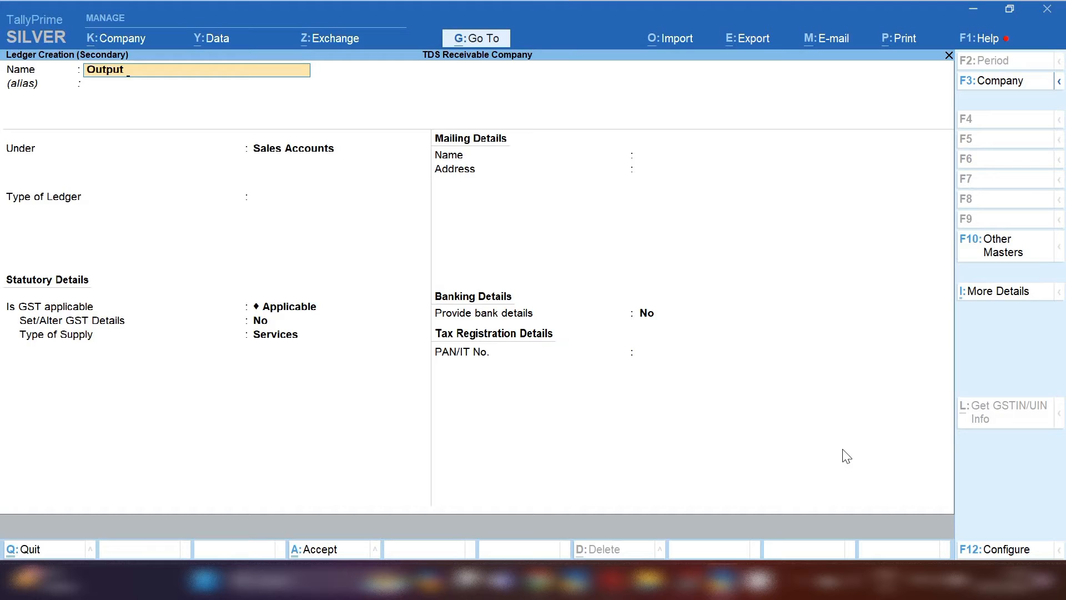
pyautogui.write(' Cgst')
pyautogui.write(' 9')
pyautogui.press('BackSpace')
pyautogui.write('9%')
pyautogui.press('Return')
pyautogui.press('Return')
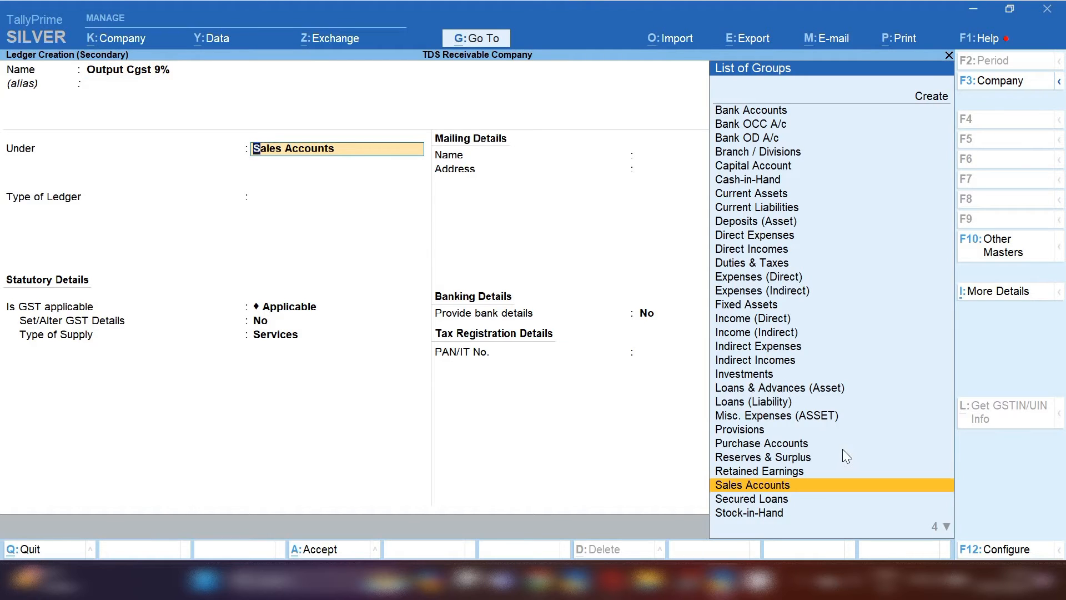
pyautogui.write('du')
pyautogui.press('Return')
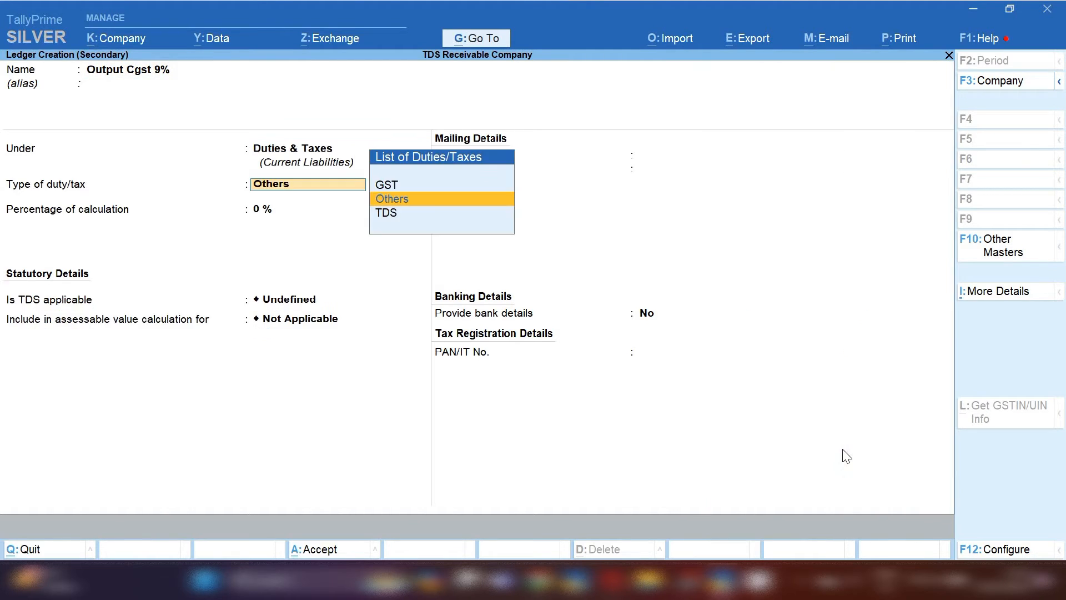
# Step: Set the Output Cgst 9% ledger's duty type to GST and tax type to Central Tax, then save it into the voucher
pyautogui.press('Up')
pyautogui.press('Return')
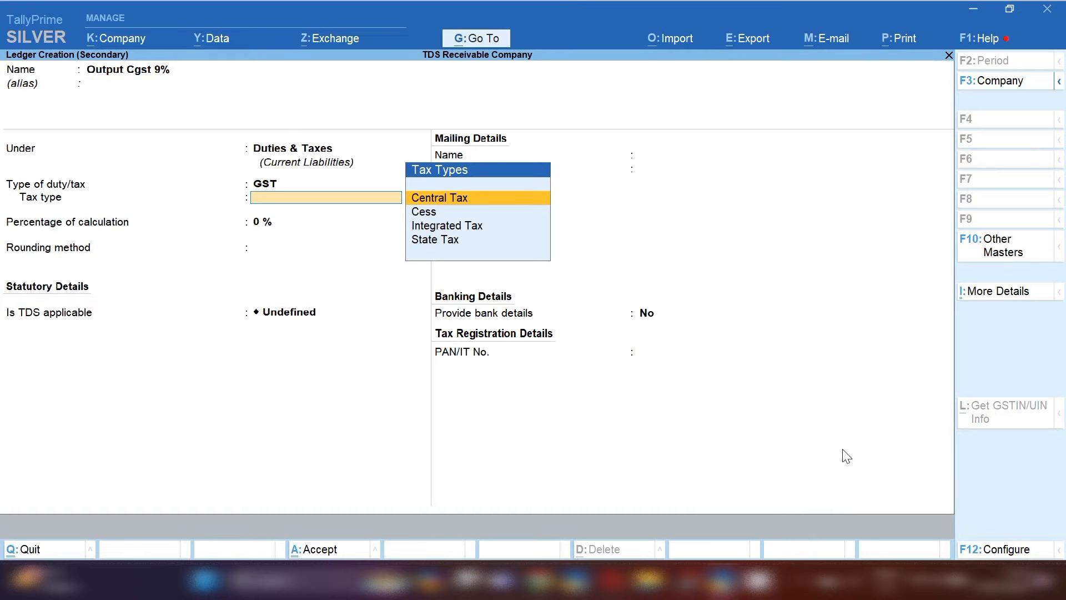
pyautogui.press('Down')
pyautogui.press('Up')
pyautogui.press('Return')
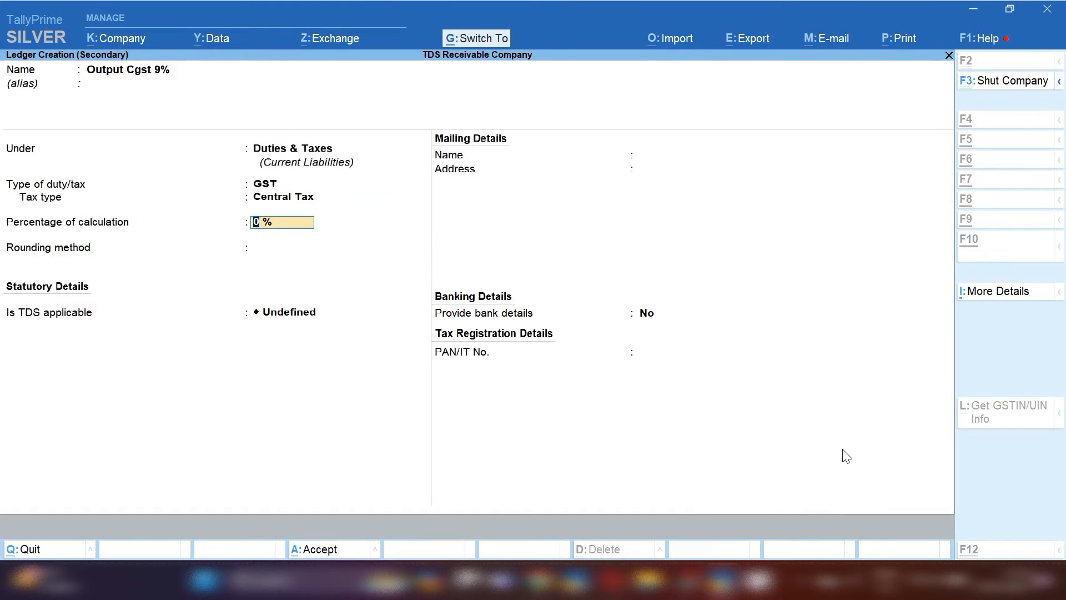
pyautogui.hotkey('ctrl', 'a')
pyautogui.press('Return')
pyautogui.press('Return')
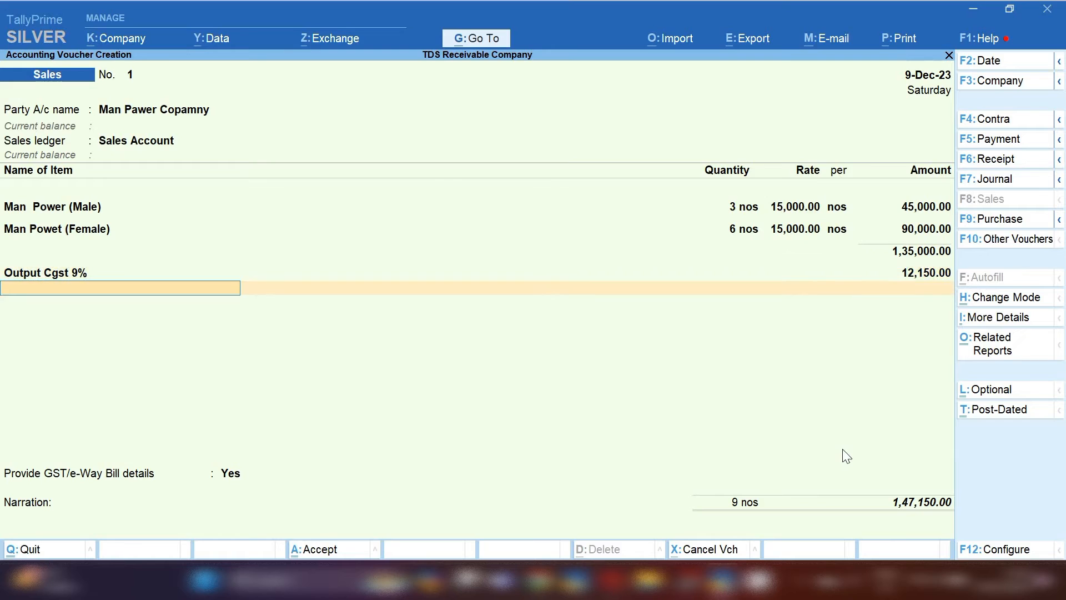
# Step: Create another tax ledger from the voucher named Output Sgst 9%, keeping it under Duties & Taxes
pyautogui.hotkey('alt', 'c')
pyautogui.write('Outpu')
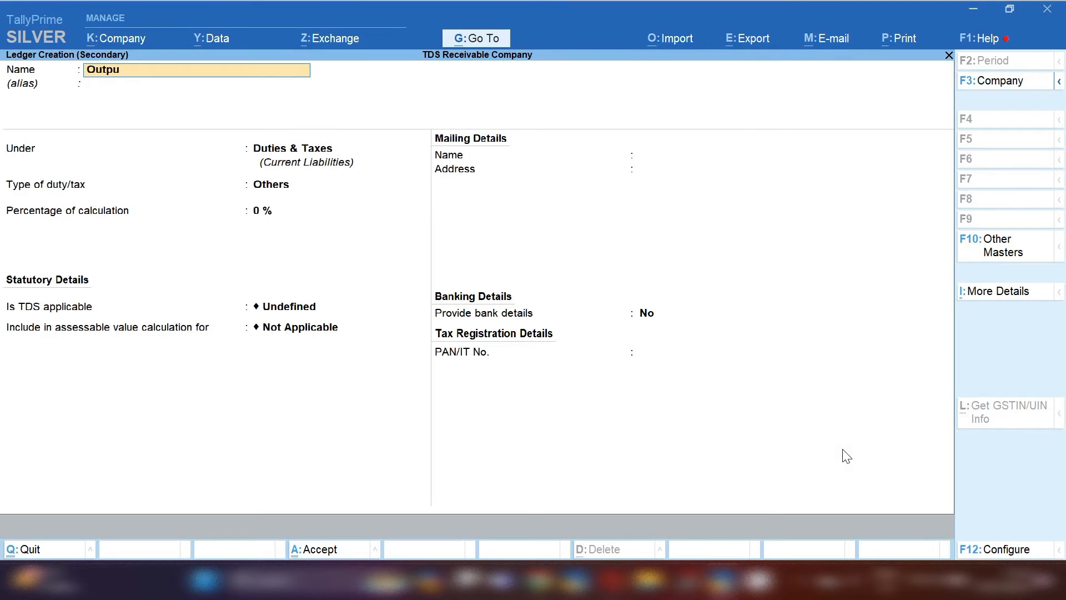
pyautogui.write('t Sgst 9%')
pyautogui.press('Return')
pyautogui.press('Return')
# Step: Set the Output Sgst 9% ledger's duty type to GST and tax type to State Tax, then save it into the voucher
pyautogui.press('Up')
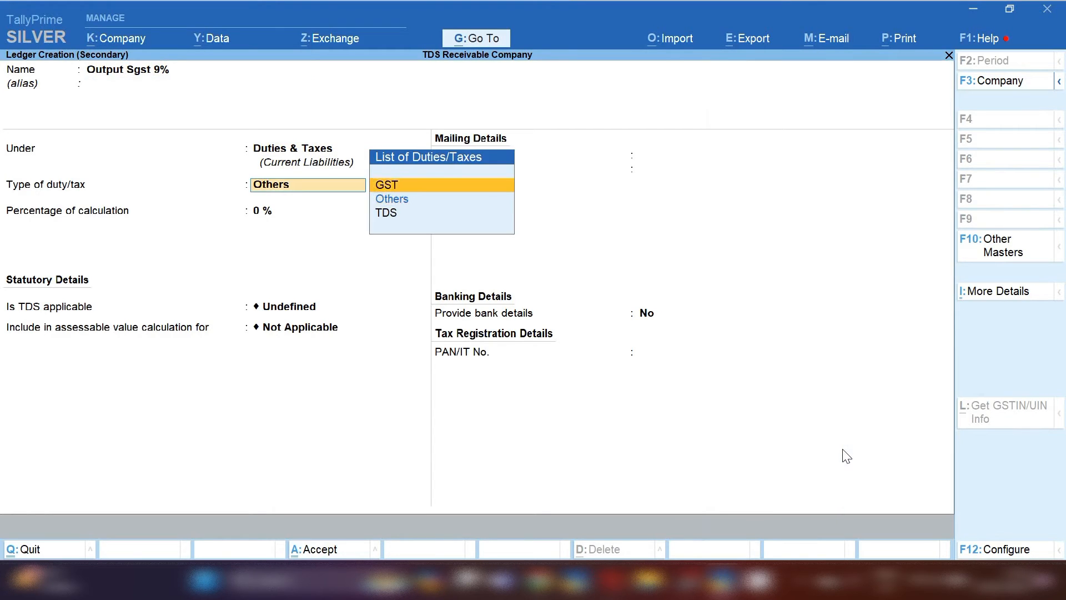
pyautogui.press('Return')
pyautogui.press('Down')
pyautogui.press('Down')
pyautogui.press('Down')
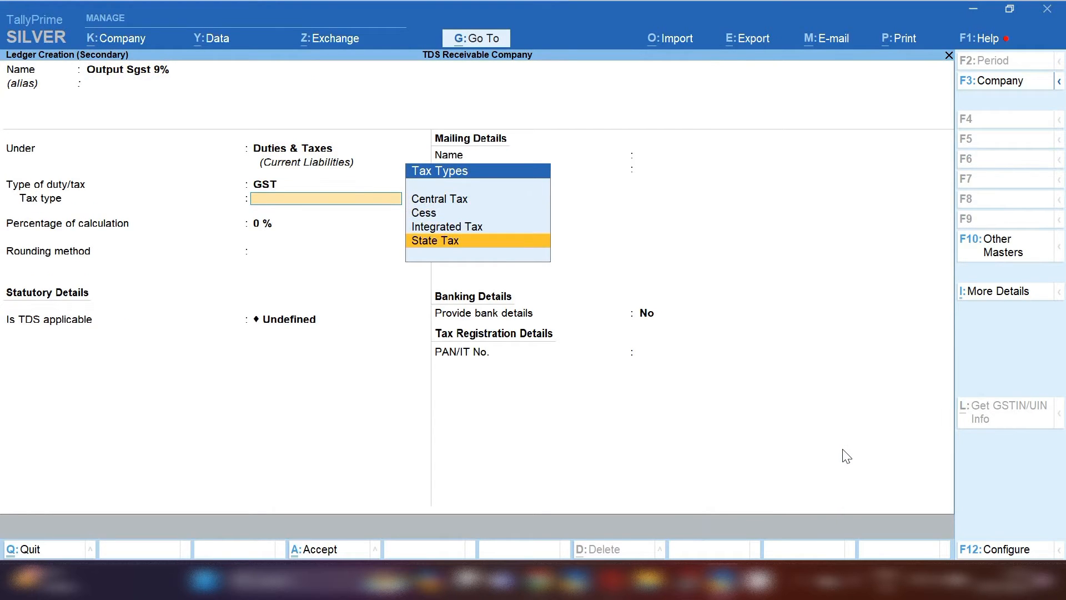
pyautogui.press('Return')
pyautogui.hotkey('ctrl', 'a')
pyautogui.press('Return')
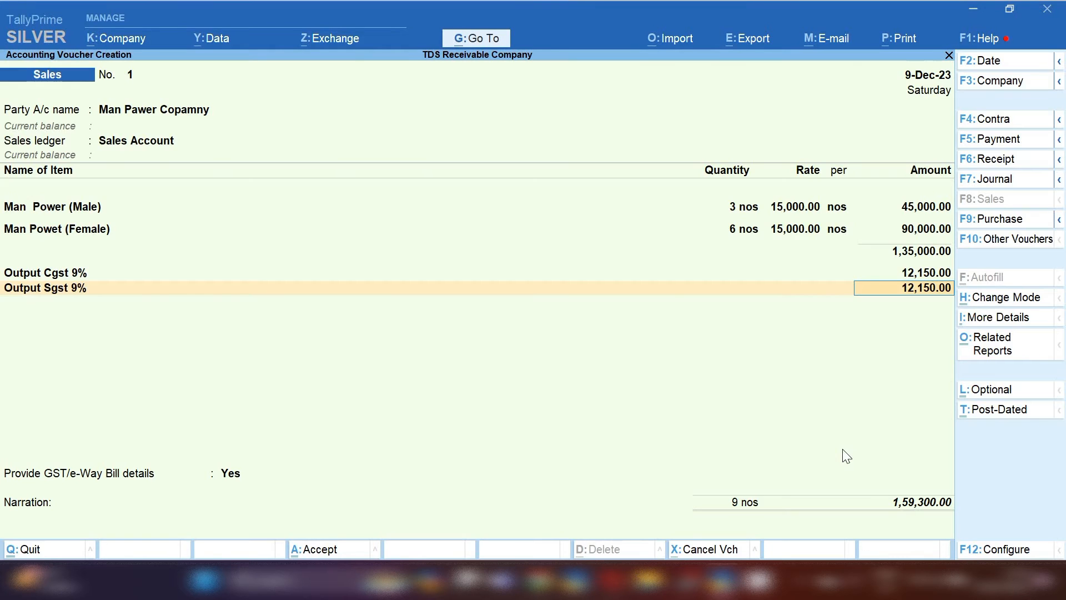
# Step: Preview the current sales voucher as a printed Tax Invoice and review its item lines and GST amounts
pyautogui.press('Up')
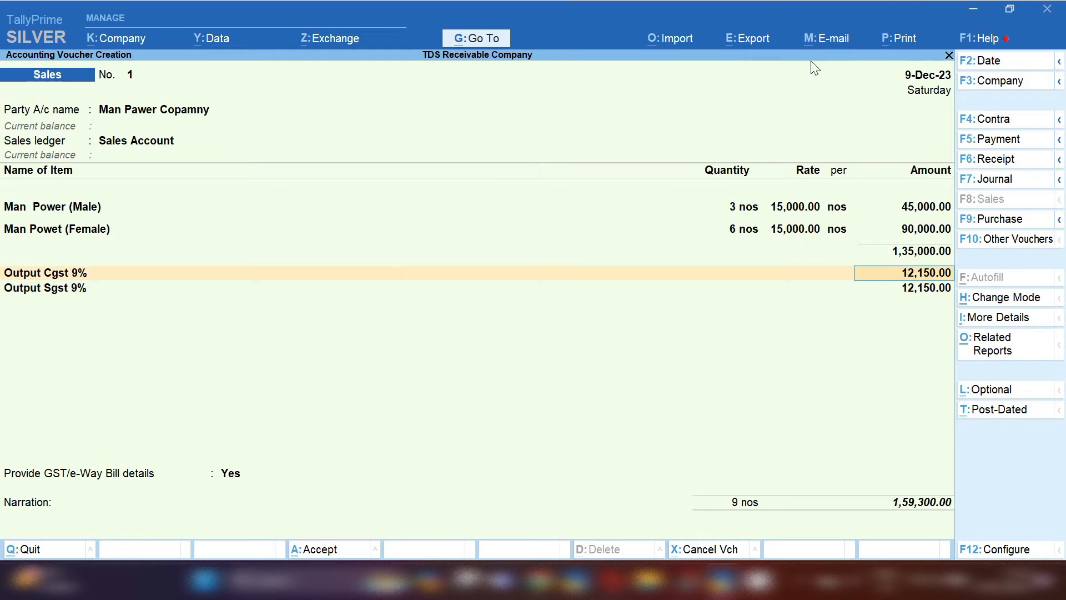
pyautogui.click(908, 44)
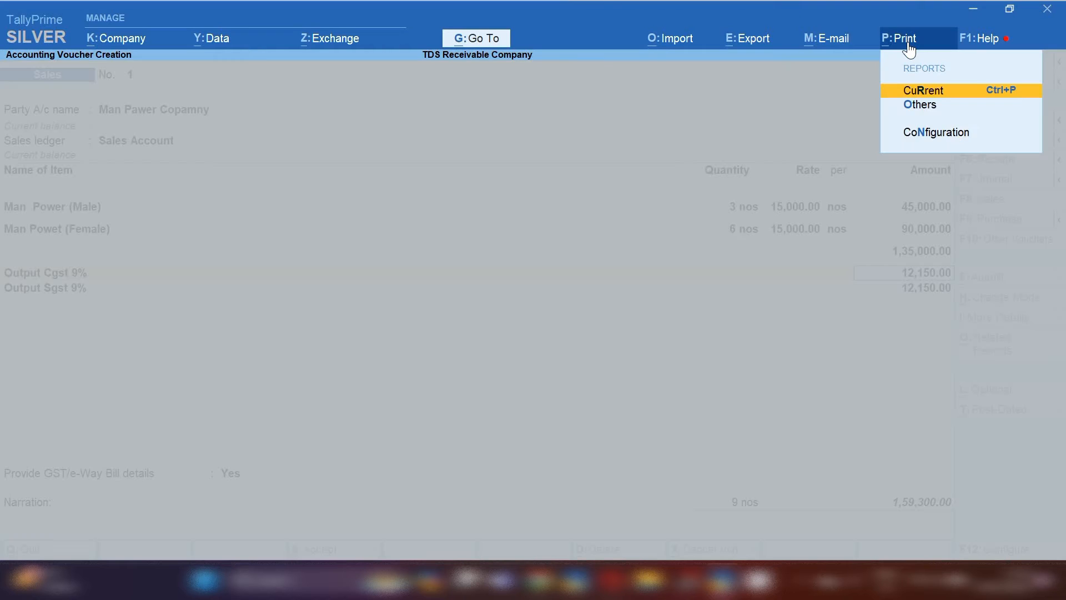
pyautogui.press('Return')
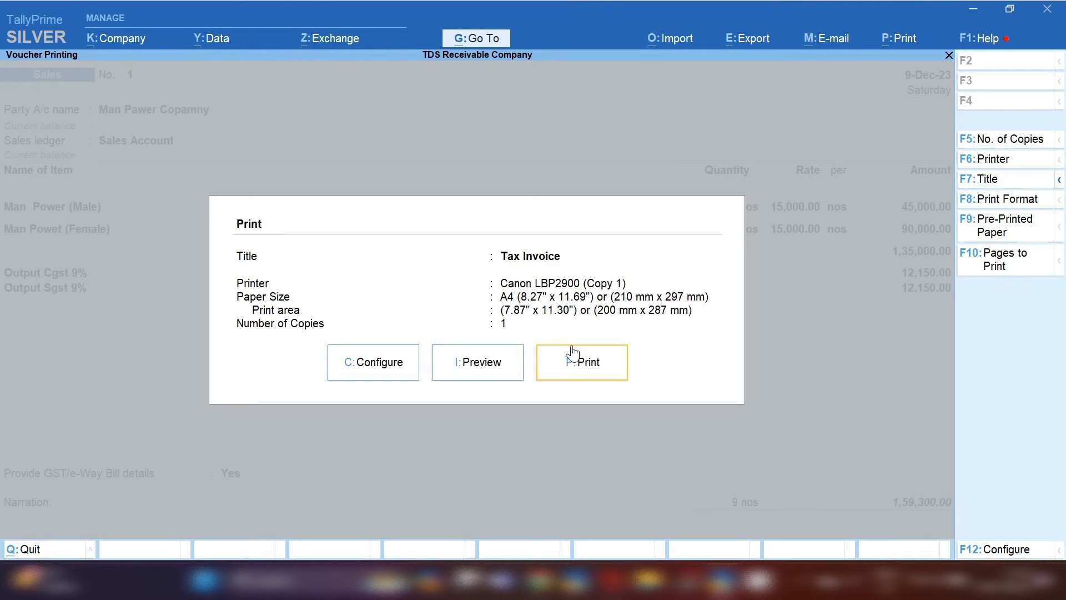
pyautogui.click(488, 376)
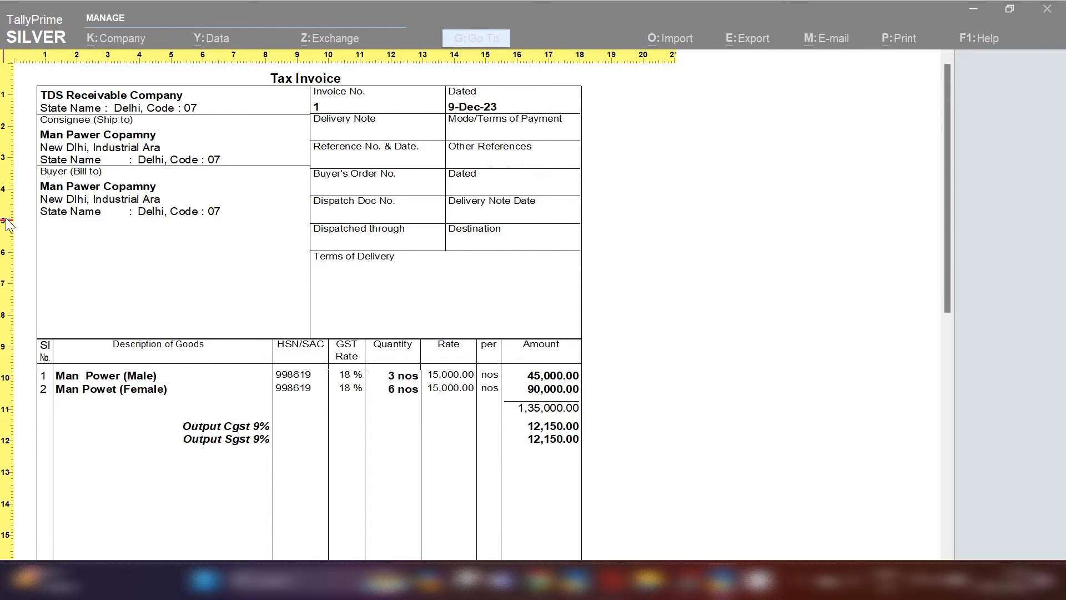
pyautogui.scroll(-1, 324, 299)
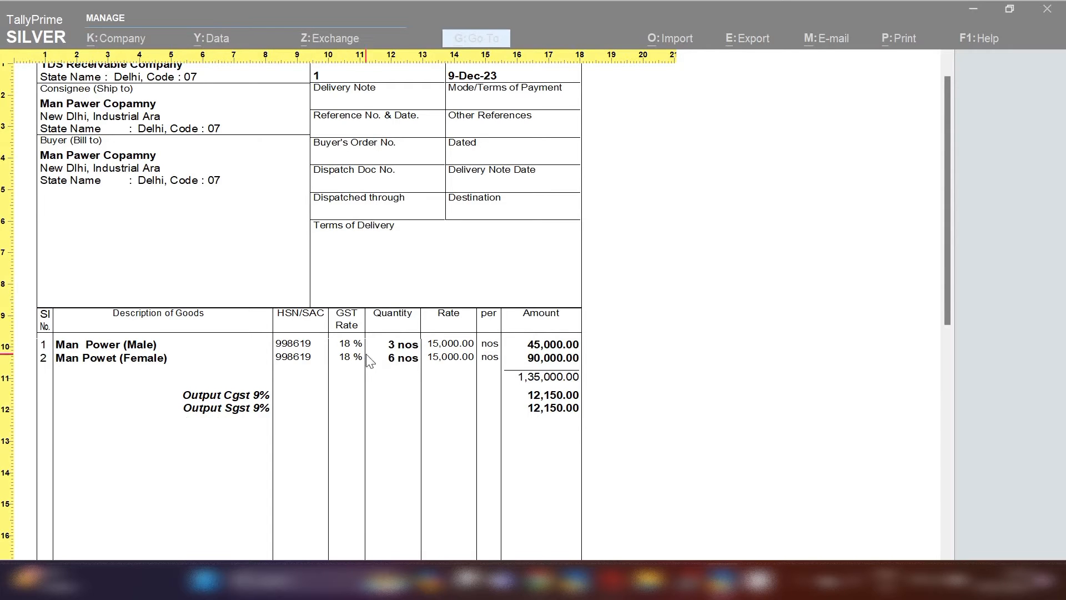
pyautogui.scroll(-5, 541, 375)
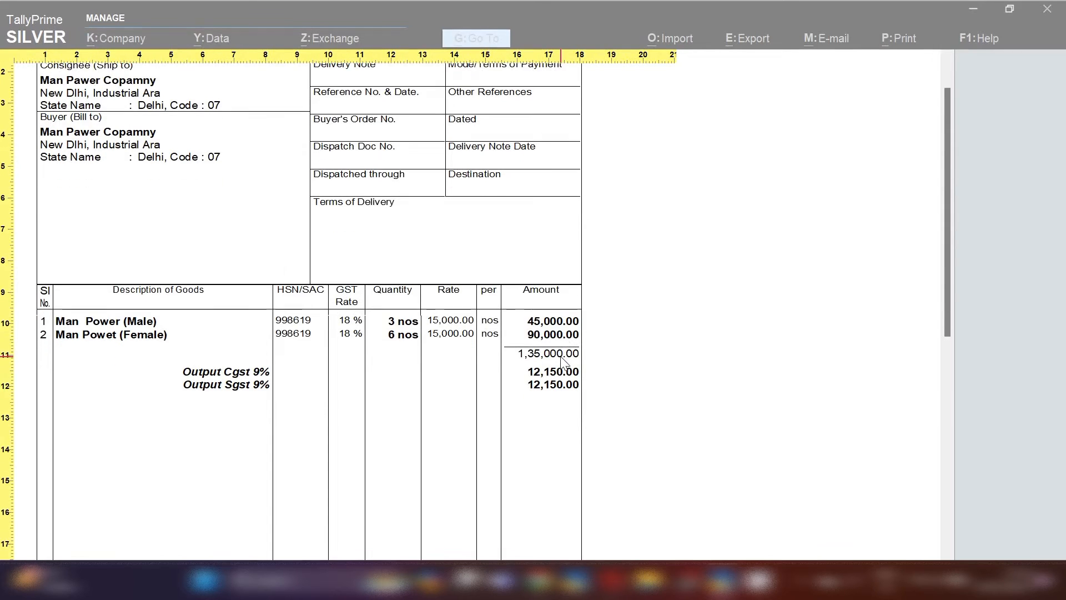
# Step: Check the invoice preview's totals and tax summary, then save the sales voucher without sending details for e-Way Bill generation
pyautogui.scroll(-5, 558, 366)
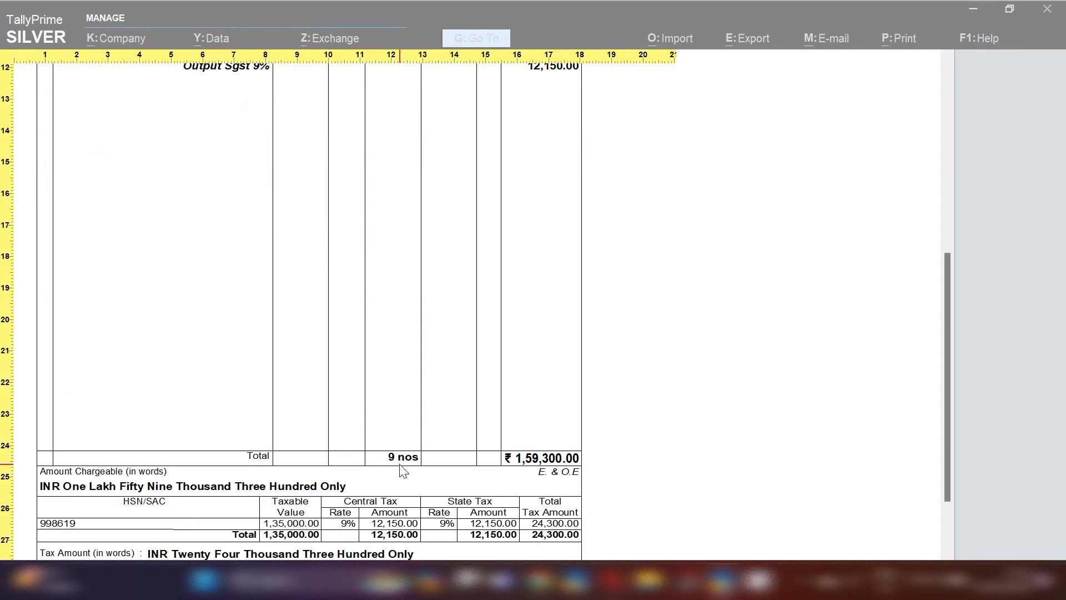
pyautogui.press('z')
pyautogui.press('Escape')
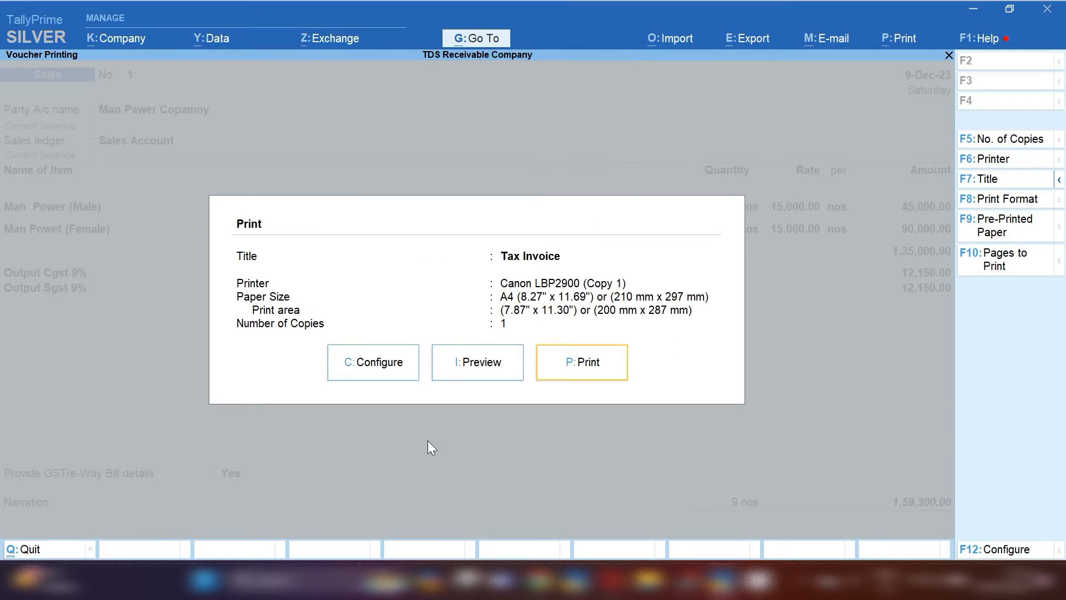
pyautogui.click(551, 378)
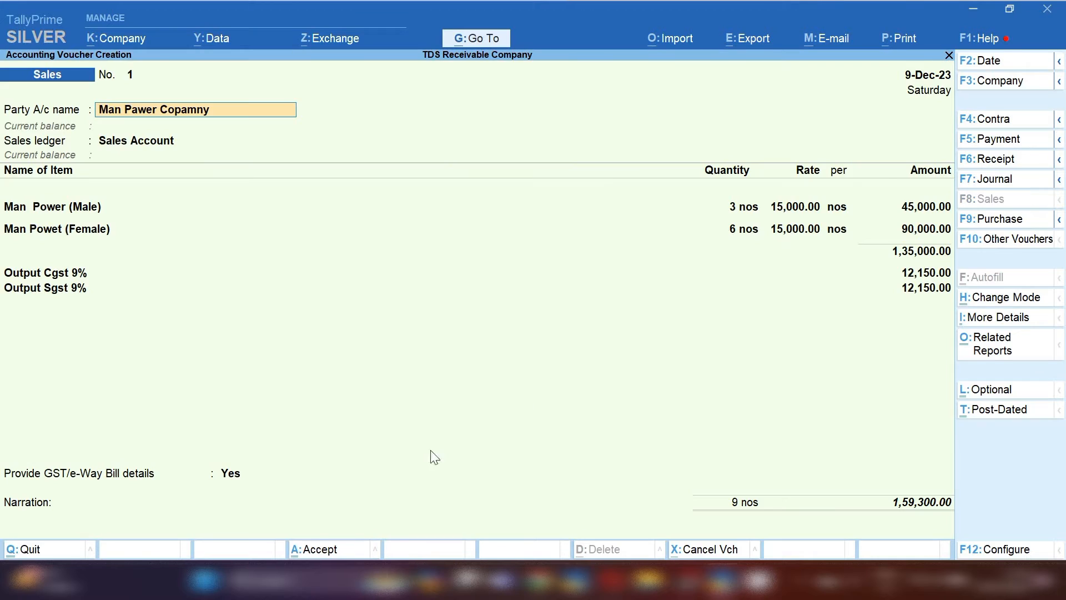
pyautogui.click(328, 551)
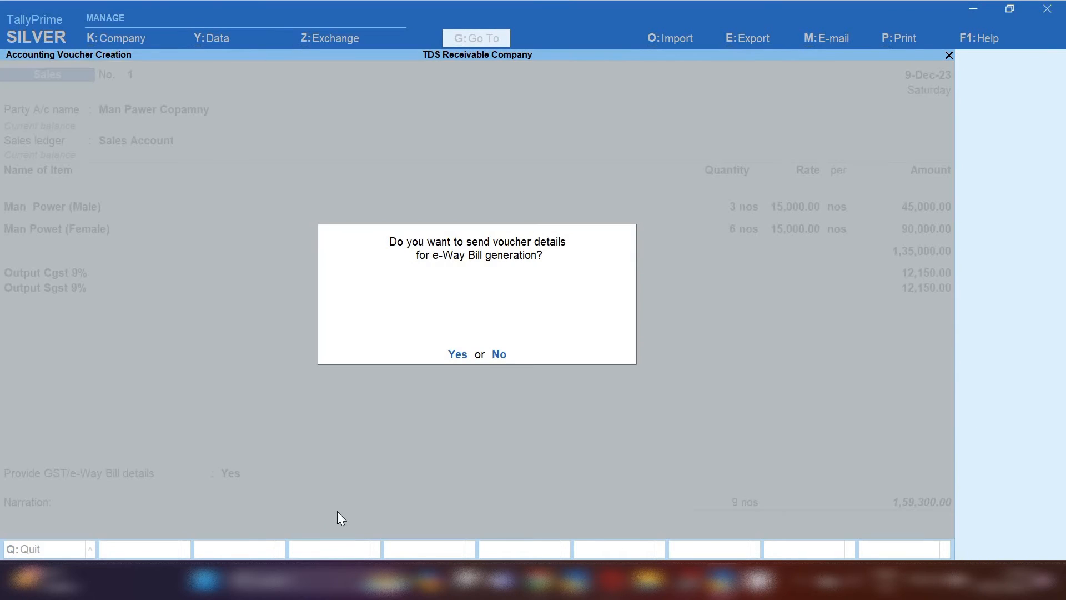
pyautogui.click(499, 357)
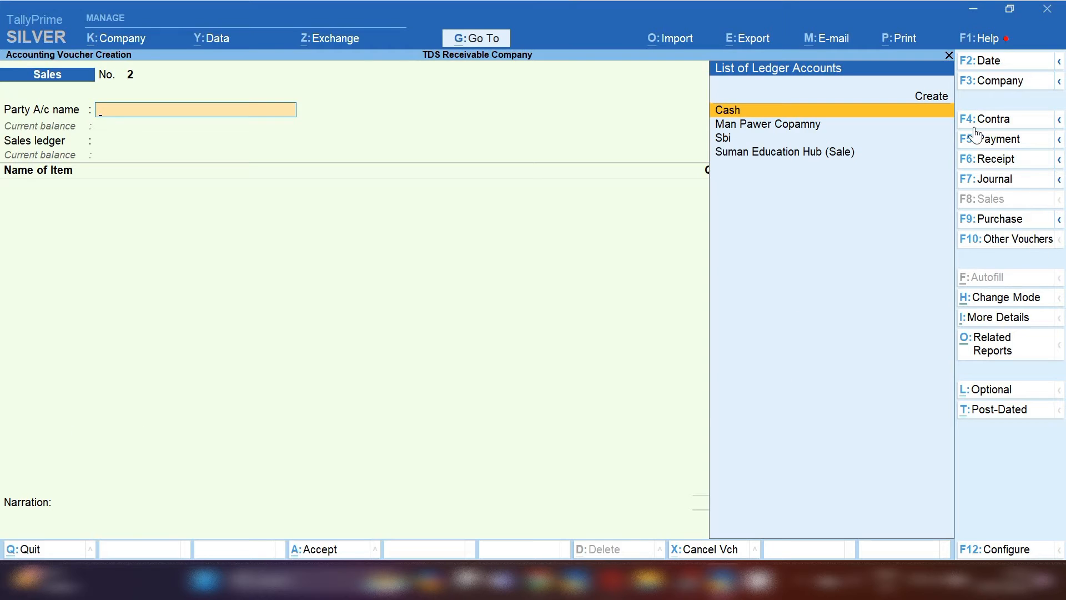
# Step: Switch the new sales voucher to Accounting Invoice mode and set its date to 10-12-2023
pyautogui.click(1022, 300)
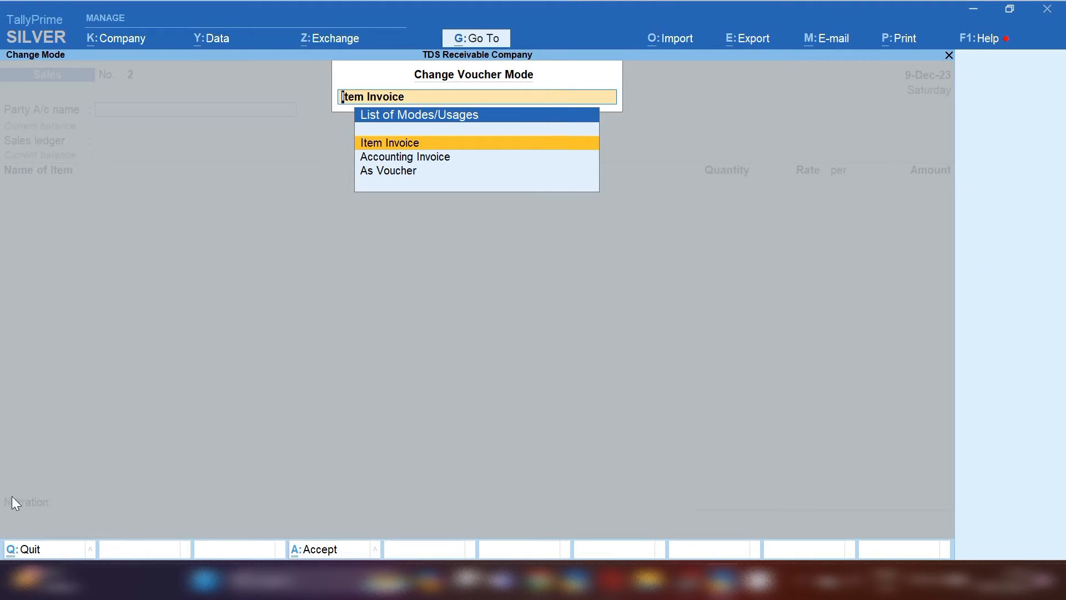
pyautogui.press('Down')
pyautogui.press('Return')
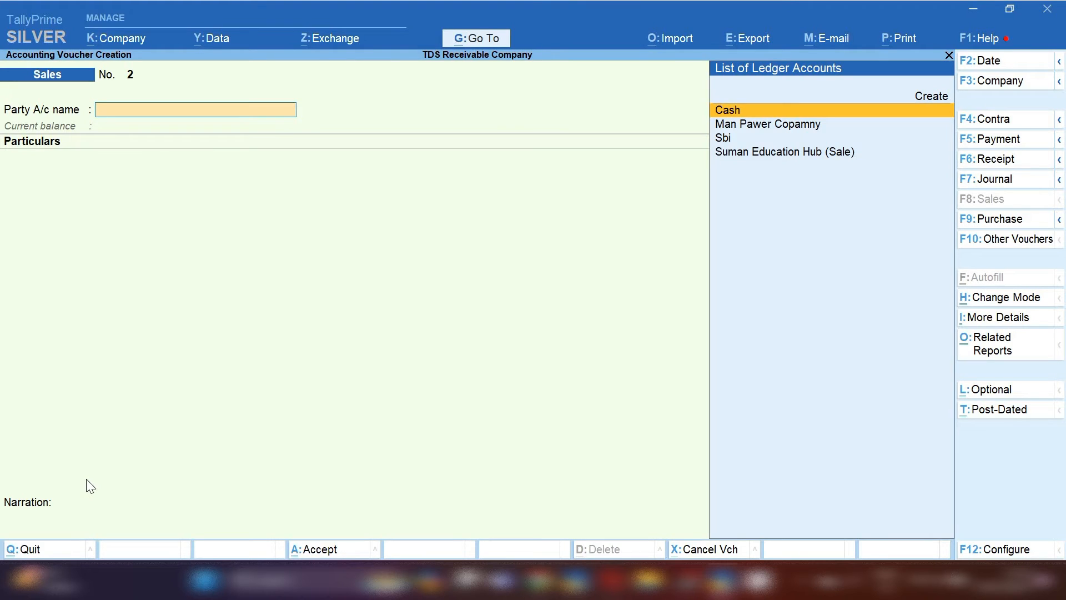
pyautogui.press('F2')
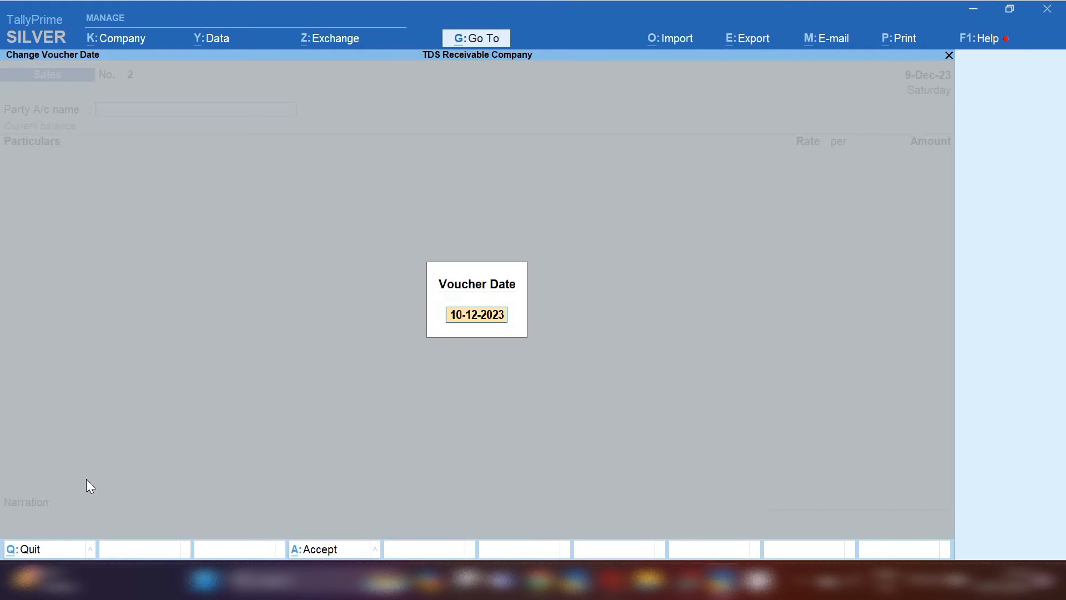
pyautogui.press('Return')
# Step: Select Man Pawer Copamny as the party, leaving dispatch details blank and accepting the existing buyer and consignee details
pyautogui.press('Down')
pyautogui.press('Return')
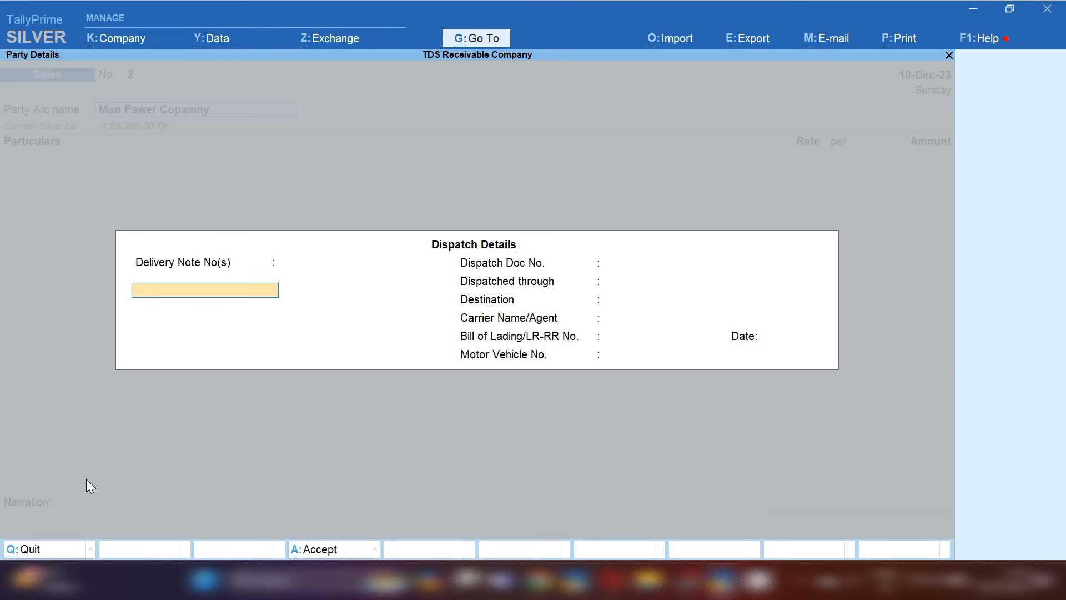
pyautogui.press('Return')
pyautogui.press('Return')
pyautogui.hotkey('ctrl', 'a')
pyautogui.press('Return')
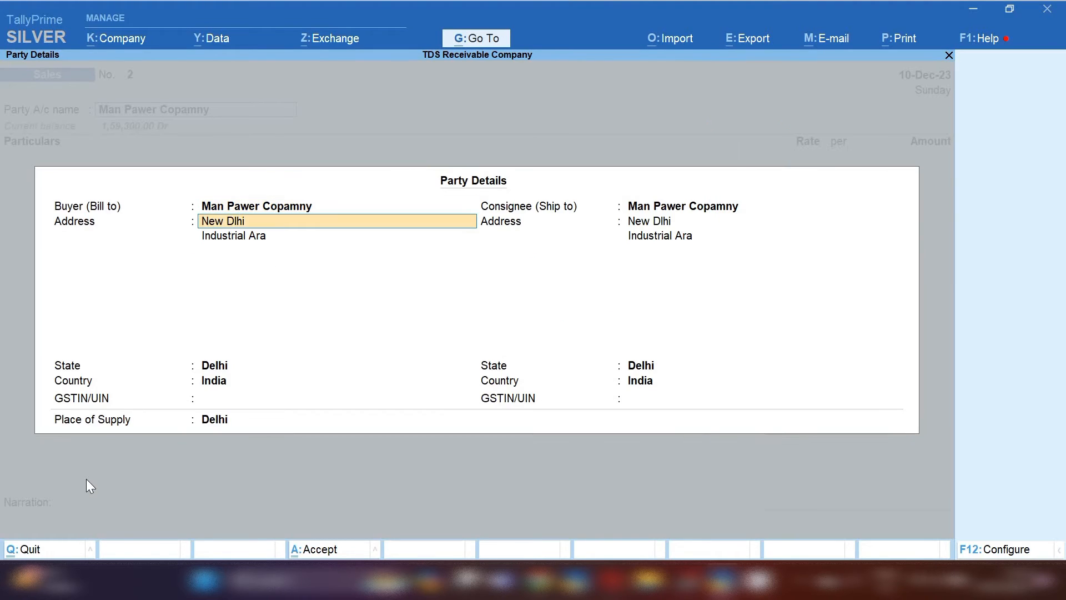
pyautogui.press('Return')
pyautogui.press('Return')
pyautogui.press('Return')
pyautogui.press('Return')
pyautogui.press('Return')
pyautogui.press('Return')
pyautogui.press('Return')
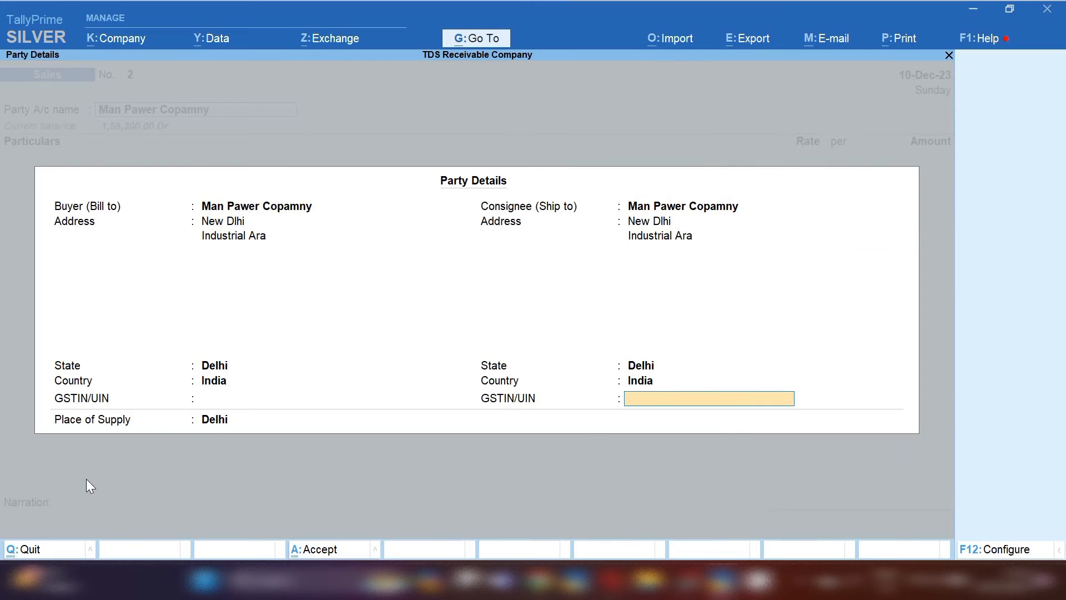
pyautogui.press('Return')
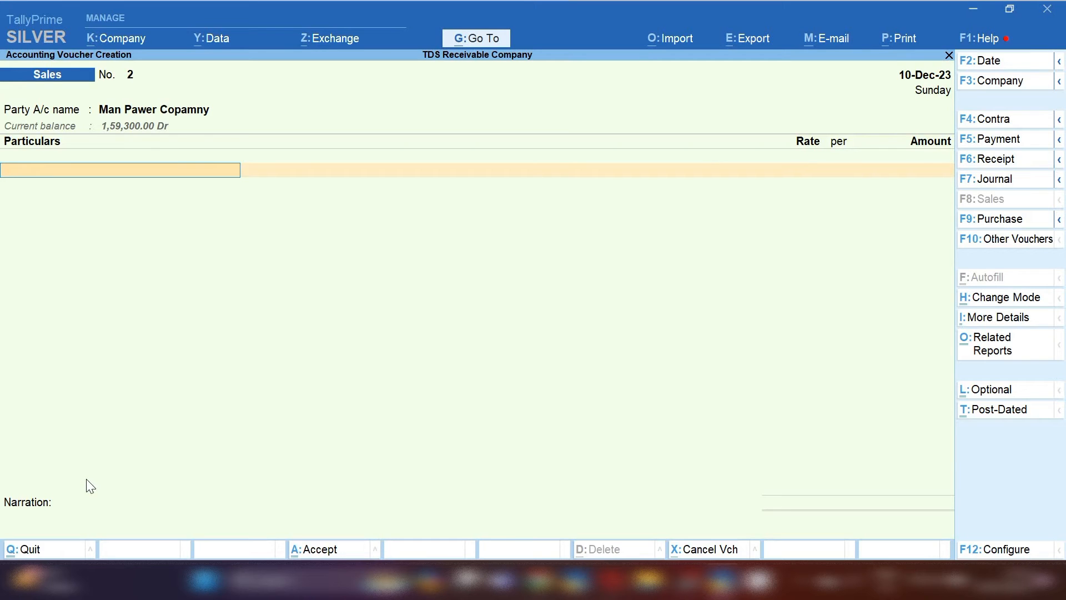
# Step: Create an income ledger from the voucher named Man Power Service, placed under Indirect Incomes
pyautogui.write('m')
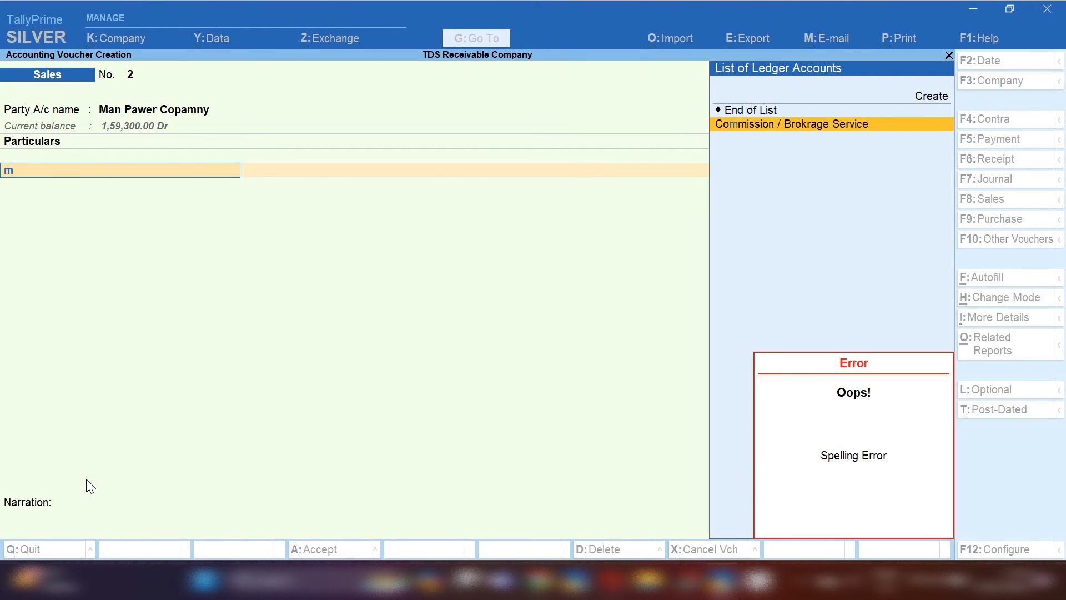
pyautogui.hotkey('alt', 'c')
pyautogui.write('Man P')
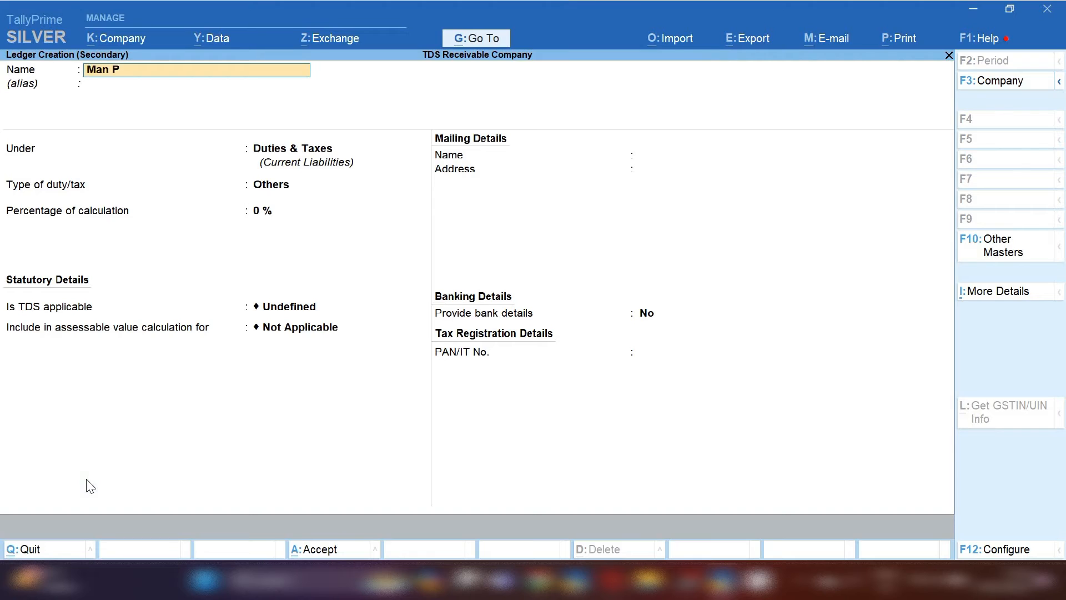
pyautogui.write('ower Service')
pyautogui.press('Return')
pyautogui.press('Return')
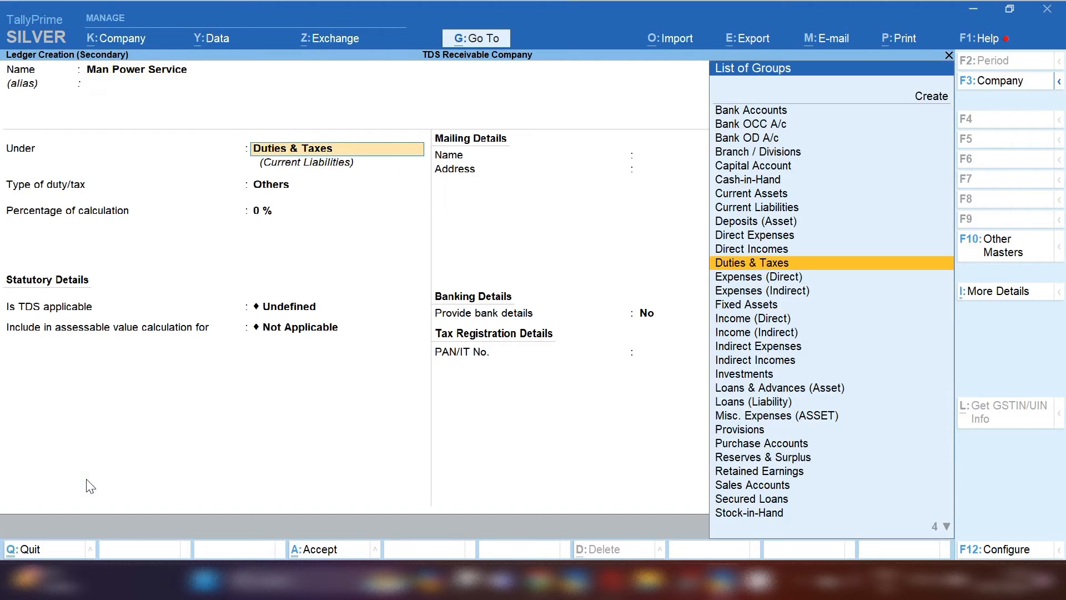
pyautogui.write('Ind')
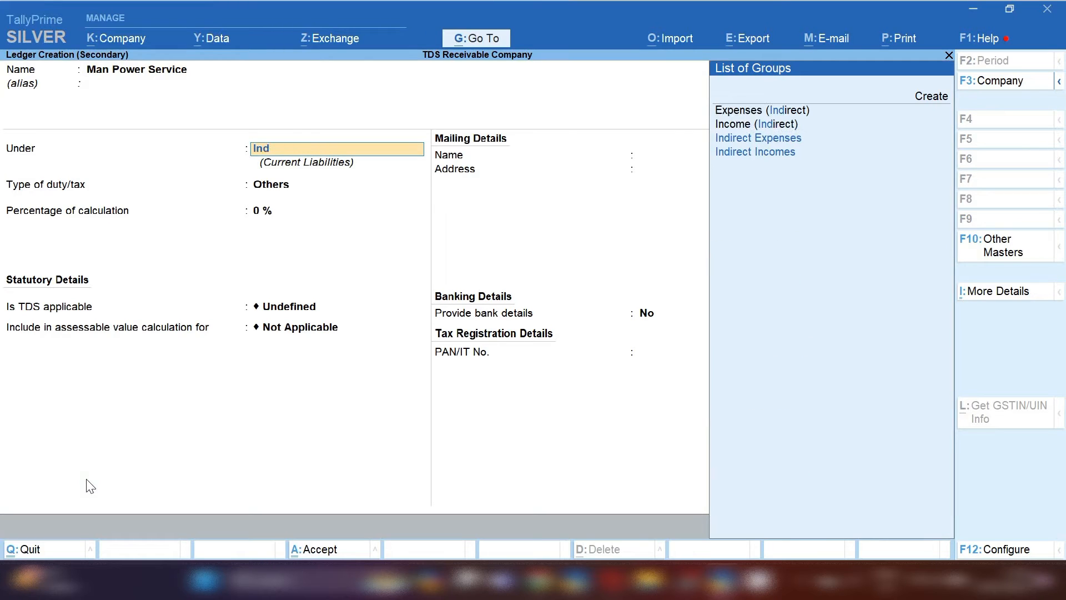
pyautogui.press('Down')
pyautogui.press('Return')
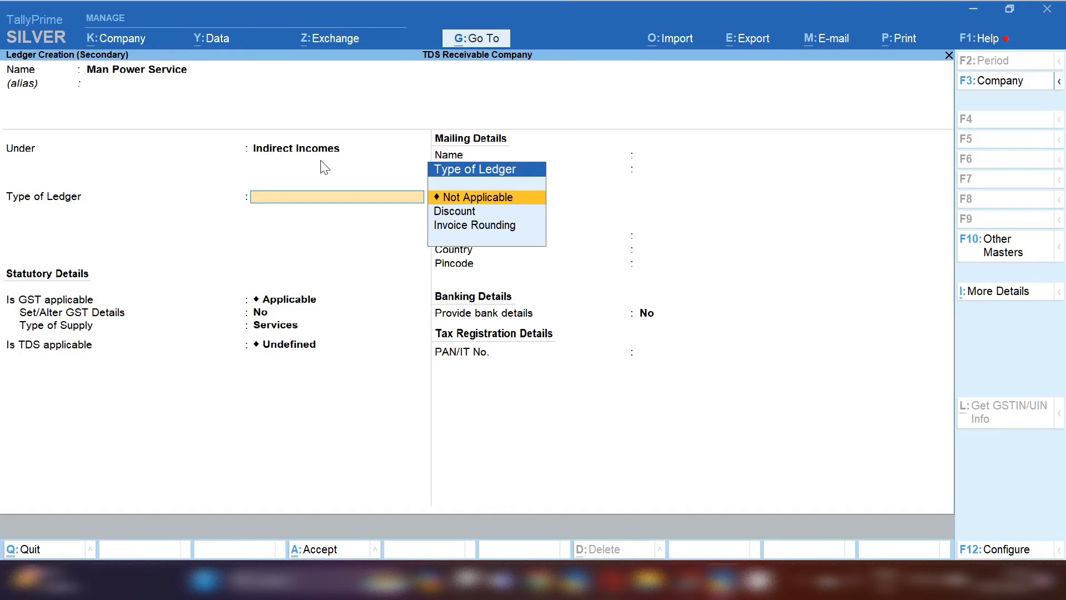
# Step: Keep GST applicable for the Man Power Service ledger, enable its GST details and enter HSN/SAC 998619
pyautogui.press('Return')
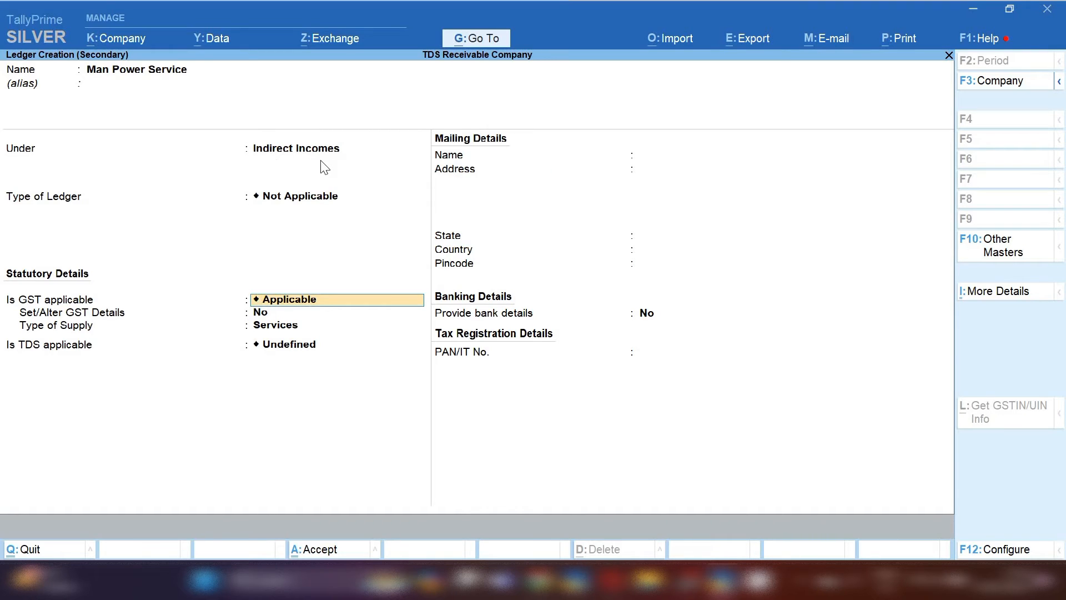
pyautogui.press('Return')
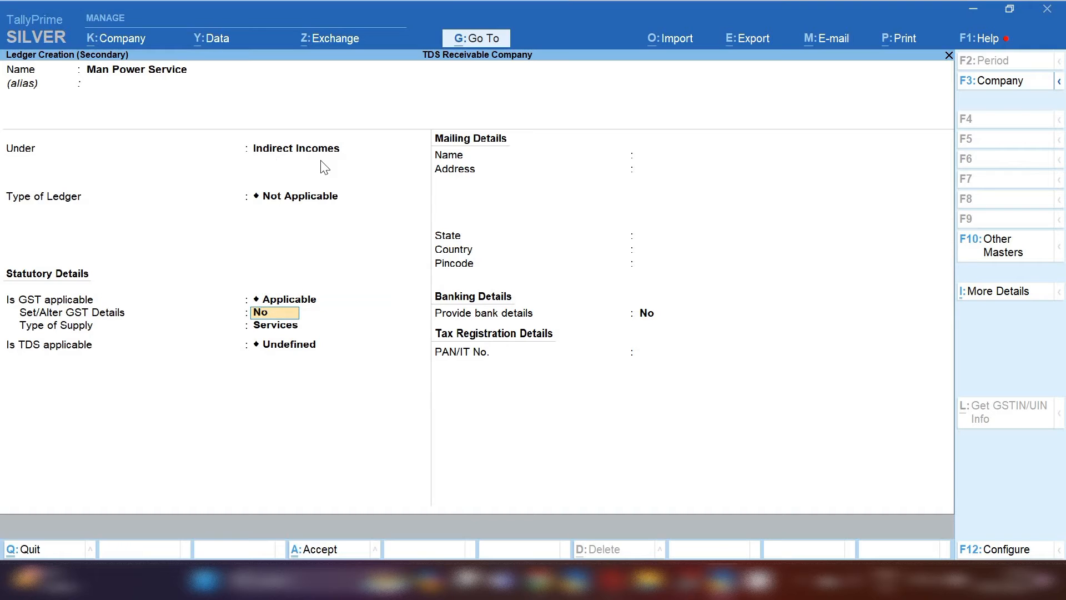
pyautogui.write('y')
pyautogui.press('Return')
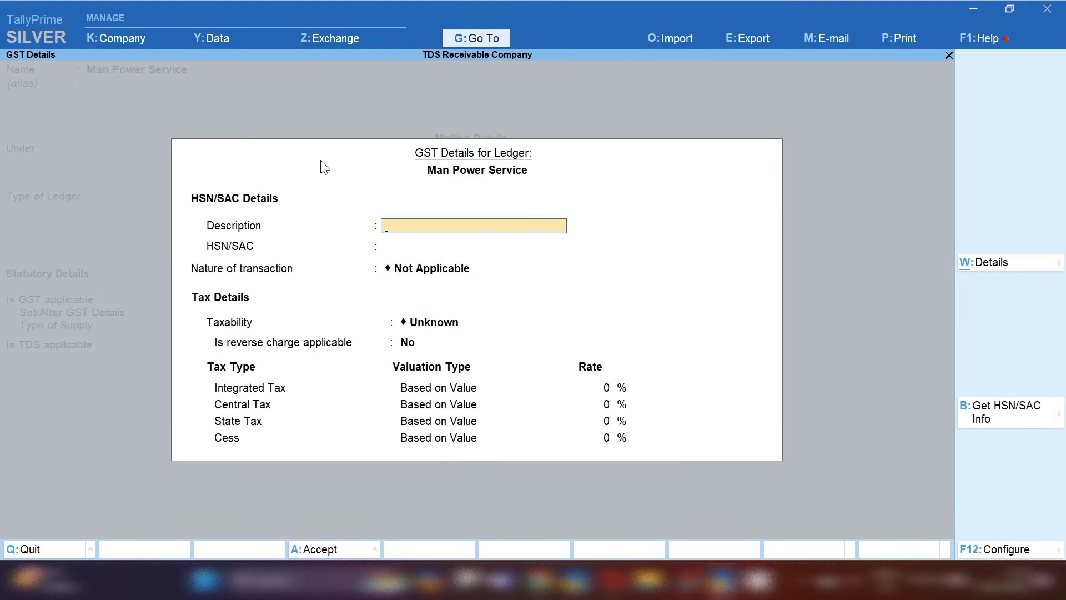
pyautogui.press('Return')
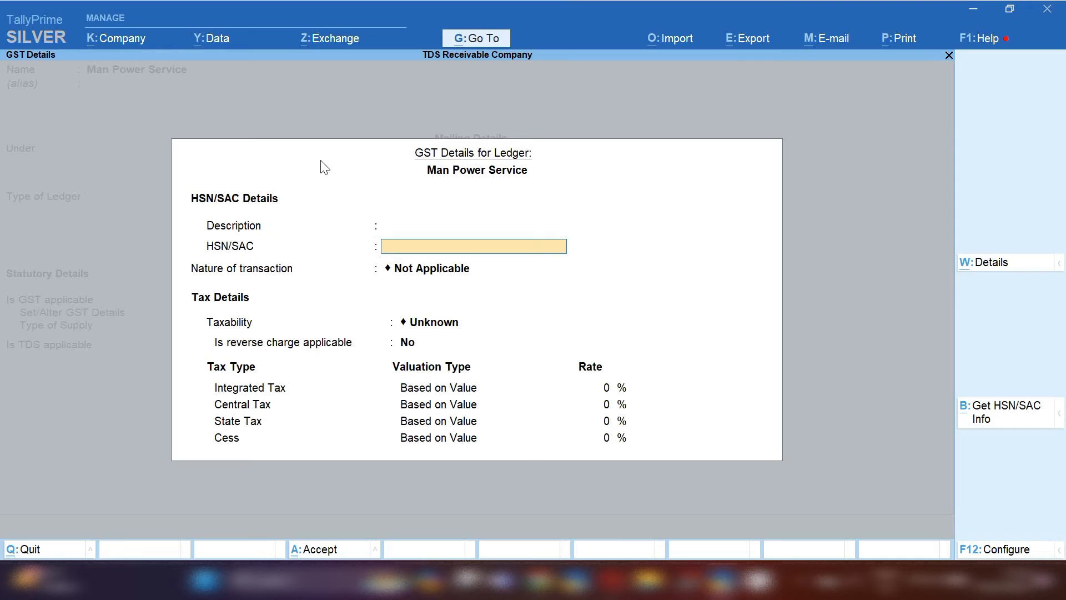
pyautogui.write('998619')
pyautogui.press('Return')
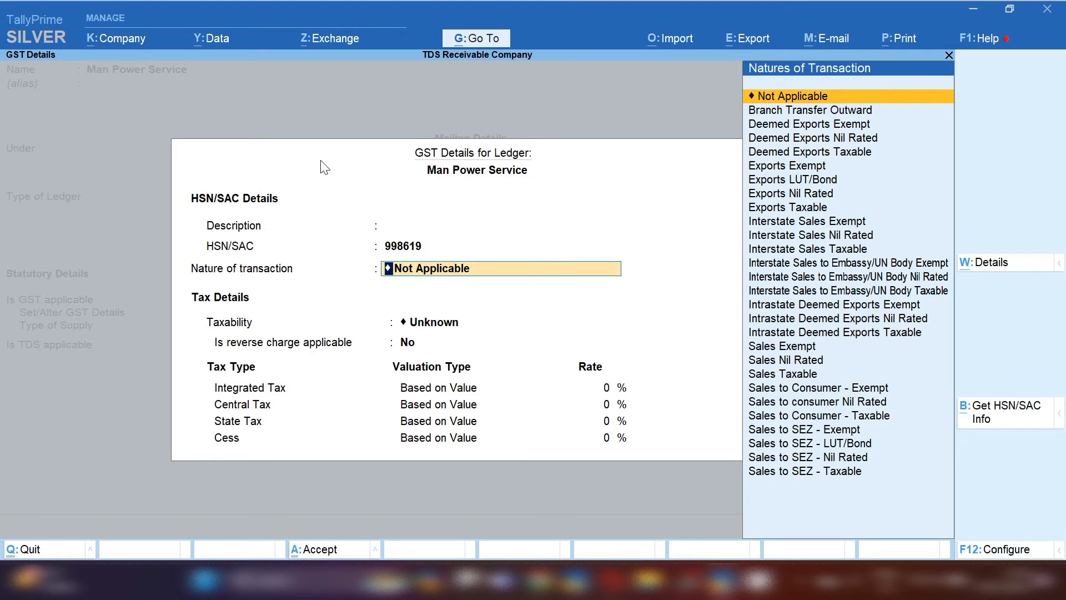
# Step: Set the nature of transaction in the ledger's GST details to Sales Taxable
pyautogui.press('Down')
pyautogui.press('Down')
pyautogui.press('Down')
pyautogui.press('Down')
pyautogui.press('Down')
pyautogui.press('Down')
pyautogui.press('Down')
pyautogui.press('Down')
pyautogui.press('Down')
pyautogui.press('Down')
pyautogui.press('Down')
pyautogui.press('Down')
pyautogui.press('Down')
pyautogui.press('Down')
pyautogui.press('Down')
pyautogui.press('Down')
pyautogui.press('Down')
pyautogui.press('Down')
pyautogui.press('Down')
pyautogui.press('Down')
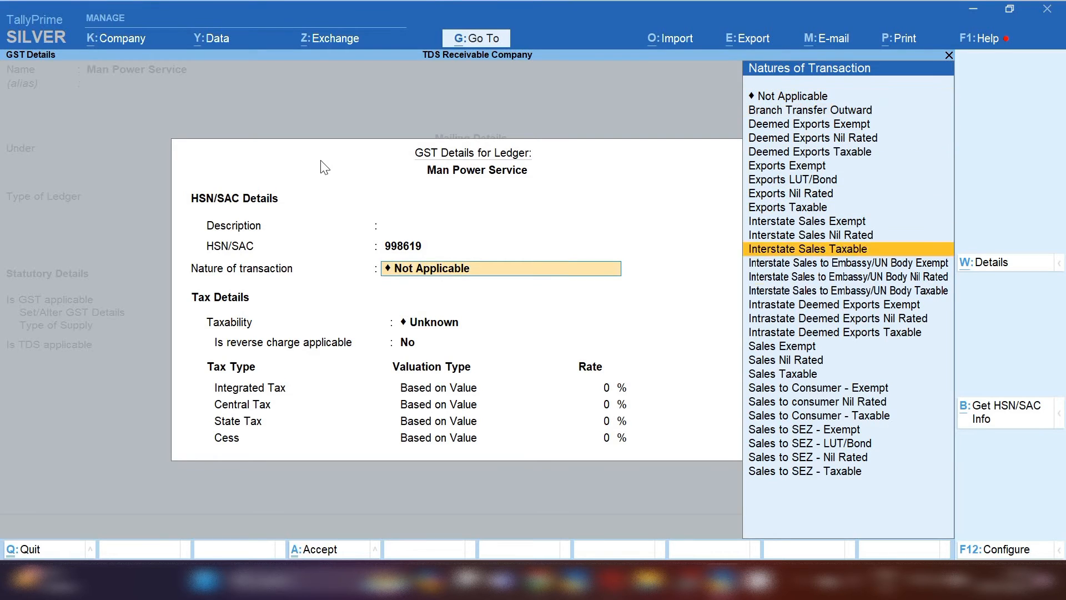
pyautogui.press('Return')
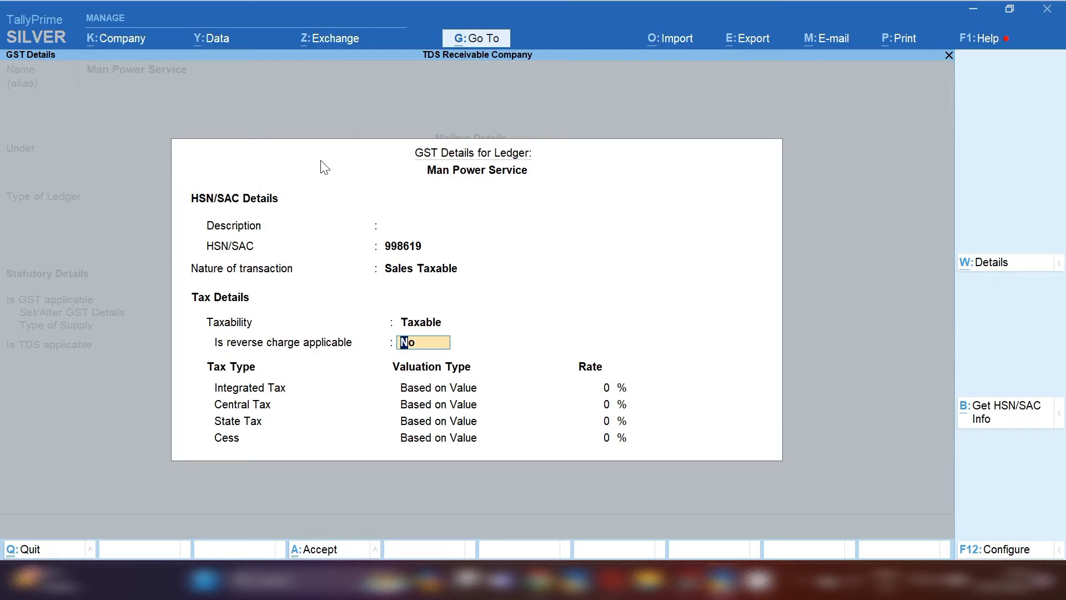
# Step: Leave reverse charge at No and set the integrated tax rate to 18% in the ledger's GST details
pyautogui.press('Return')
pyautogui.write('18')
pyautogui.press('Return')
pyautogui.press('Return')
pyautogui.press('Return')
pyautogui.press('Return')
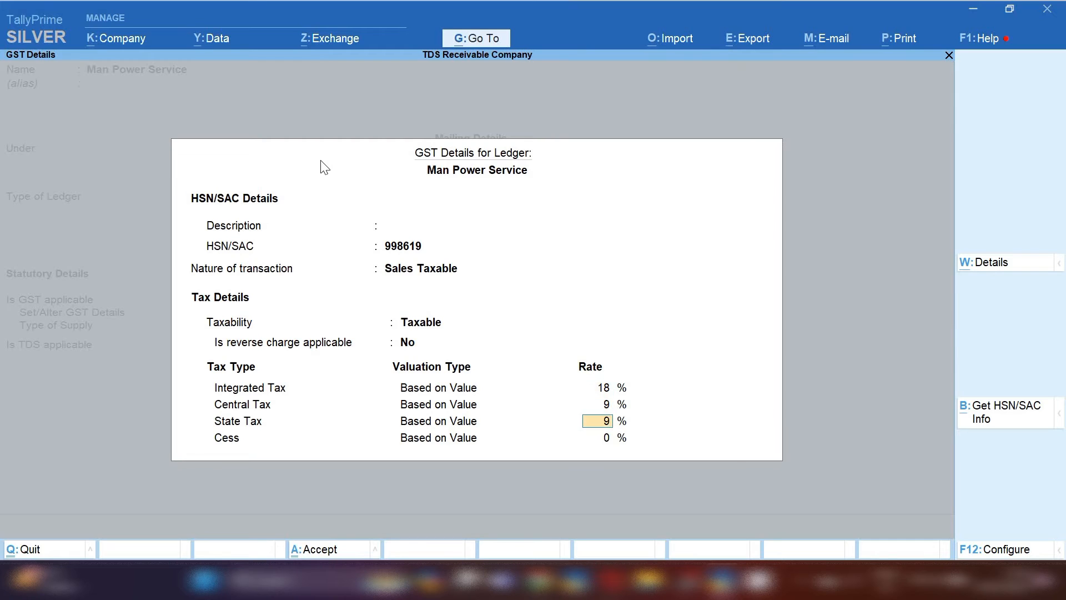
pyautogui.press('Return')
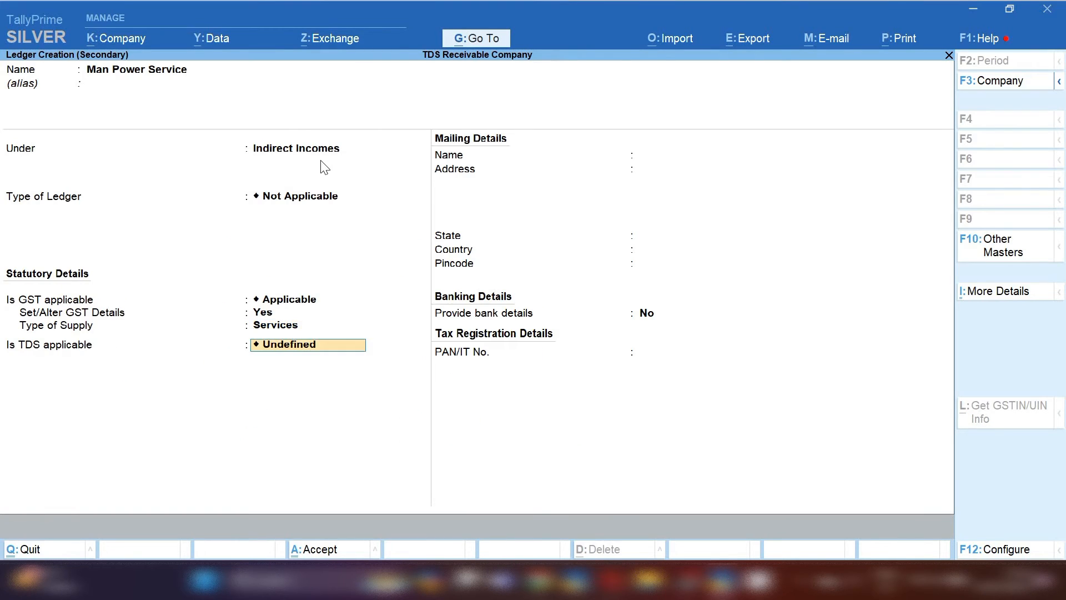
# Step: Leave TDS applicability undefined and save the Man Power Service ledger into the voucher
pyautogui.press('Return')
pyautogui.press('Return')
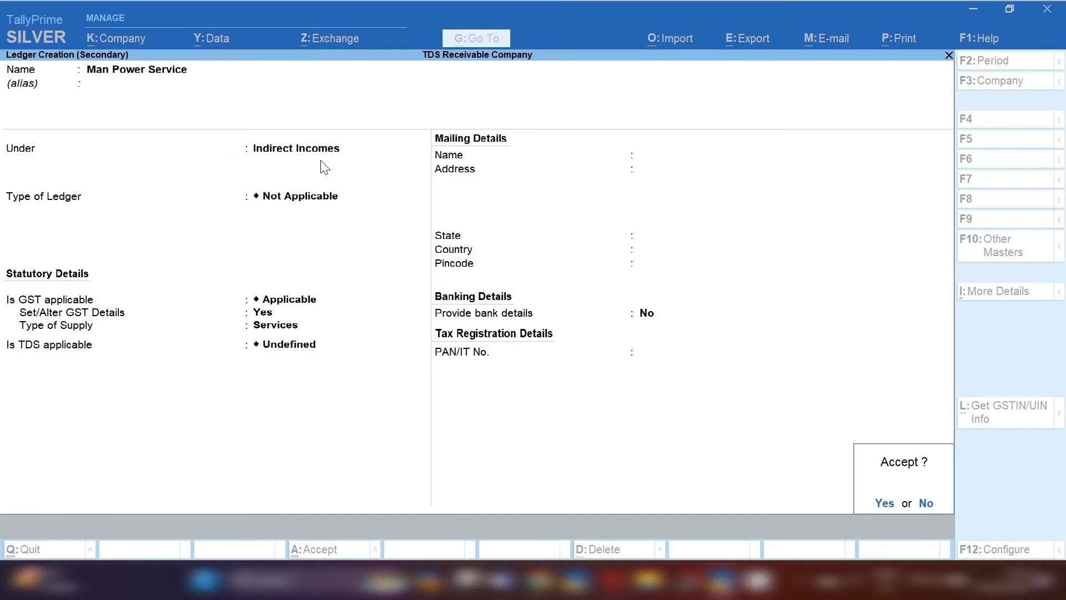
pyautogui.press('Return')
pyautogui.press('Return')
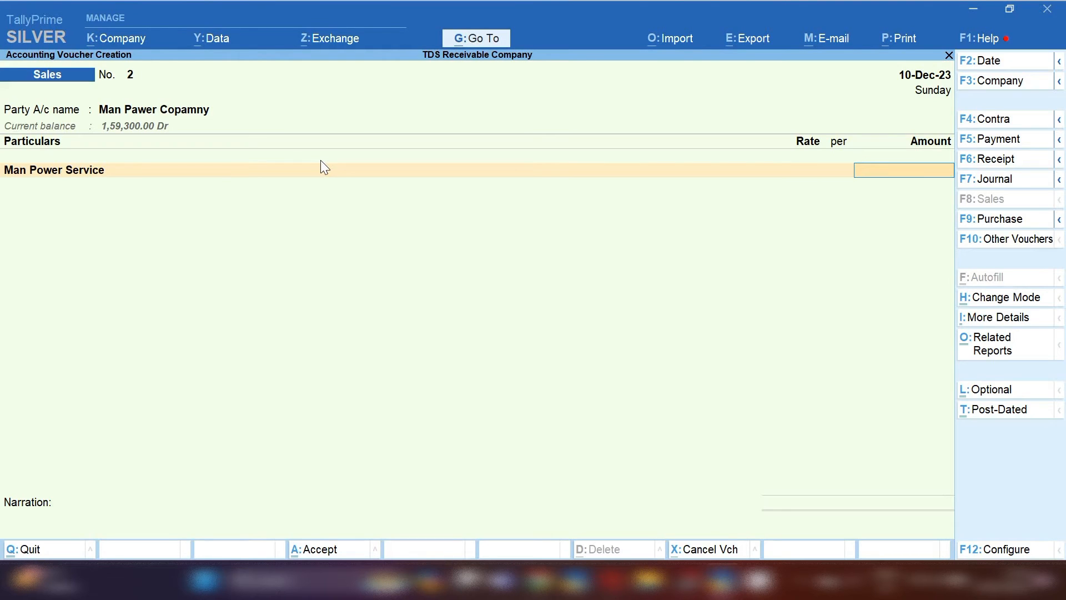
# Step: Set the Man Power Service line's amount to 50000 and add the description Man Powr Male 5
pyautogui.write('50000')
pyautogui.press('Return')
pyautogui.press('BackSpace')
pyautogui.press('BackSpace')
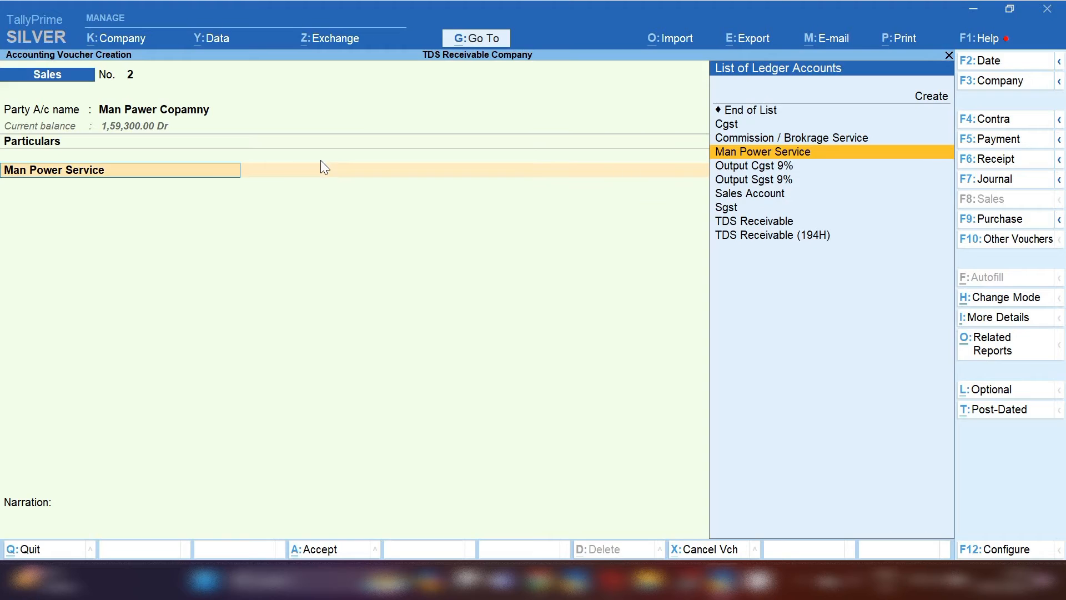
pyautogui.press('Return')
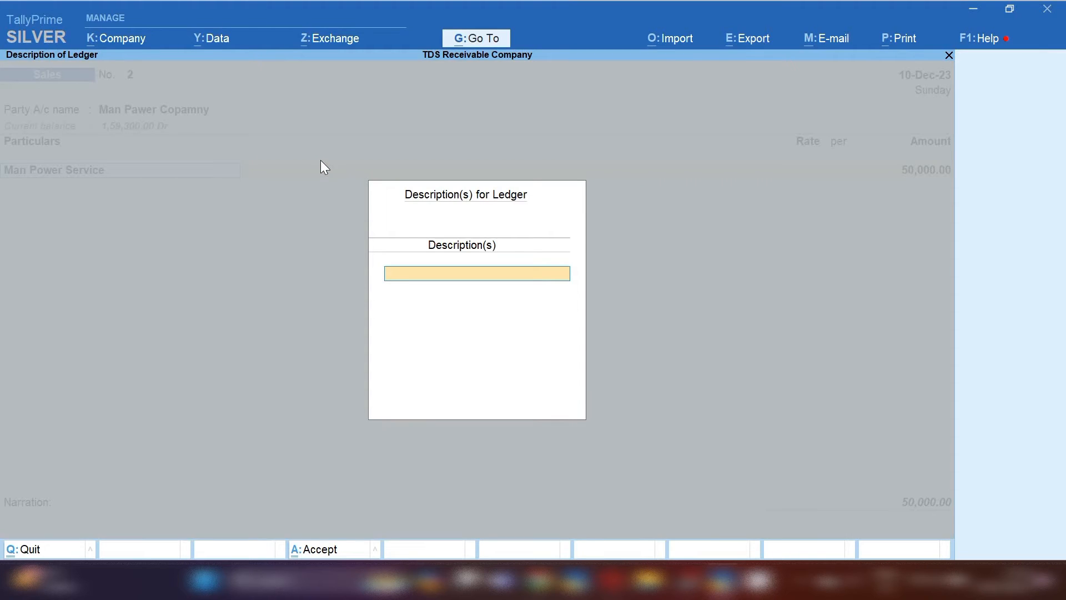
pyautogui.write('Man Powr Male 5')
pyautogui.press('Return')
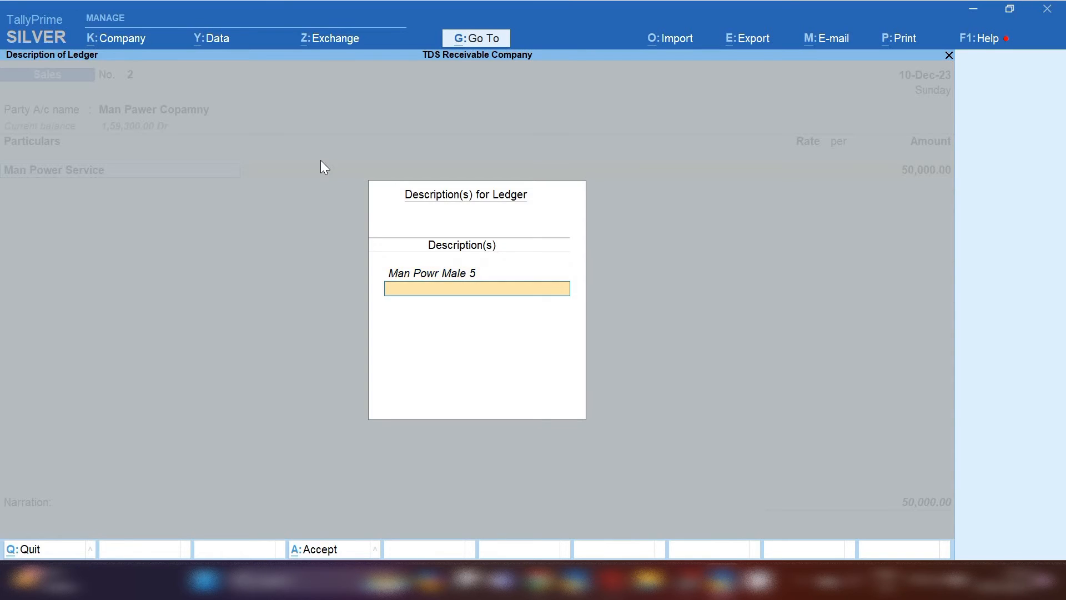
pyautogui.press('Return')
pyautogui.press('Return')
pyautogui.press('Return')
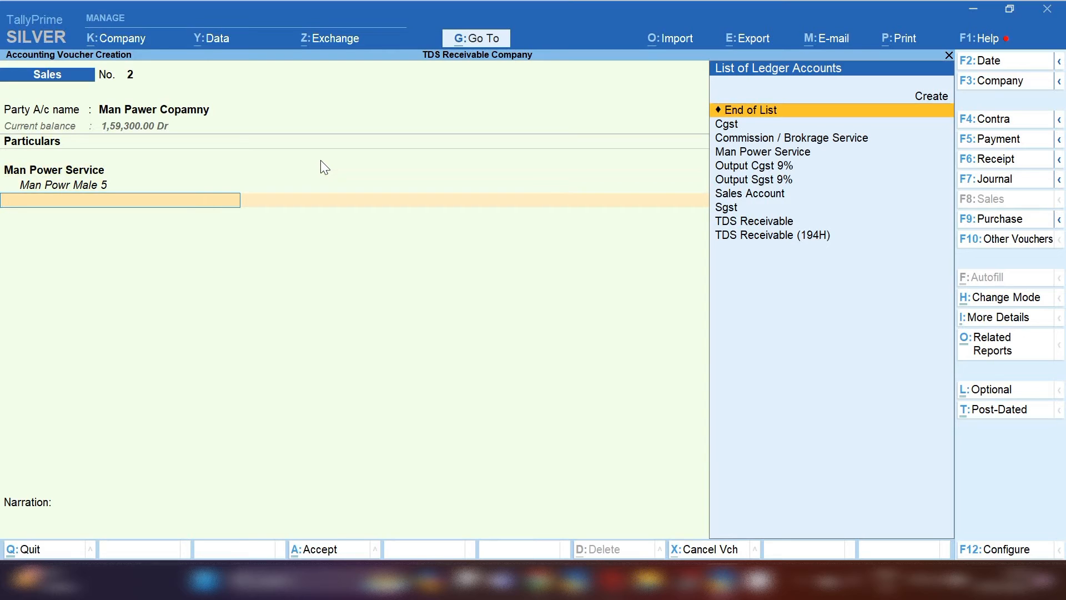
# Step: Add the Output Cgst 9% ledger below the service line with its calculated tax amount
pyautogui.press('Down')
pyautogui.press('Down')
pyautogui.press('Down')
pyautogui.press('Down')
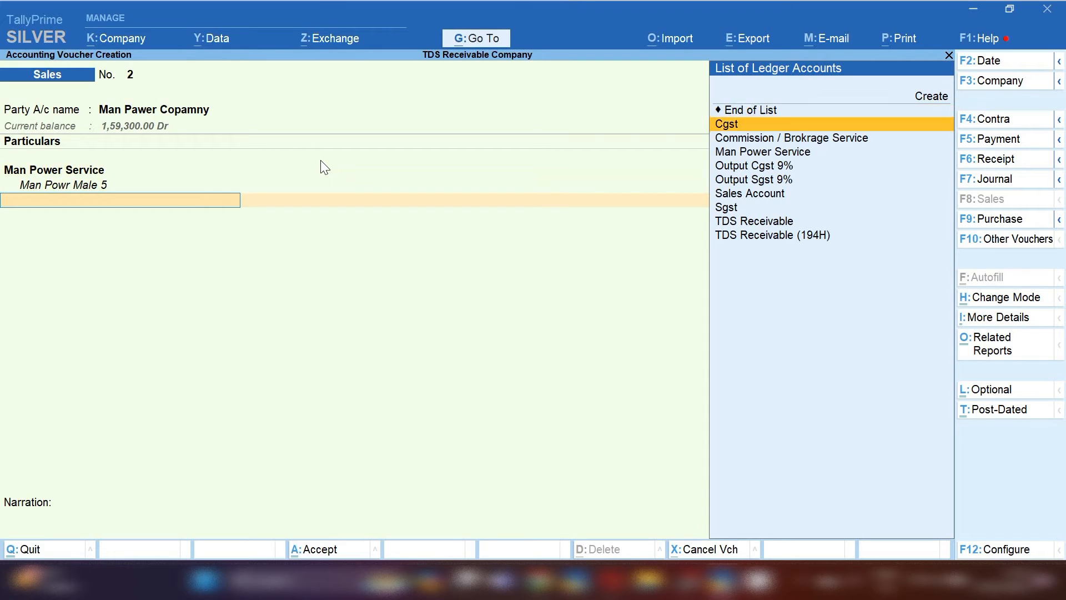
pyautogui.press('Return')
pyautogui.press('Return')
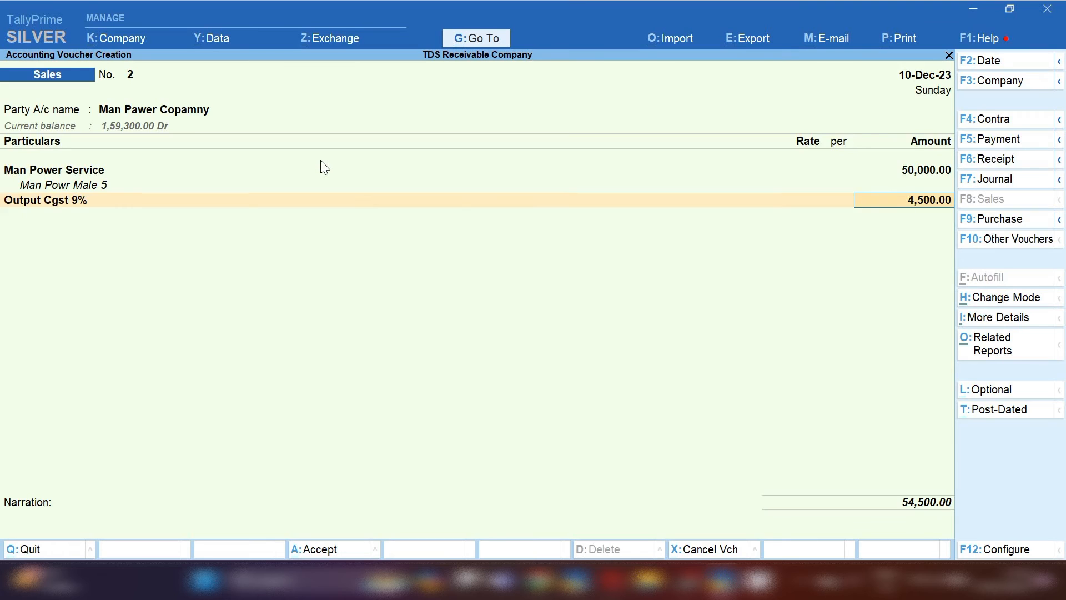
pyautogui.press('Return')
# Step: Add the Output Sgst 9% ledger with its calculated tax amount and save the sales voucher
pyautogui.write('9')
pyautogui.press('Down')
pyautogui.press('Down')
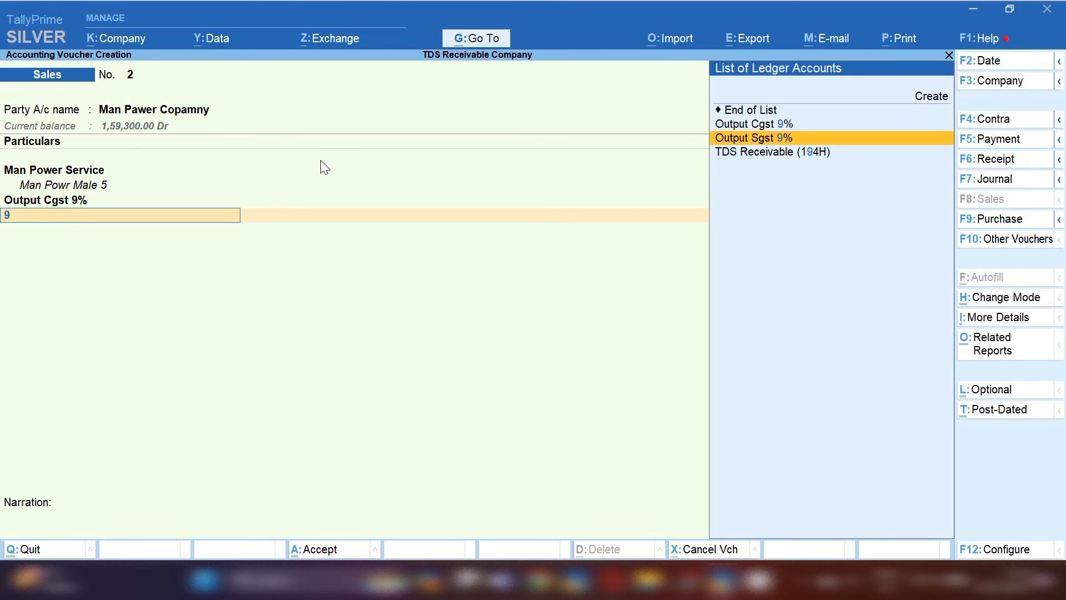
pyautogui.press('Return')
pyautogui.press('Return')
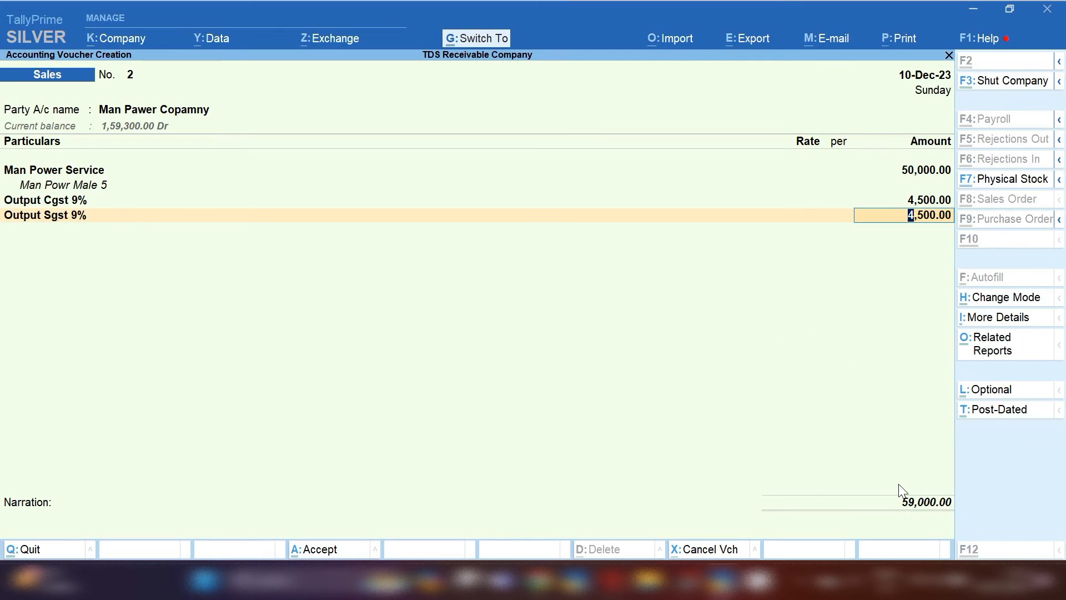
pyautogui.hotkey('ctrl', 'a')
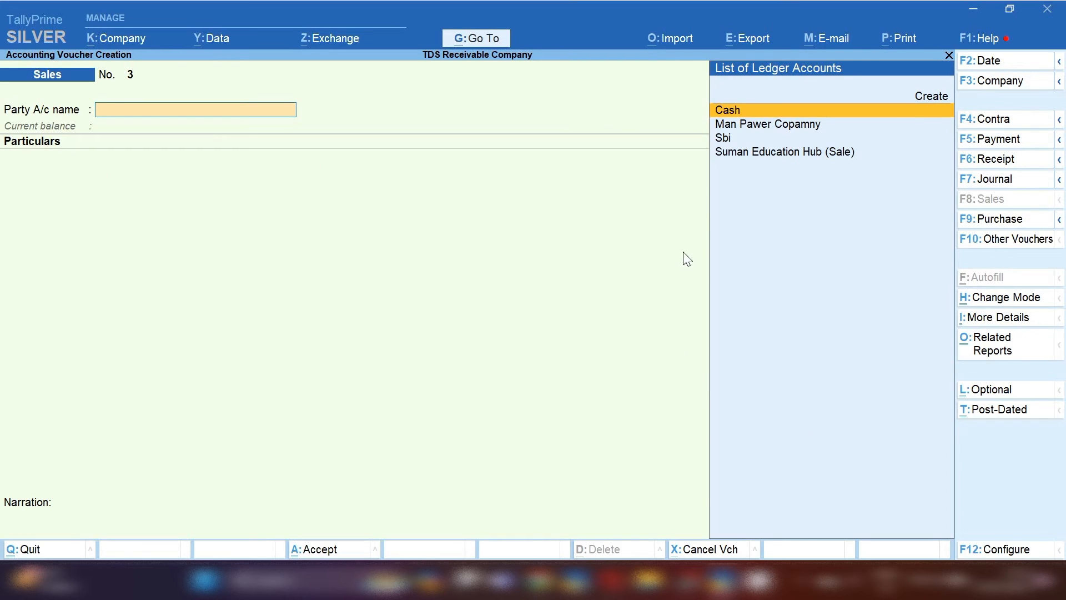
# Step: Open the ledger vouchers report for Man Pawer Copamny
pyautogui.click(477, 39)
pyautogui.press('Down')
pyautogui.press('Down')
pyautogui.press('Down')
pyautogui.press('Down')
pyautogui.press('Down')
pyautogui.press('Down')
pyautogui.press('Down')
pyautogui.press('Down')
pyautogui.press('Down')
pyautogui.press('Down')
pyautogui.press('Down')
pyautogui.press('Down')
pyautogui.press('Down')
pyautogui.press('Down')
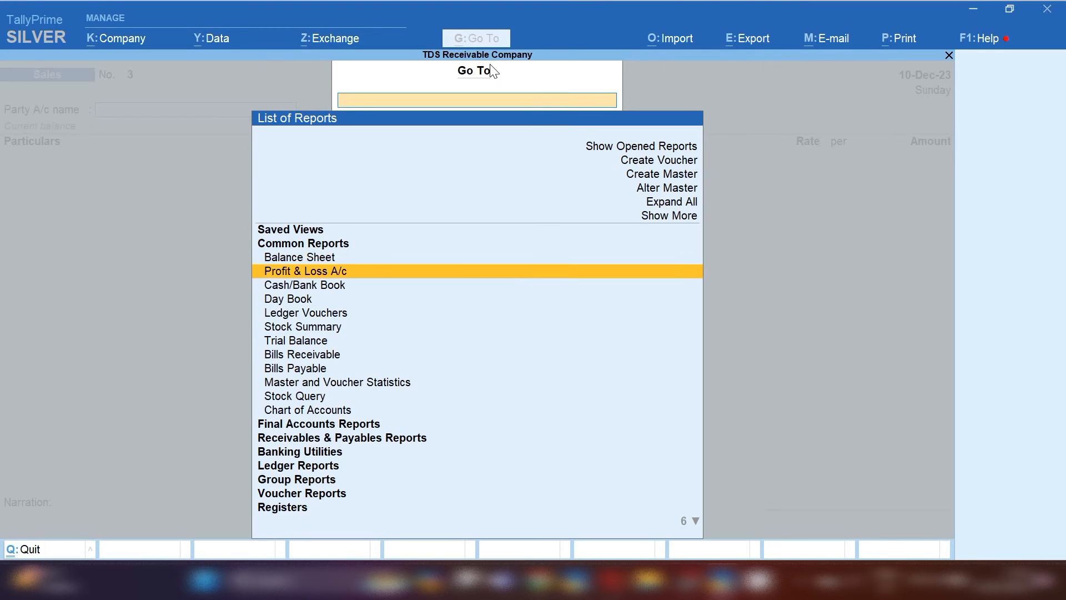
pyautogui.press('Down')
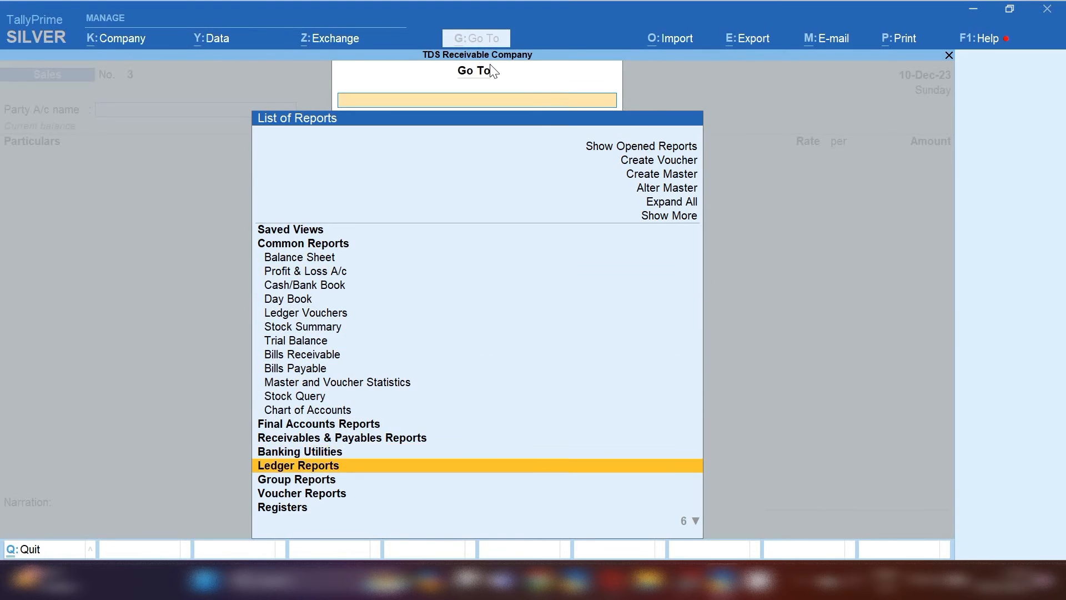
pyautogui.press('Return')
pyautogui.press('Return')
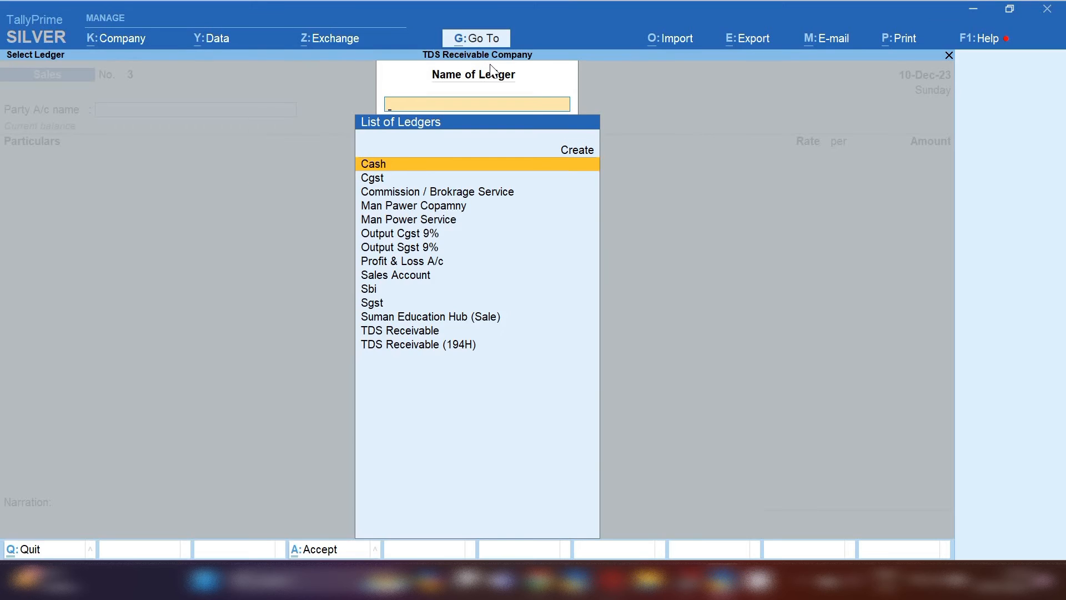
pyautogui.write('An')
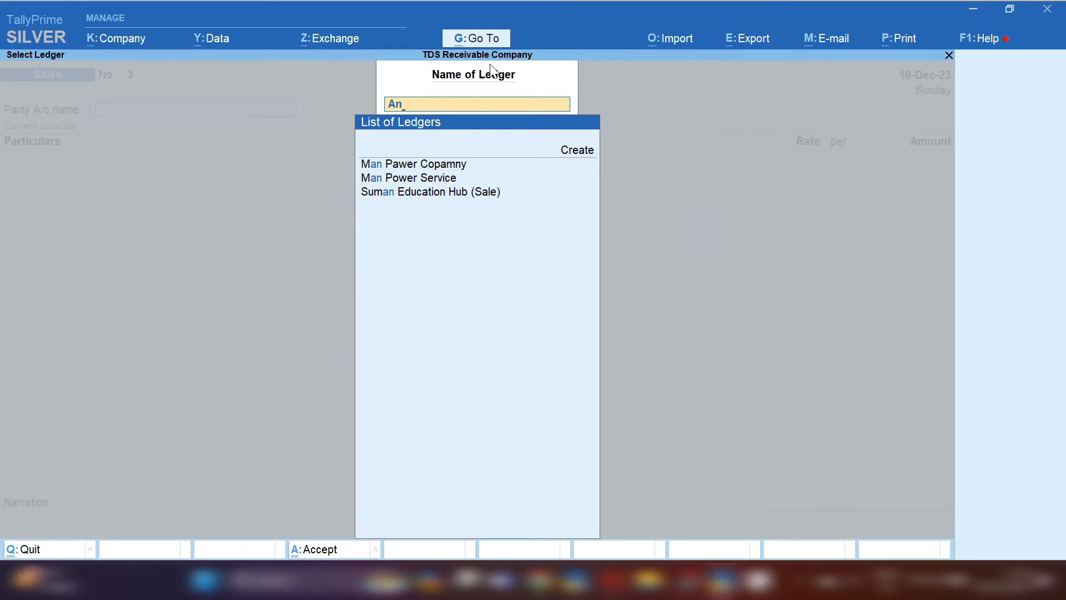
pyautogui.press('Down')
pyautogui.press('Return')
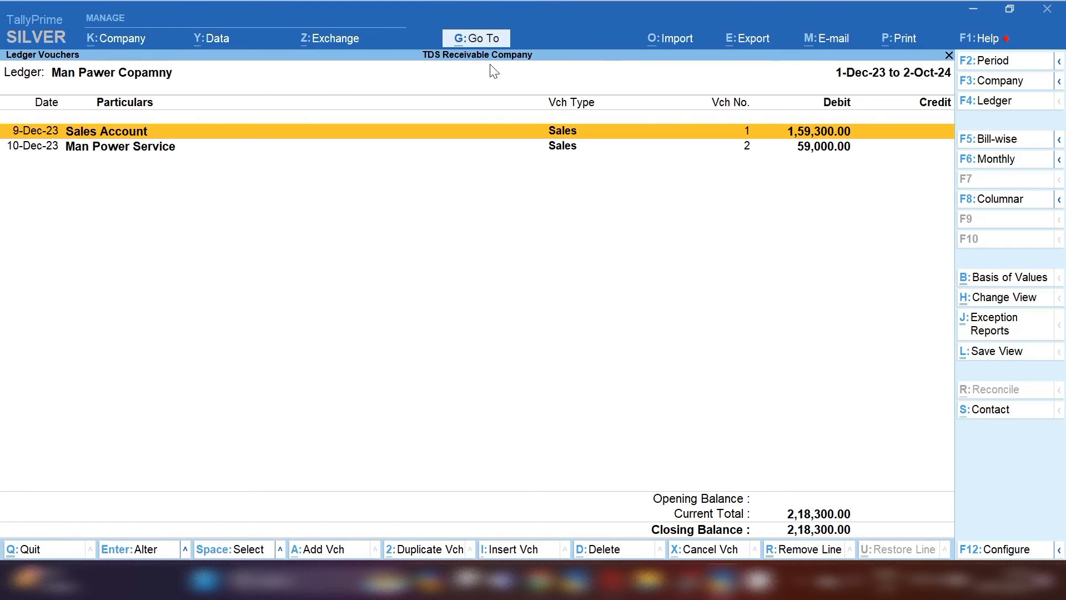
# Step: Review the party's two sales entries and open the 9-Dec-23 sales voucher to examine its items and taxes
pyautogui.press('Down')
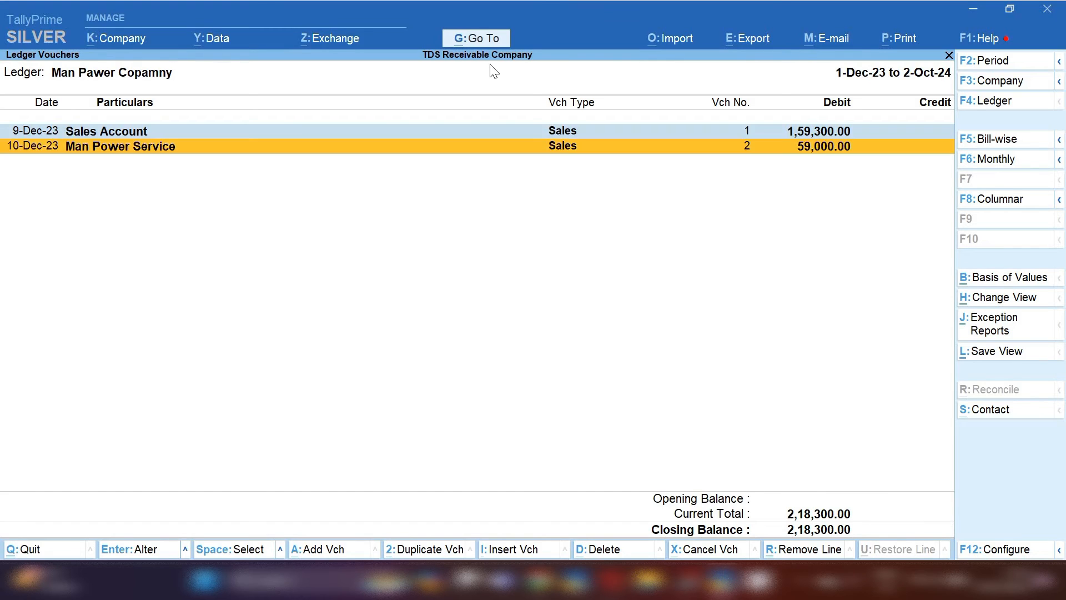
pyautogui.press('Up')
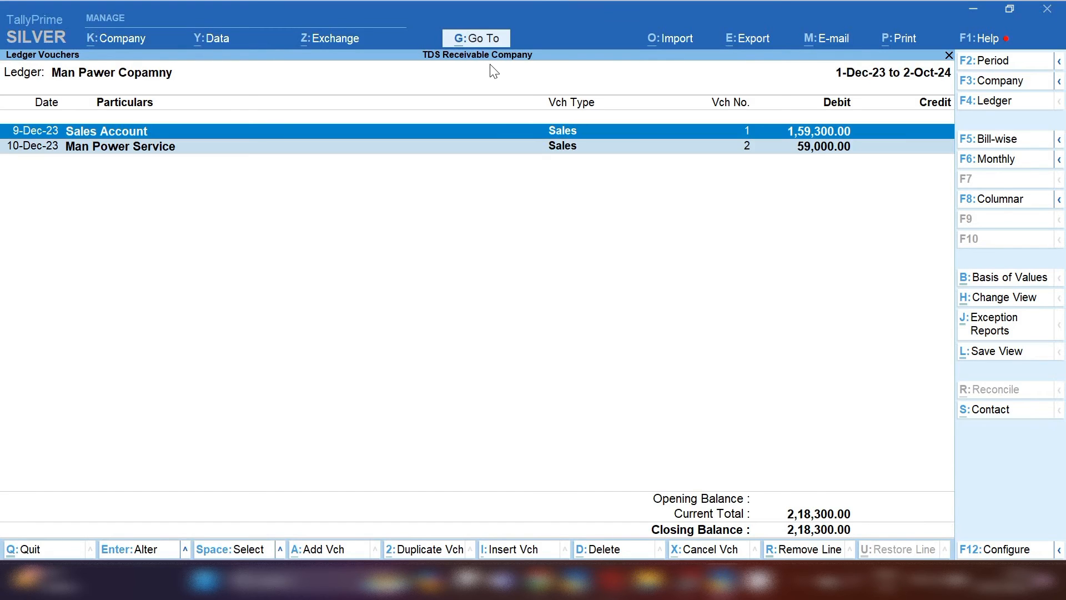
pyautogui.press('Down')
pyautogui.press('Up')
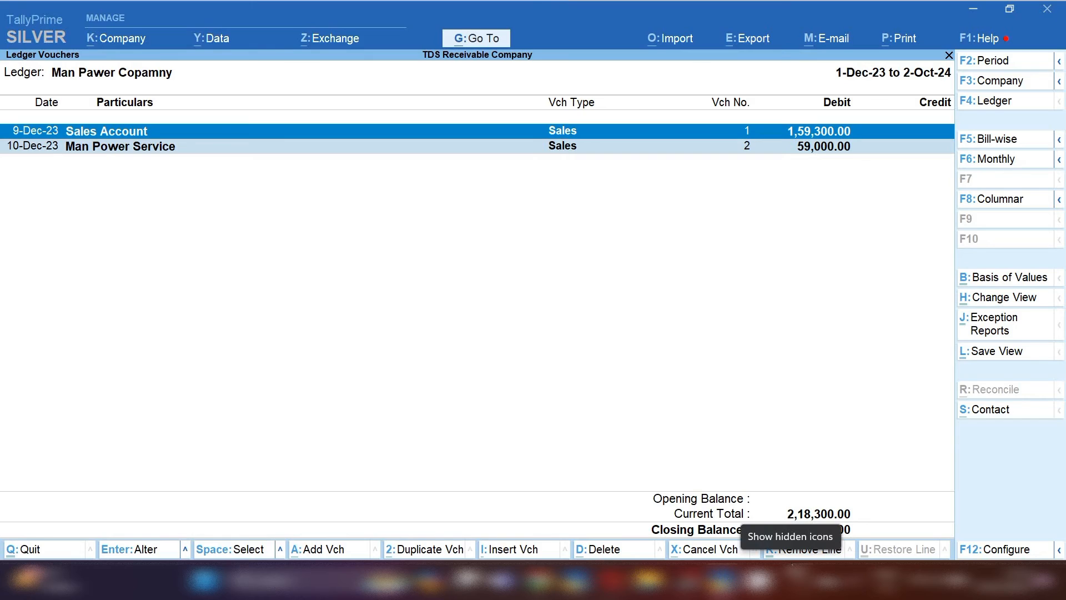
pyautogui.press('space')
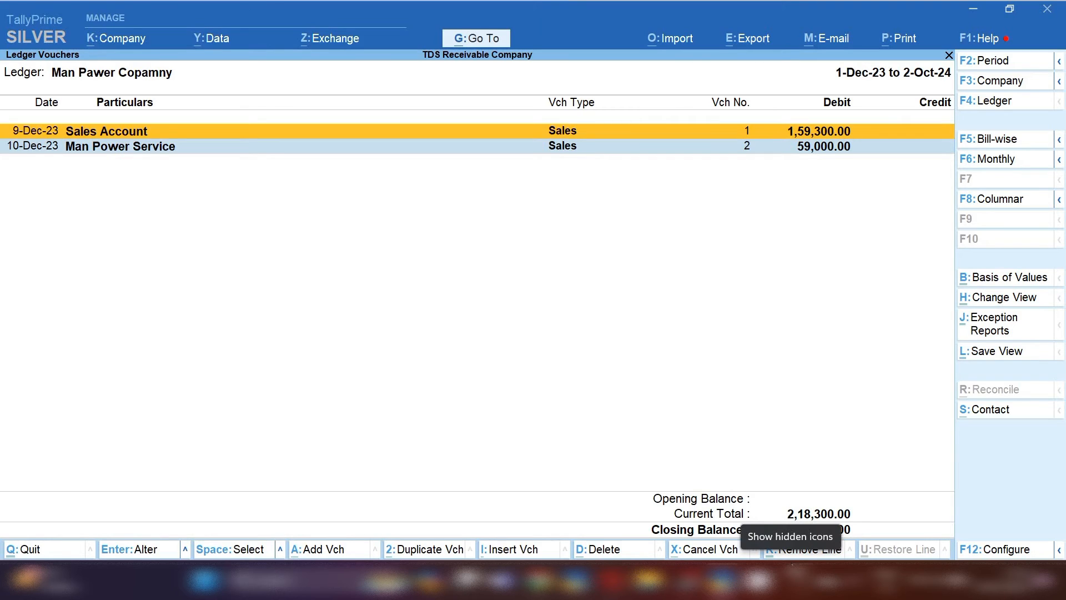
pyautogui.press('space')
pyautogui.press('space')
pyautogui.press('Return')
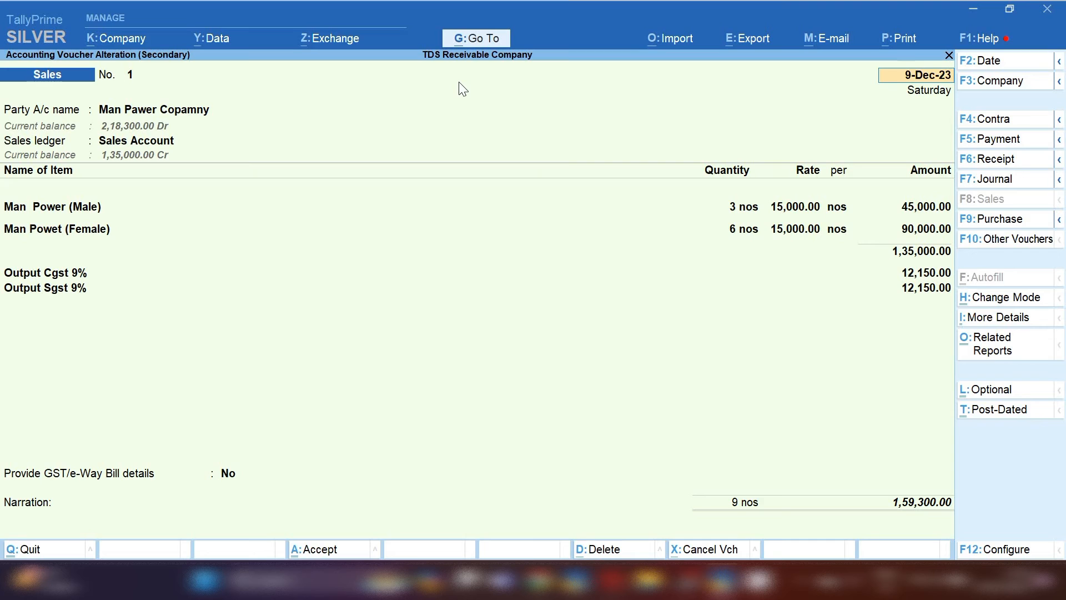
# Step: Bring up the calculator beside the sales voucher's amounts, and close the voucher back to the ledger report
pyautogui.press('ctrl')
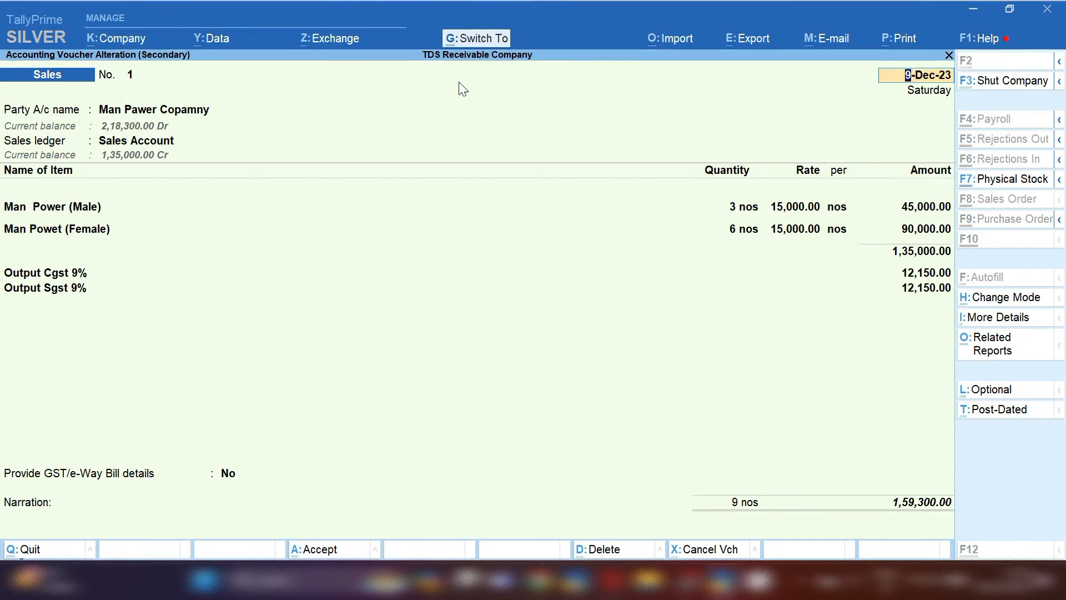
pyautogui.hotkey('ctrl', 'n')
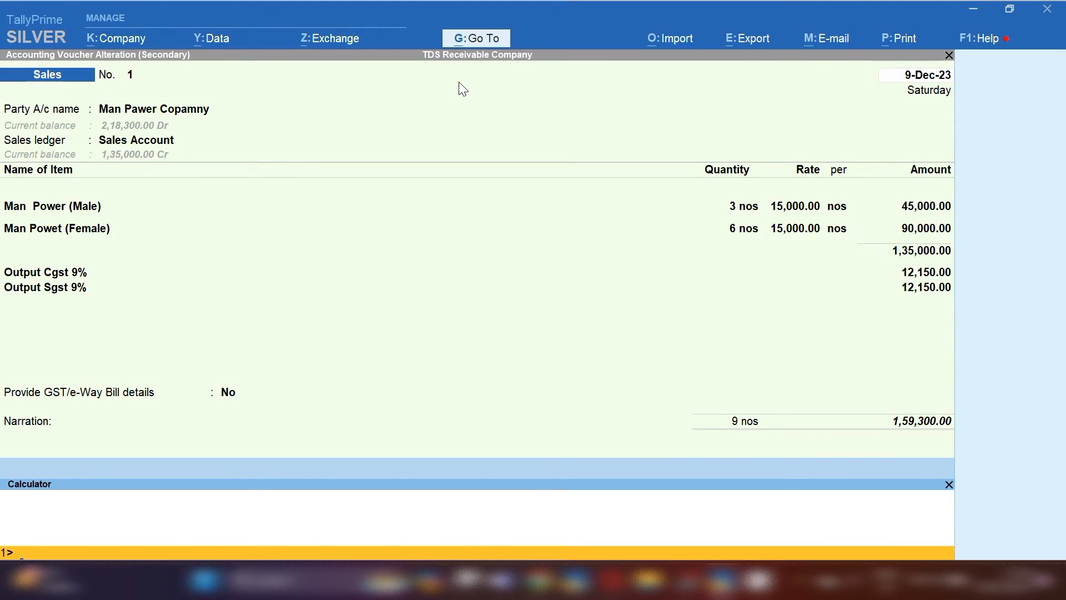
pyautogui.click(462, 89)
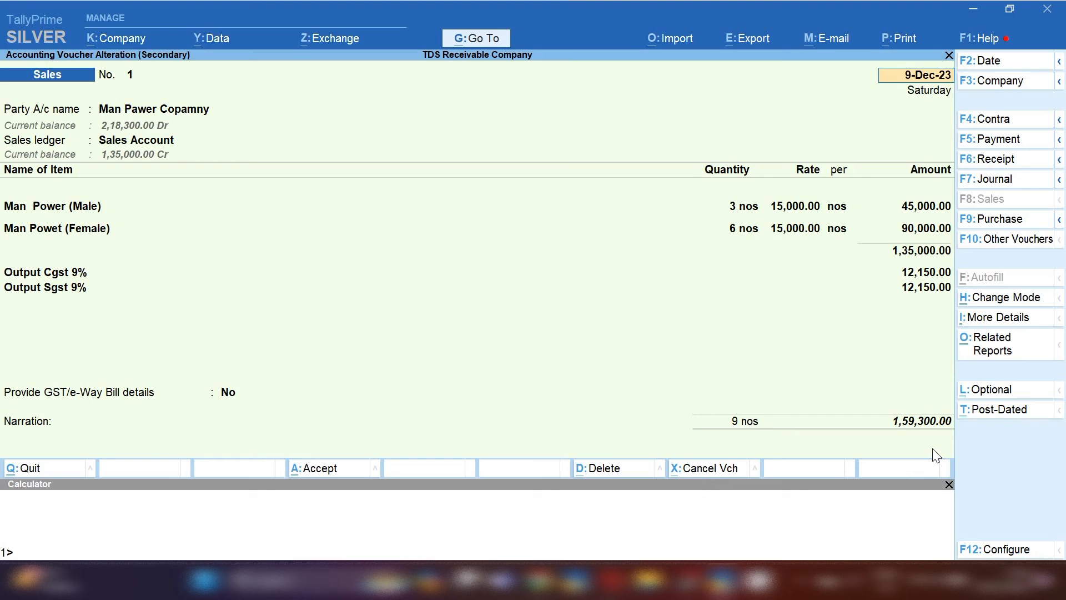
pyautogui.press('BackSpace')
pyautogui.press('Escape')
pyautogui.hotkey('alt', 'a')
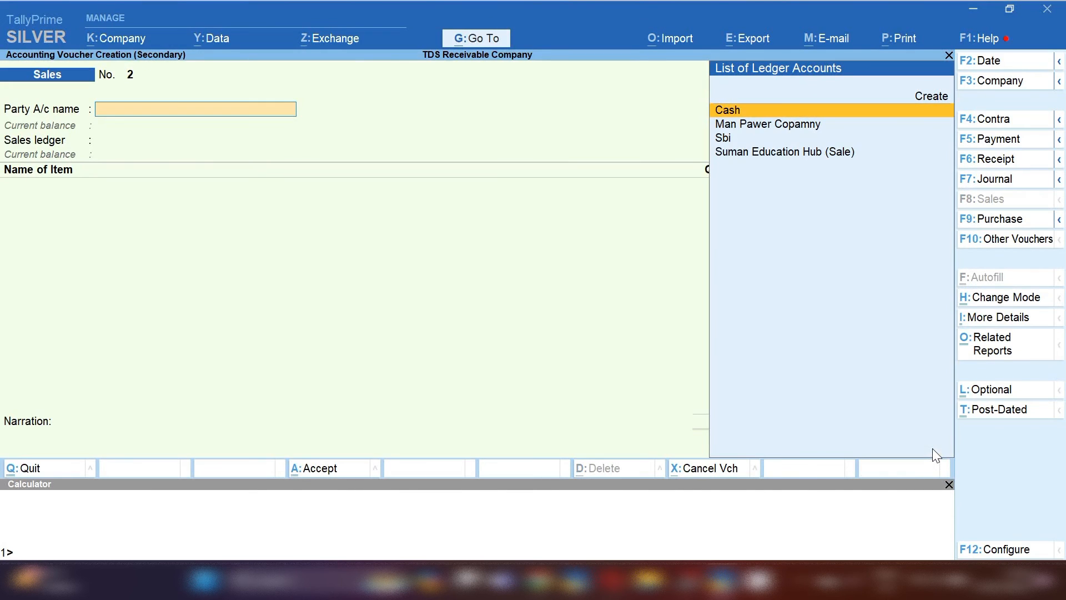
pyautogui.click(997, 159)
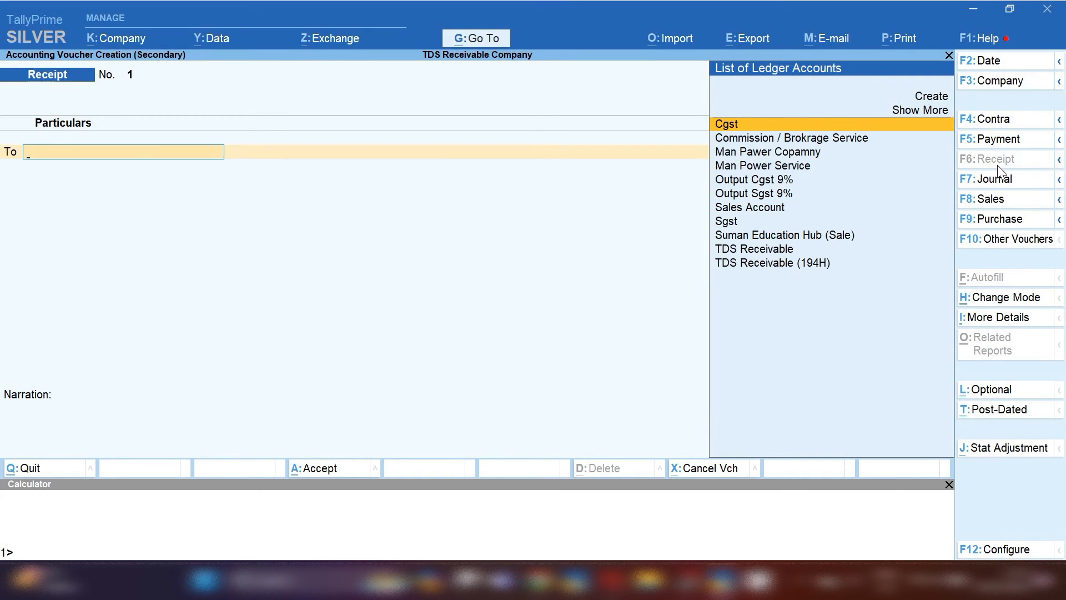
pyautogui.write('Man')
pyautogui.press('Escape')
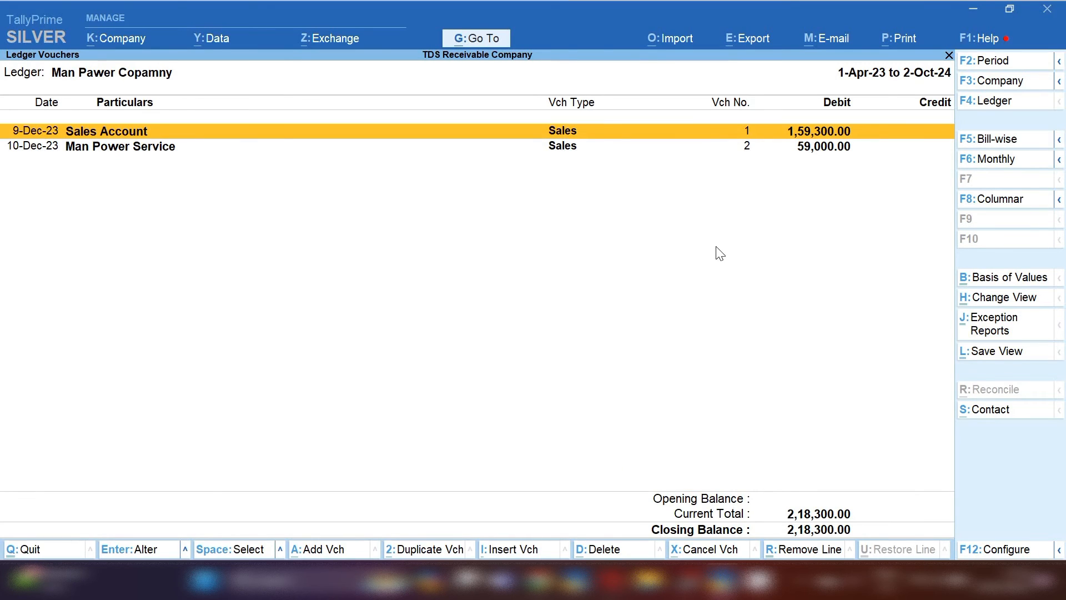
# Step: Add a receipt voucher from the ledger report and choose Man Pawer Copamny as the account to credit
pyautogui.hotkey('alt', 'a')
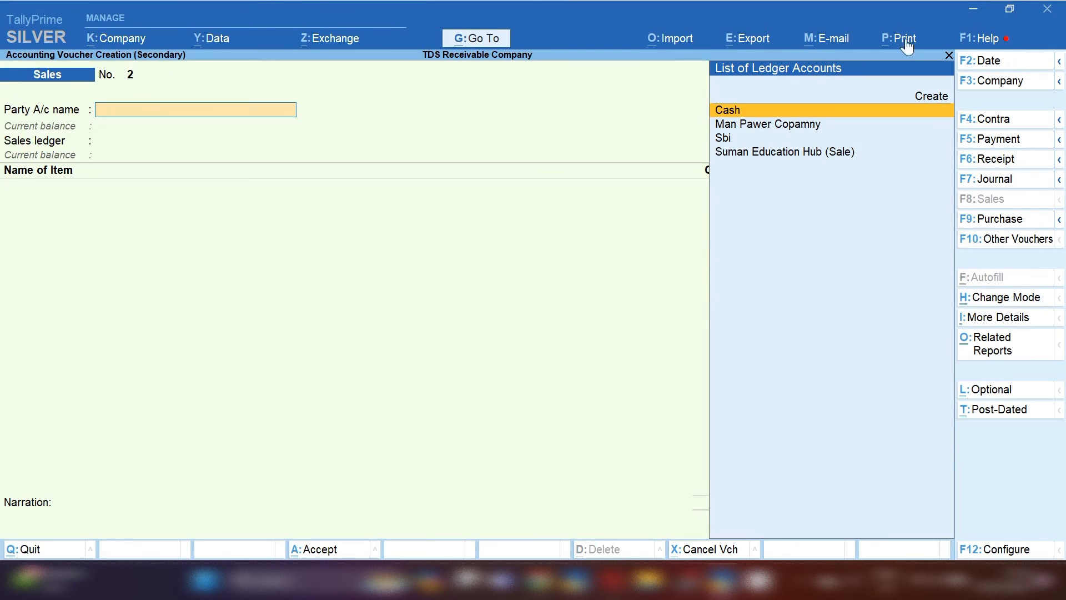
pyautogui.click(1000, 159)
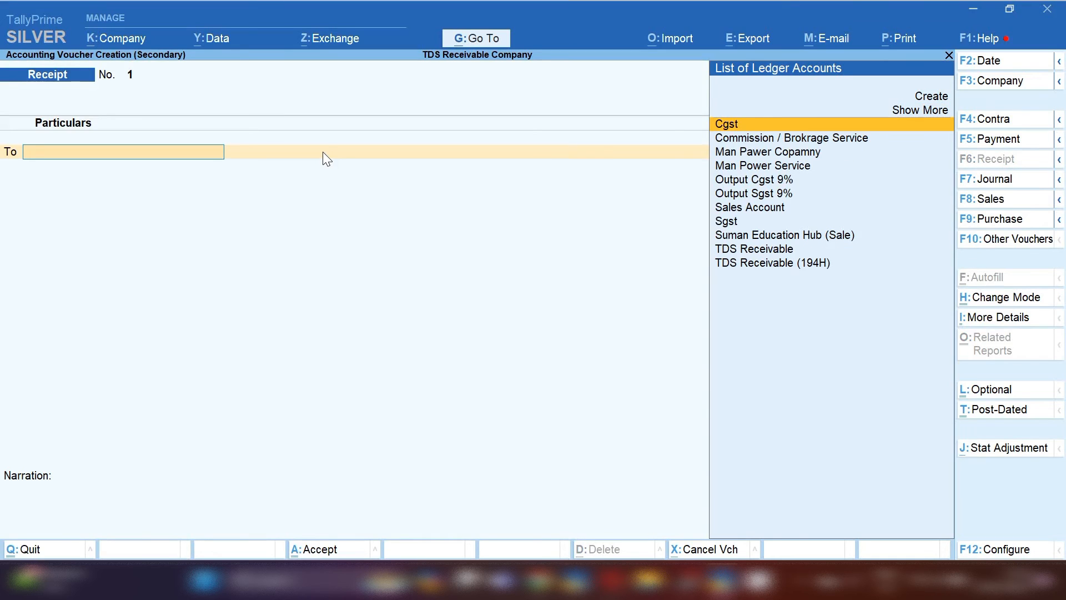
pyautogui.write('M')
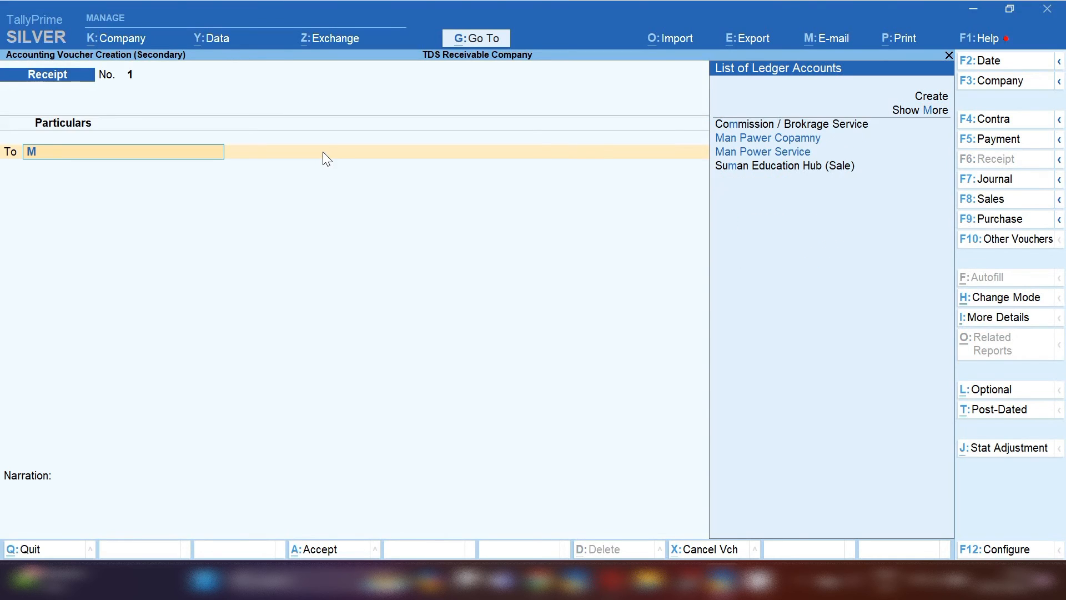
pyautogui.press('Down')
pyautogui.press('Down')
pyautogui.press('Up')
pyautogui.press('Return')
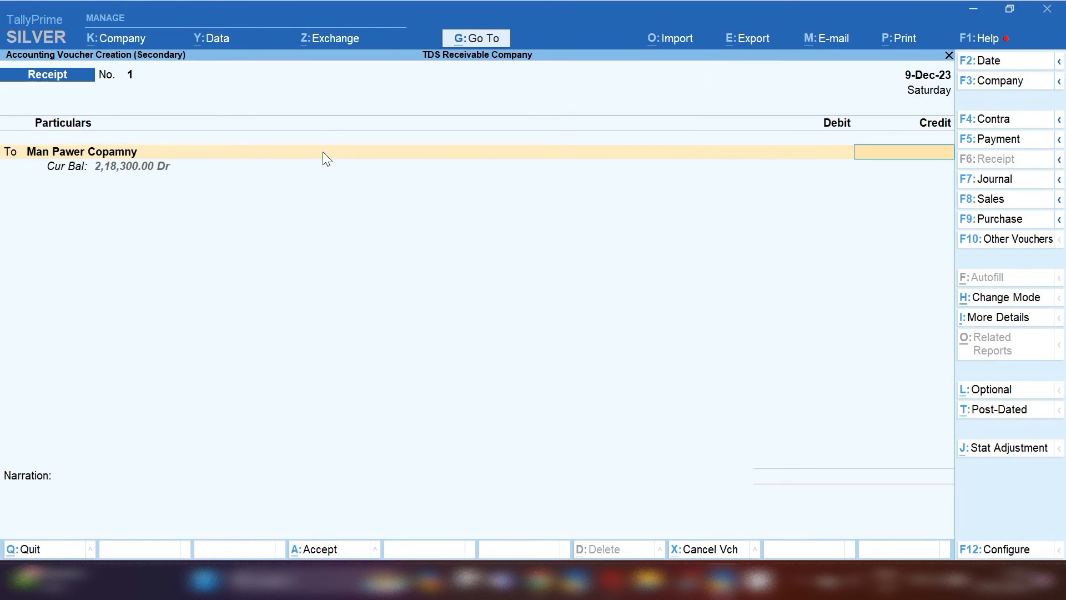
# Step: Credit Man Pawer Copamny with 159300, allocated as Agst Ref to bill 1
pyautogui.write('159300')
pyautogui.press('Return')
pyautogui.press('Return')
pyautogui.press('Return')
pyautogui.press('Return')
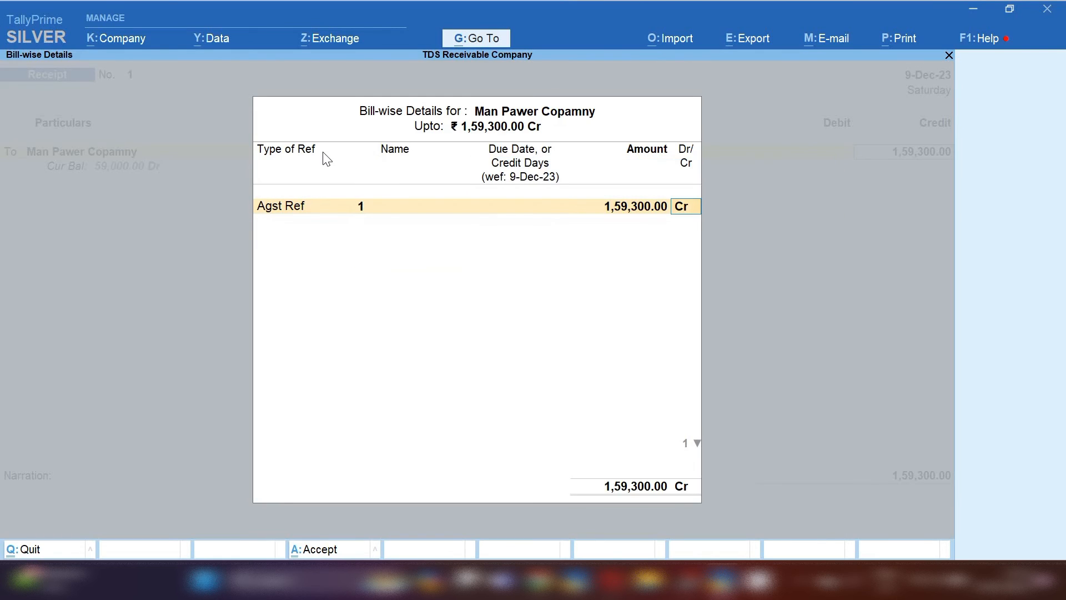
pyautogui.press('Return')
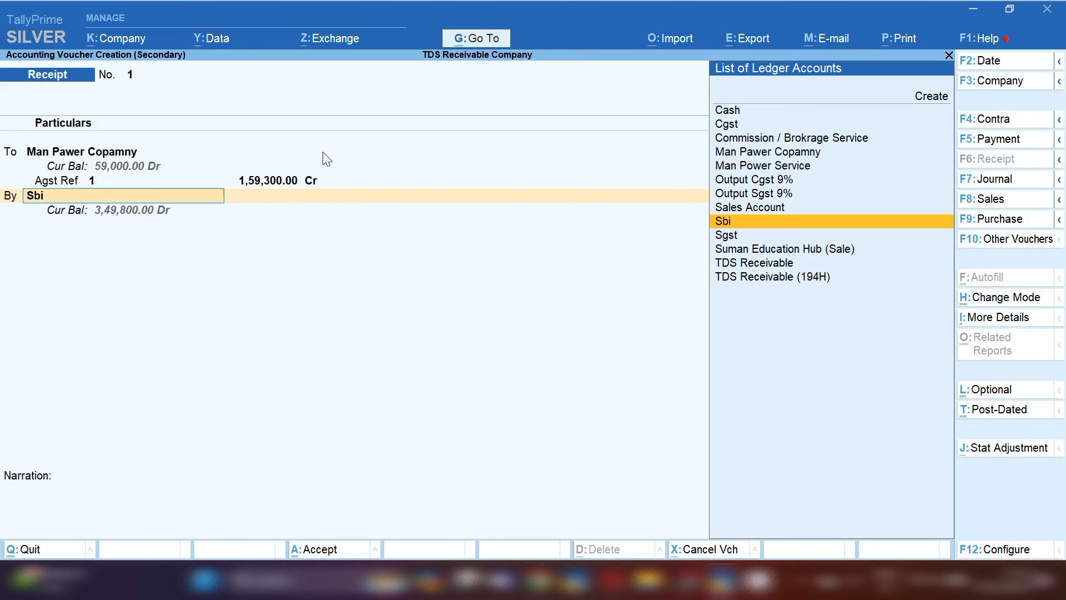
# Step: Debit the TDS Receivable ledger with 2700 in the receipt voucher
pyautogui.write('Td')
pyautogui.press('Return')
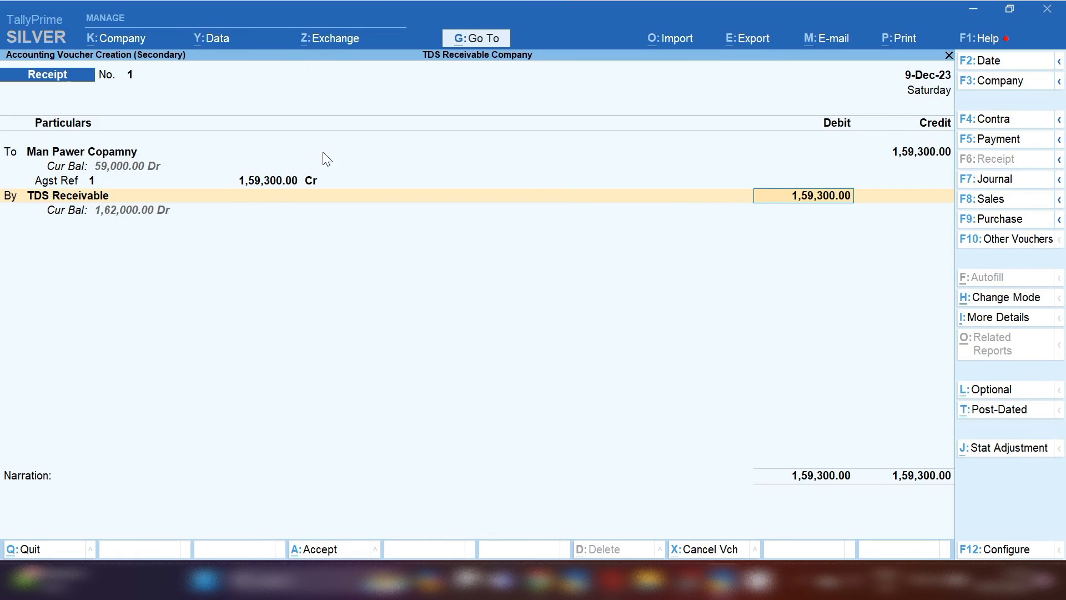
pyautogui.write('2700')
pyautogui.press('Return')
pyautogui.press('Return')
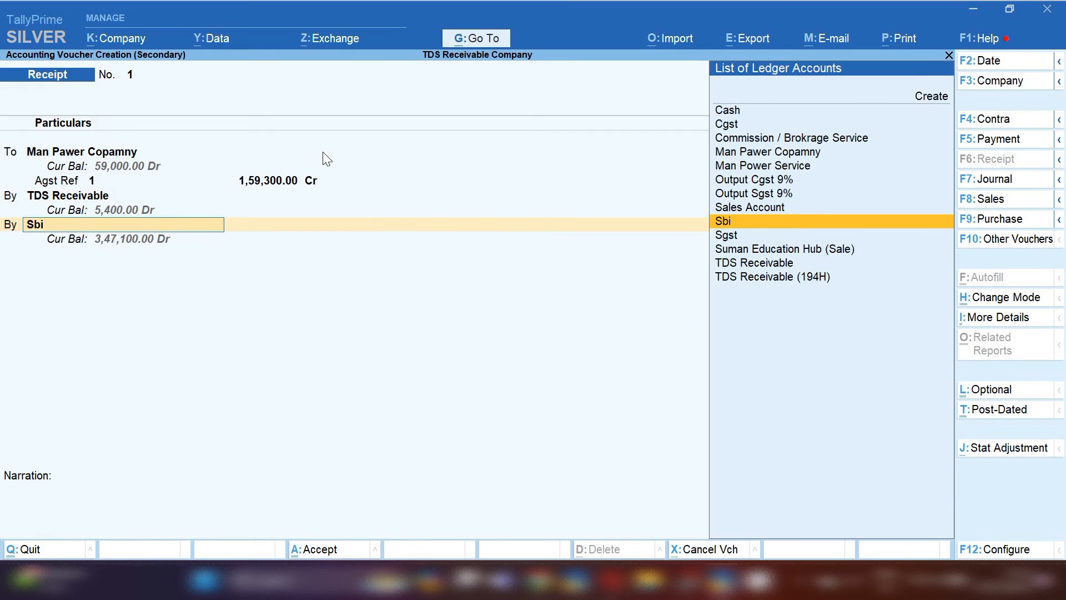
# Step: Debit the remaining 156600 to Sbi and save the receipt voucher
pyautogui.press('Return')
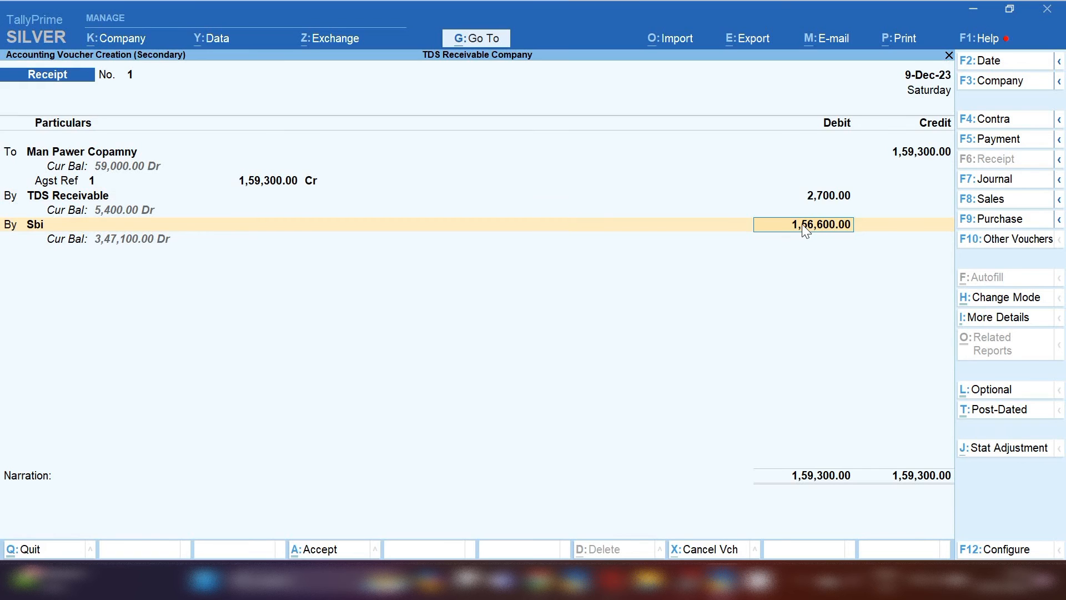
pyautogui.press('Return')
pyautogui.press('Return')
pyautogui.press('Return')
pyautogui.press('Return')
pyautogui.press('Return')
pyautogui.press('Return')
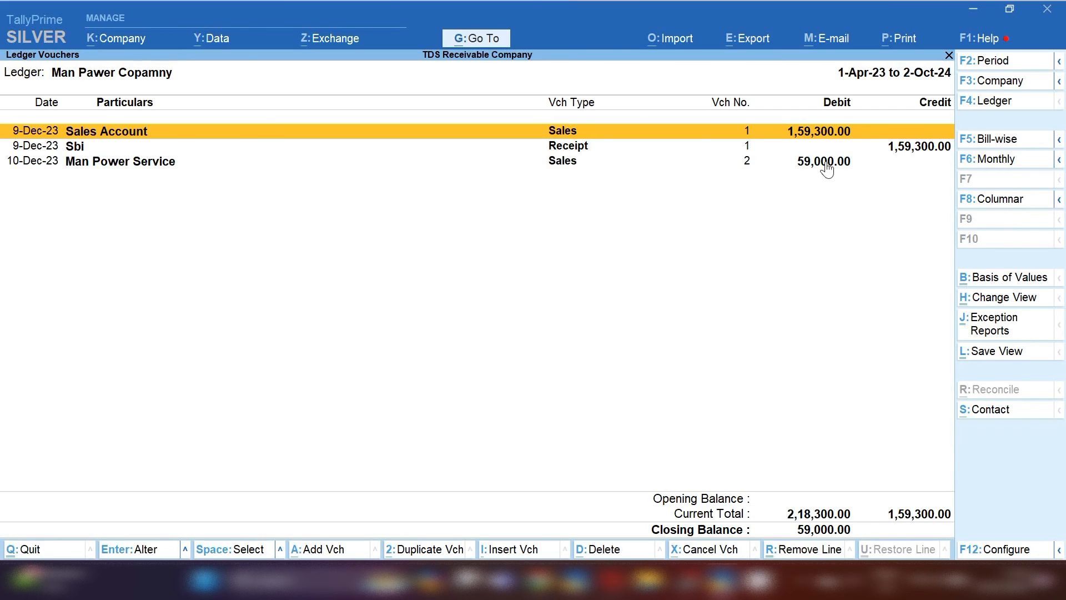
# Step: Open the 10-Dec-23 Man Power Service sales voucher to check its taxable amount, and return to the ledger report
pyautogui.press('Down')
pyautogui.press('Down')
pyautogui.press('Return')
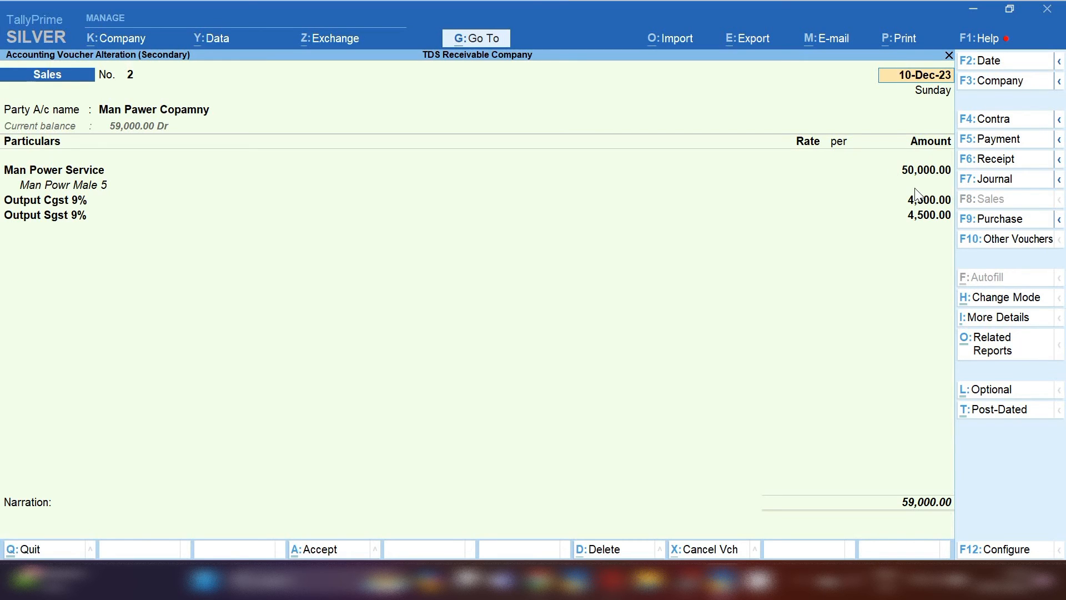
pyautogui.press('BackSpace')
pyautogui.press('Escape')
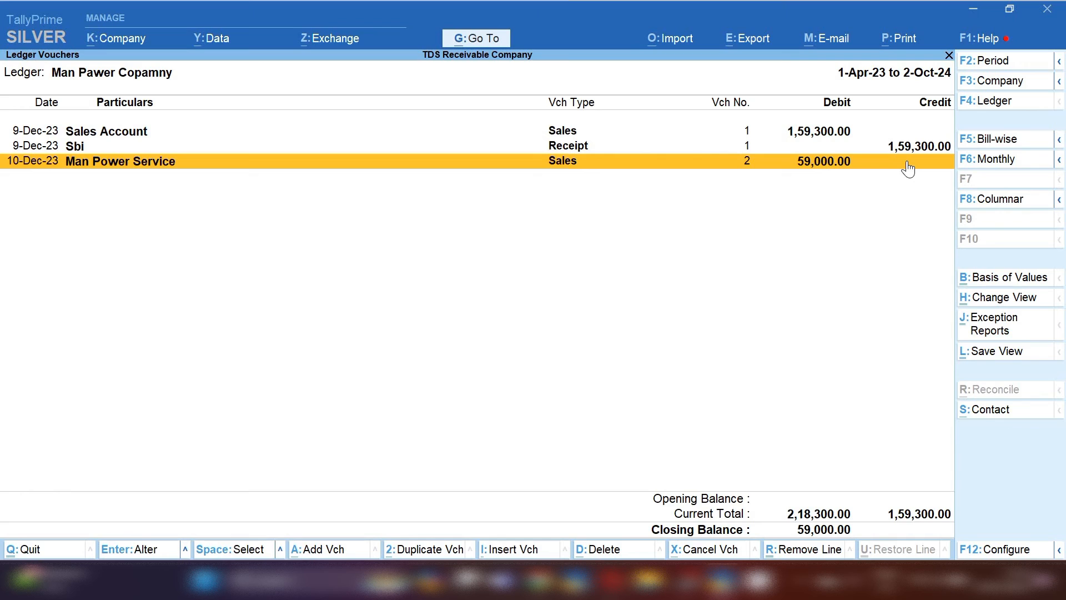
# Step: Start a new receipt voucher dated 10-Dec-23 with Man Pawer Copamny as the credited party
pyautogui.hotkey('alt', 'a')
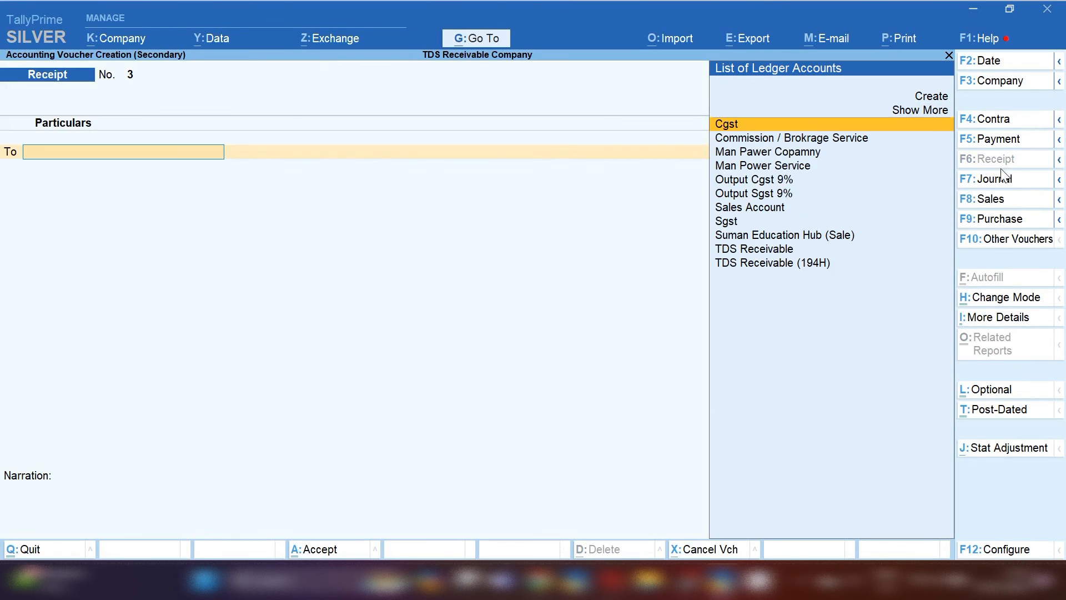
pyautogui.click(1016, 161)
pyautogui.write('M')
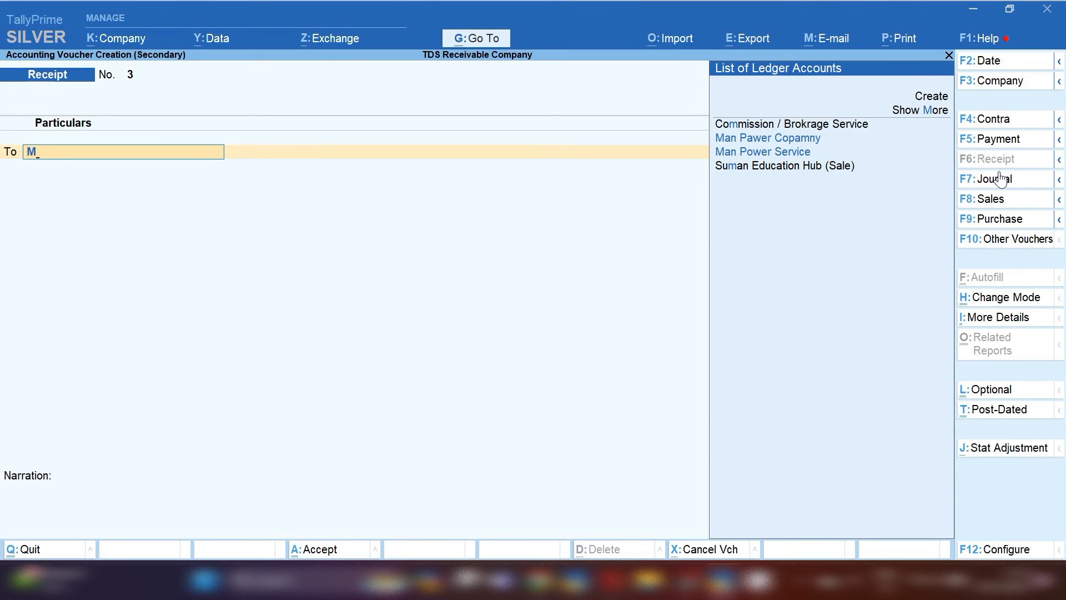
pyautogui.press('Return')
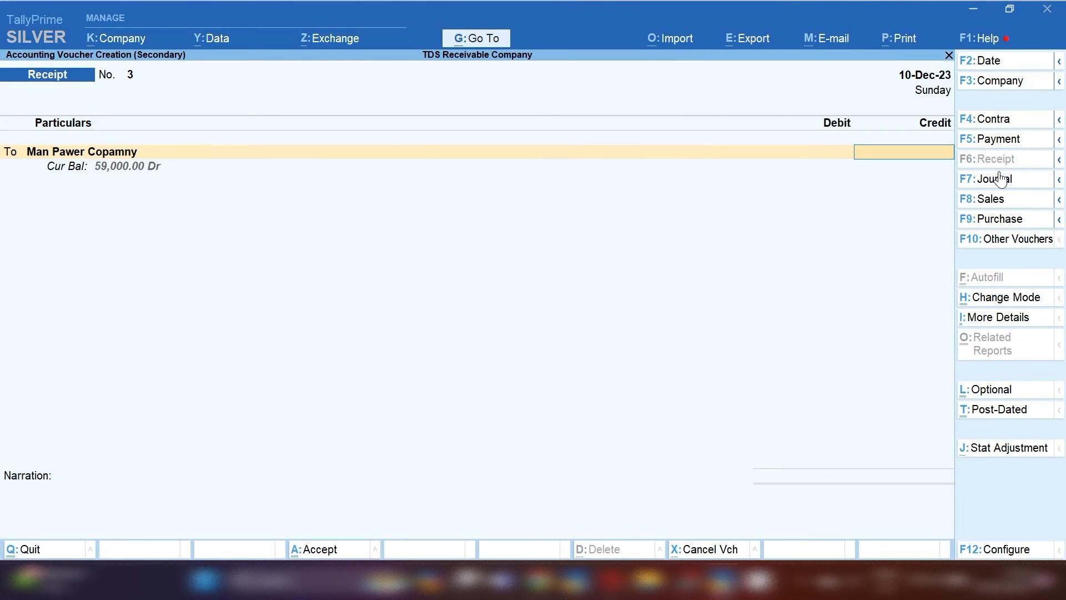
# Step: Set Man Pawer Copamny's credit to 59000 and allocate it as Agst Ref to bill 2
pyautogui.write('59000')
pyautogui.press('Return')
pyautogui.press('Return')
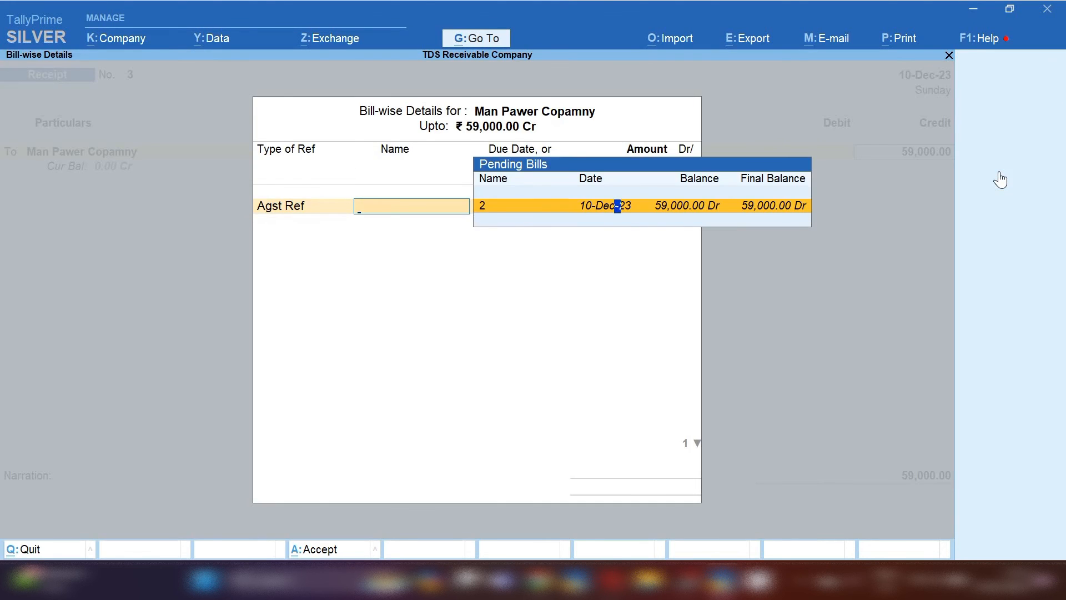
pyautogui.press('Return')
pyautogui.press('Return')
pyautogui.press('Return')
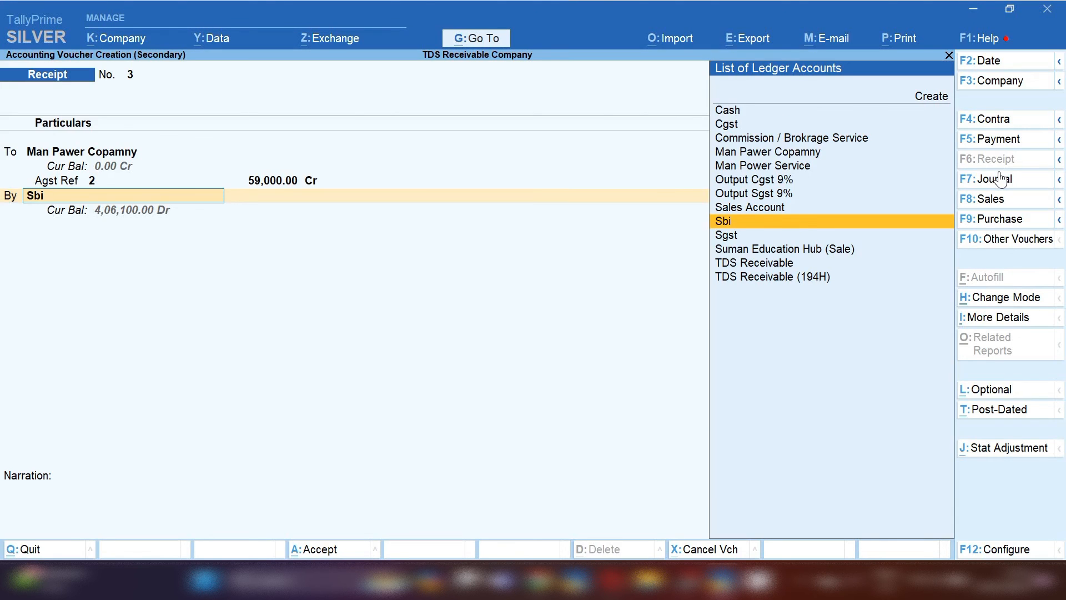
# Step: Debit the TDS Receivable ledger with 1,000 in the receipt voucher
pyautogui.write('Td')
pyautogui.press('Return')
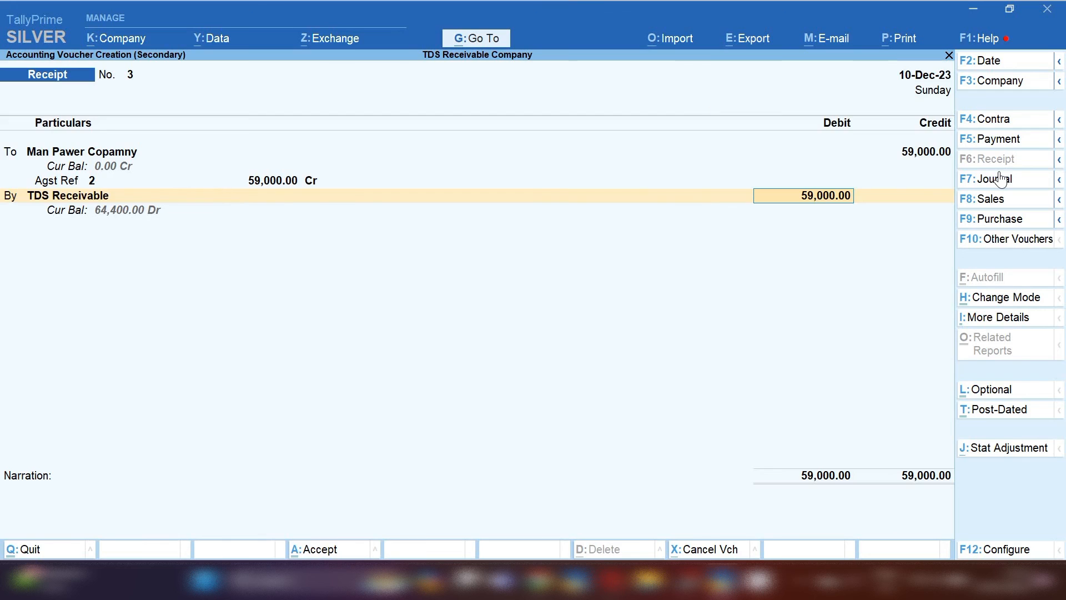
pyautogui.write('1,000')
pyautogui.press('Return')
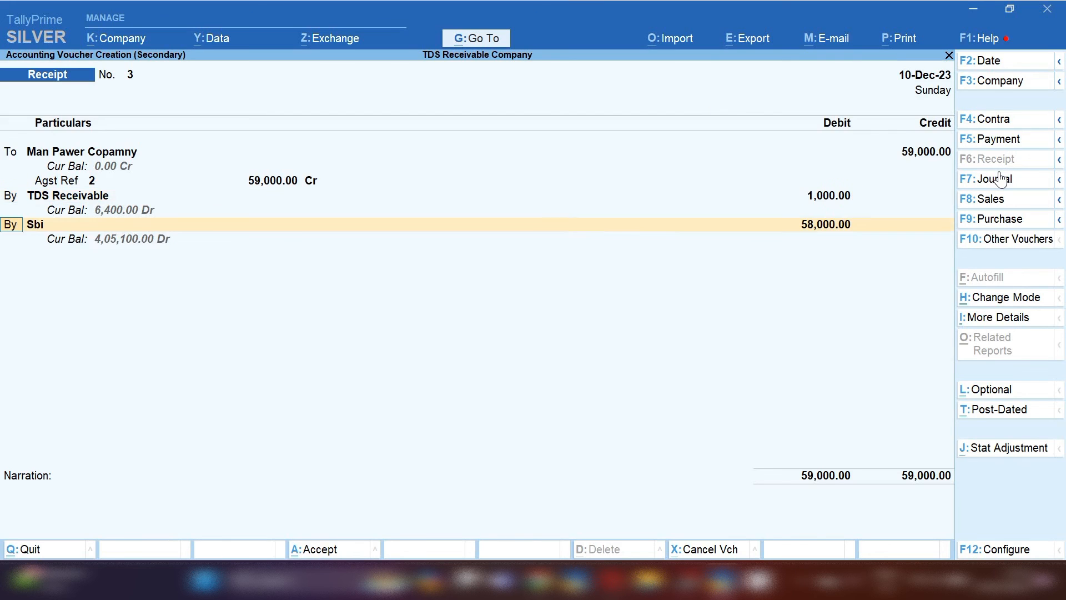
# Step: Debit the remaining 58,000 to Sbi with a Cheque/DD bank allocation and save the receipt voucher
pyautogui.press('Return')
pyautogui.press('Return')
pyautogui.press('Return')
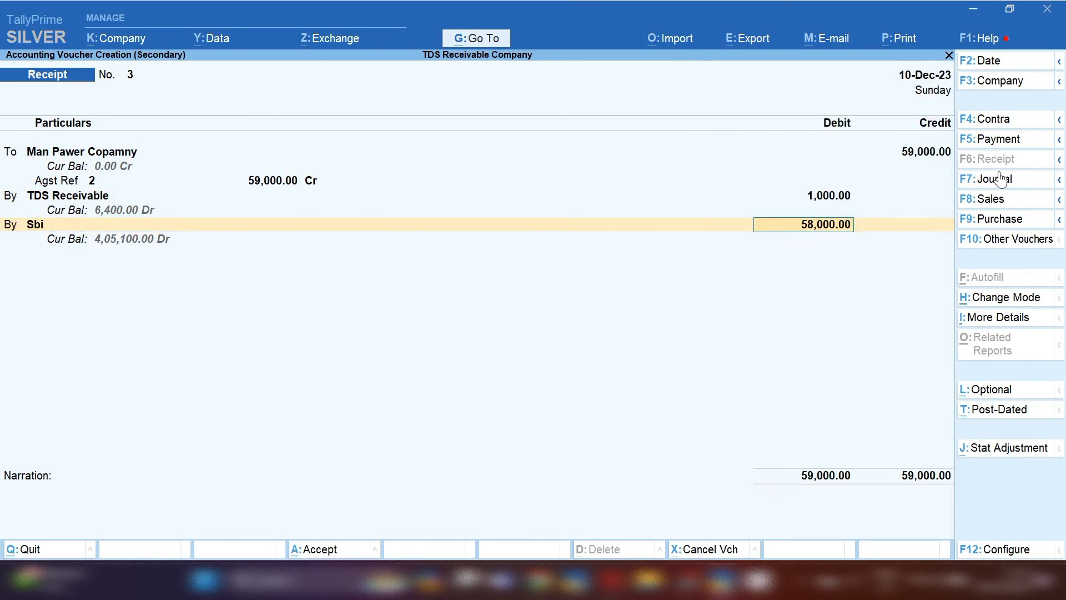
pyautogui.press('Return')
pyautogui.press('Return')
pyautogui.press('Return')
pyautogui.press('Return')
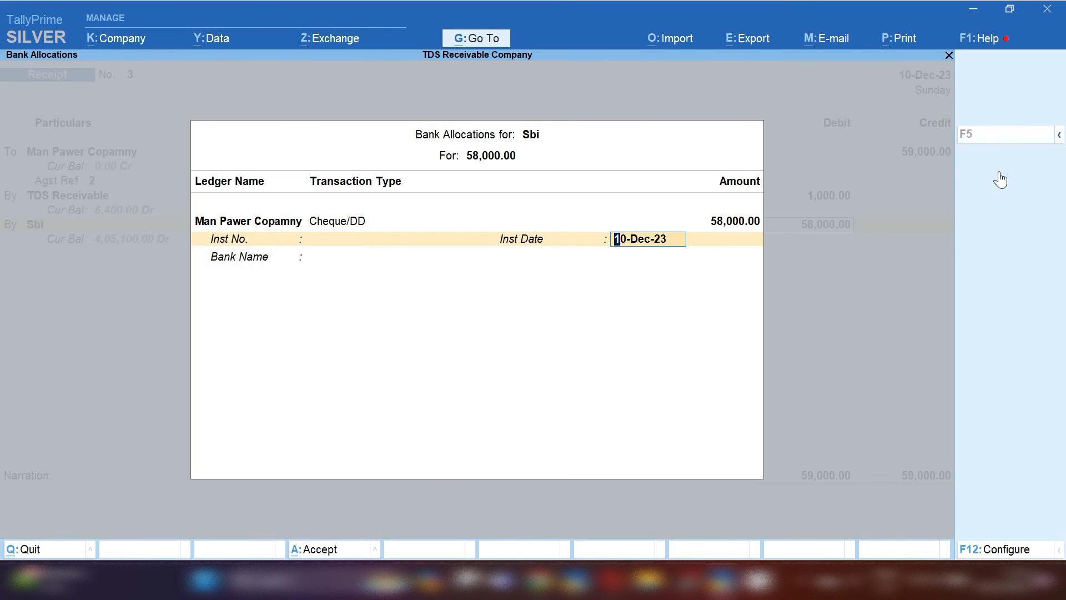
pyautogui.press('Return')
pyautogui.press('Return')
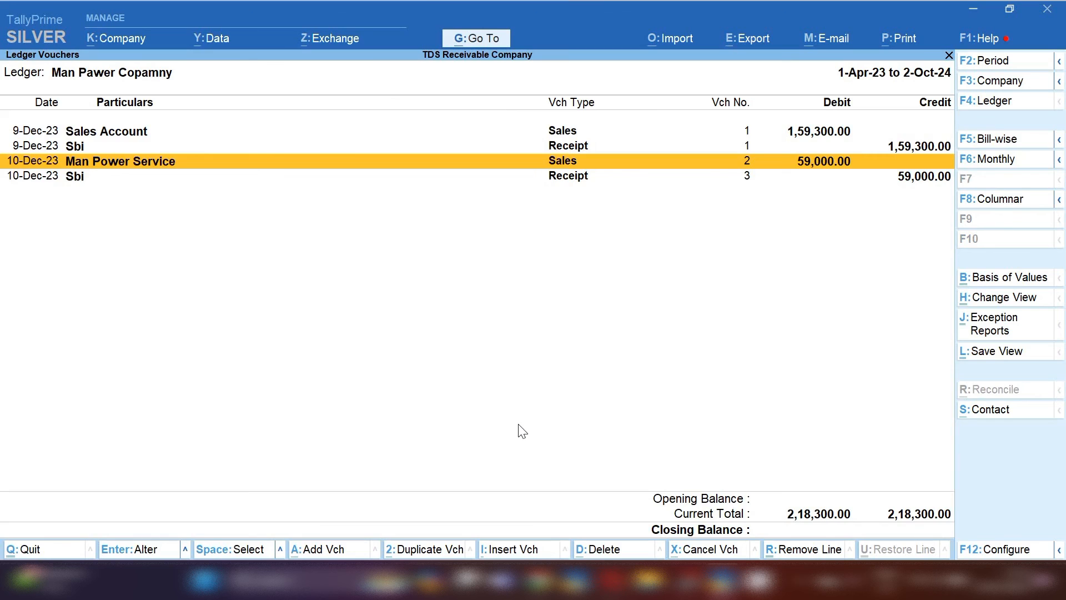
# Step: Open the ledger vouchers report for TDS Receivable to check the TDS entries
pyautogui.hotkey('alt', 'a')
pyautogui.write('Tds')
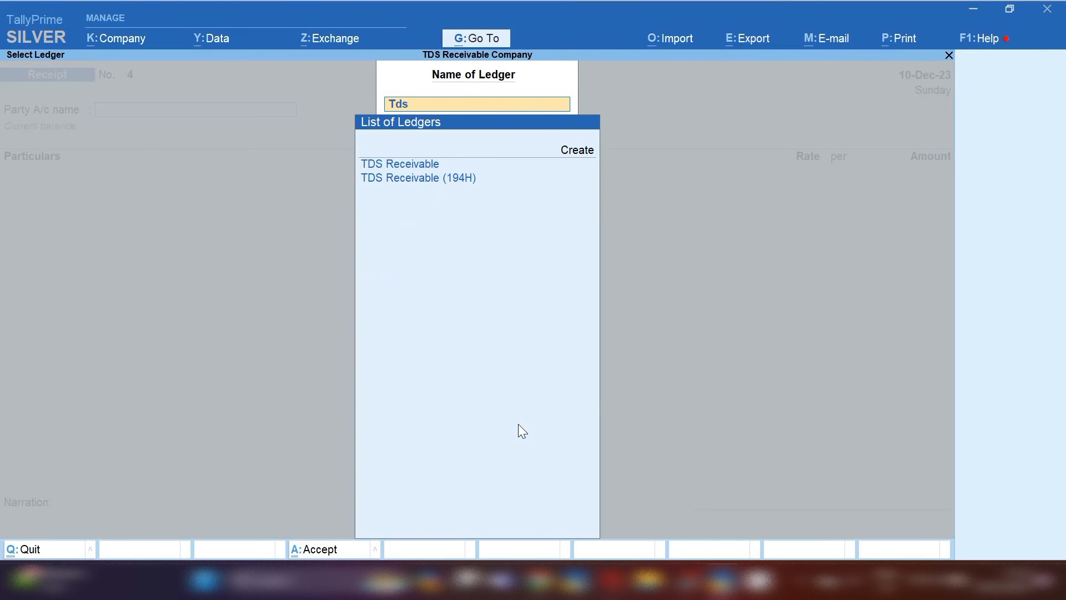
pyautogui.press('Return')
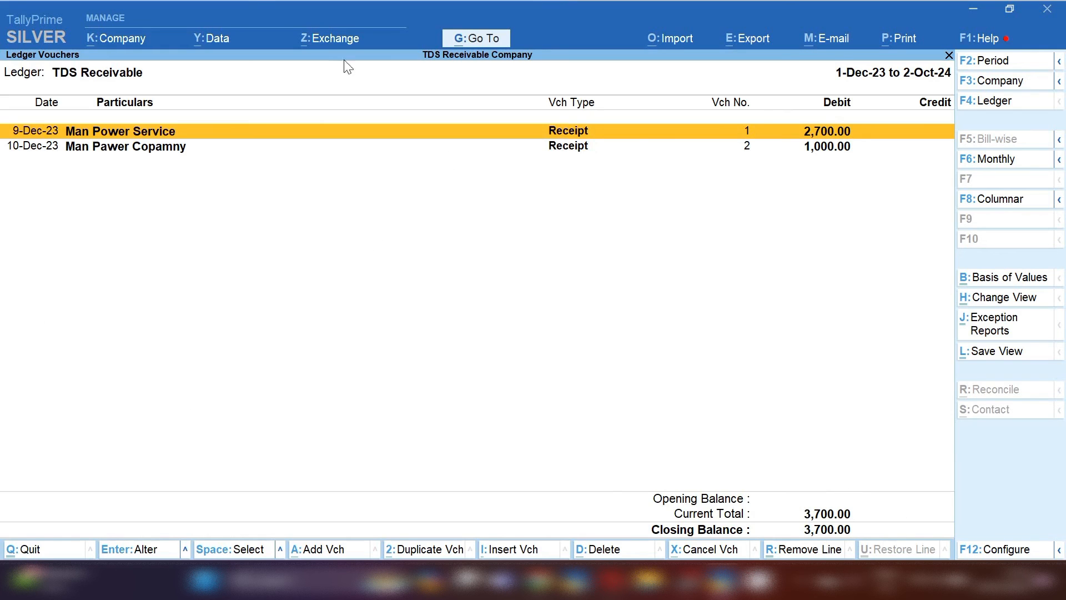
# Step: Open the Balance Sheet, examine Sundry Debtors under Current Assets, and return to the Balance Sheet
pyautogui.click(476, 38)
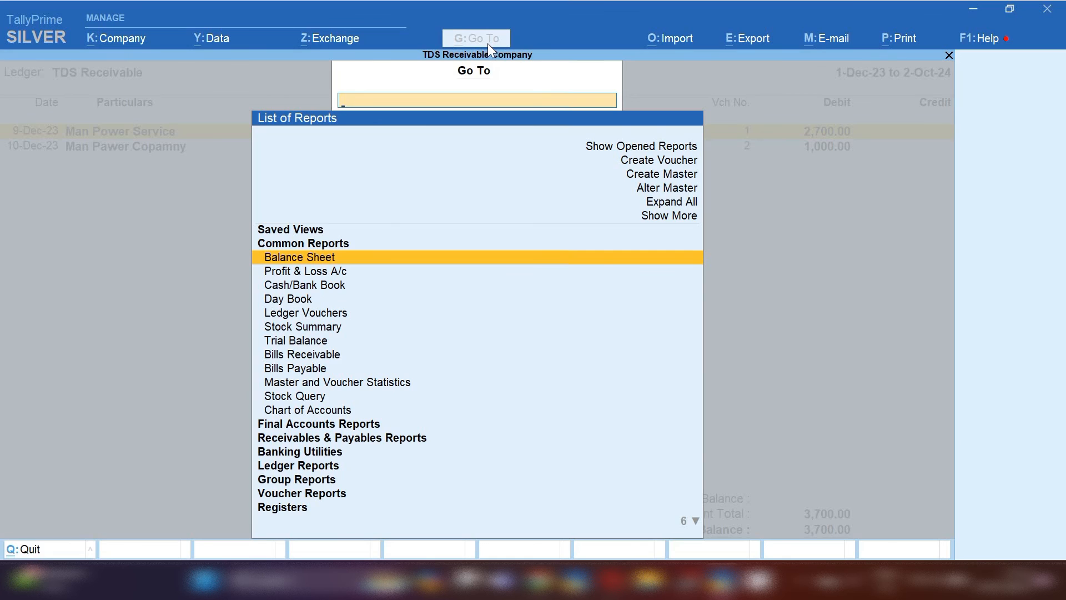
pyautogui.press('Return')
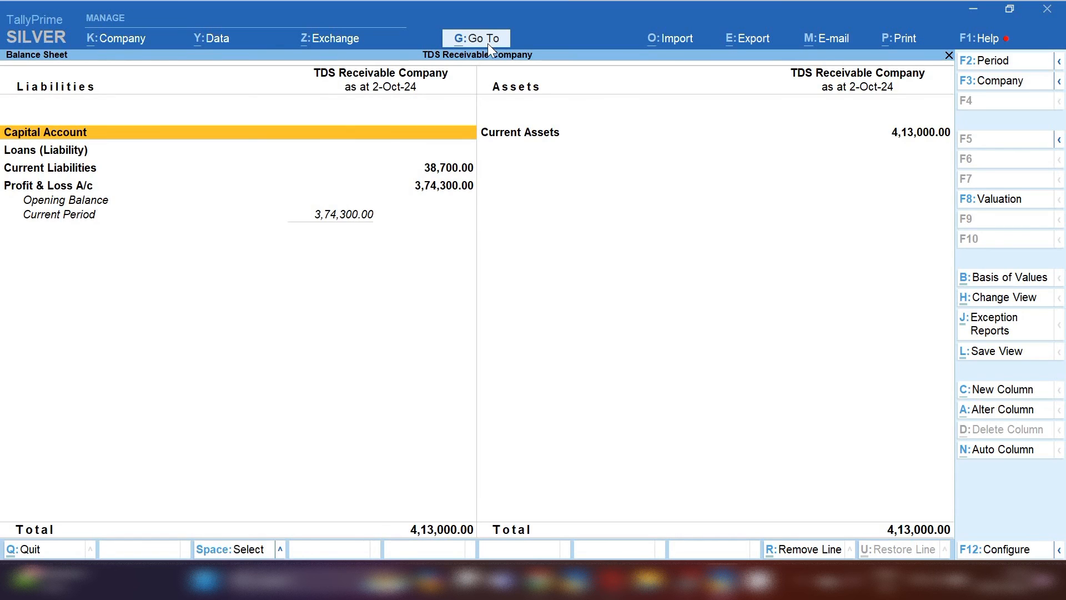
pyautogui.press('Right')
pyautogui.press('Return')
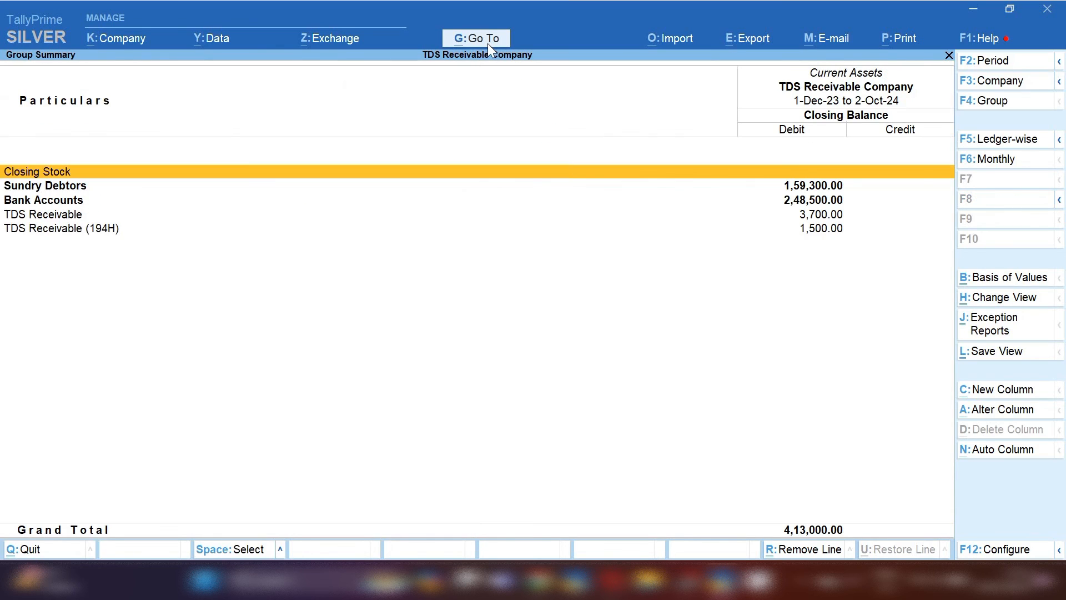
pyautogui.press('Down')
pyautogui.press('Return')
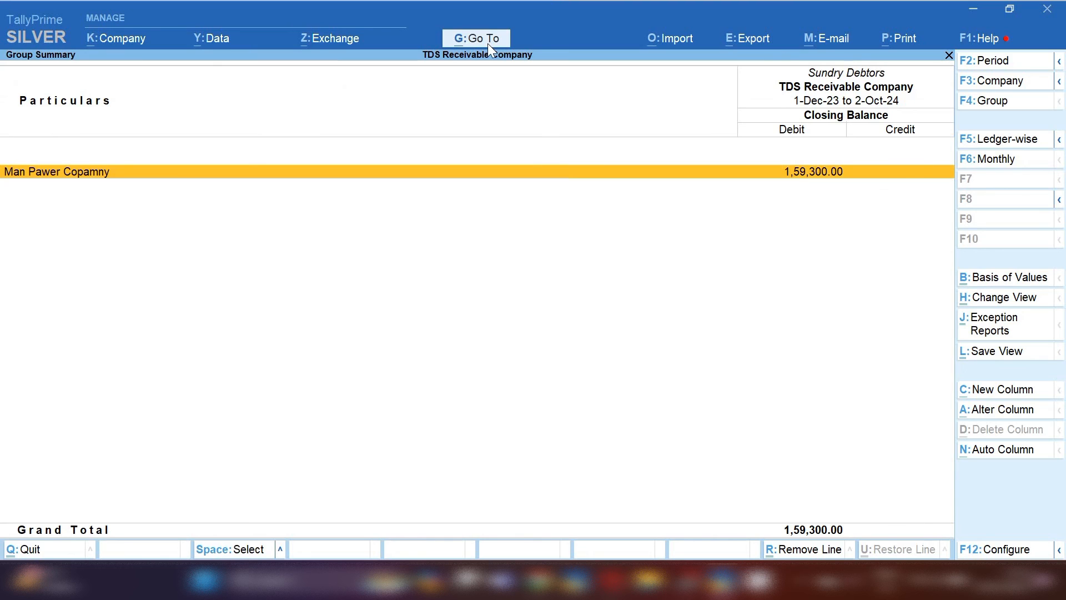
pyautogui.press('Escape')
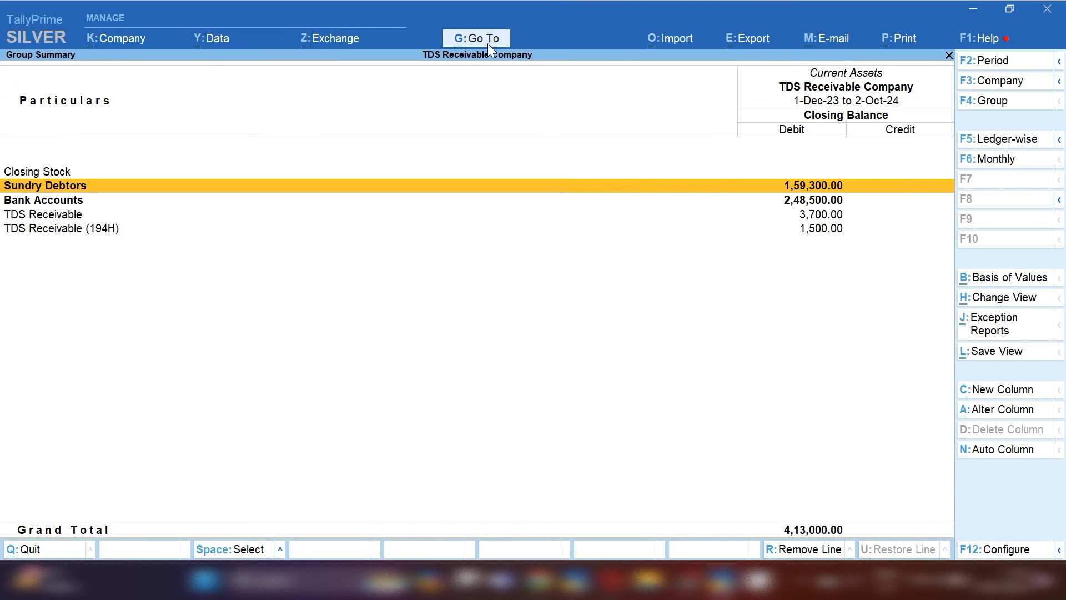
pyautogui.press('Escape')
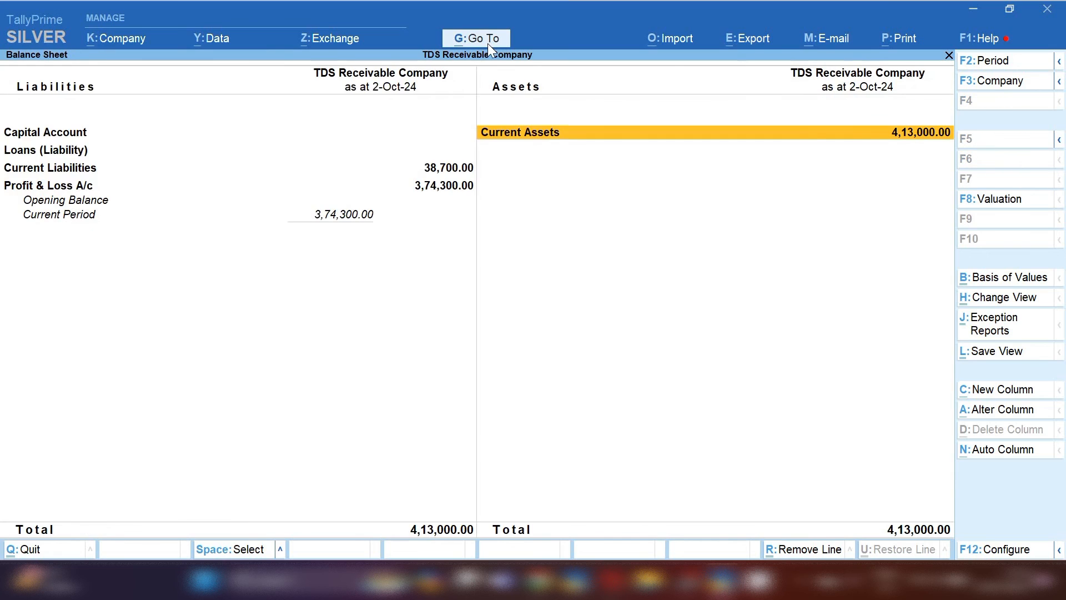
# Step: Open the monthly summary of the TDS Receivable ledger from Current Assets in the Balance Sheet
pyautogui.press('Return')
pyautogui.press('Down')
pyautogui.press('Down')
pyautogui.press('Down')
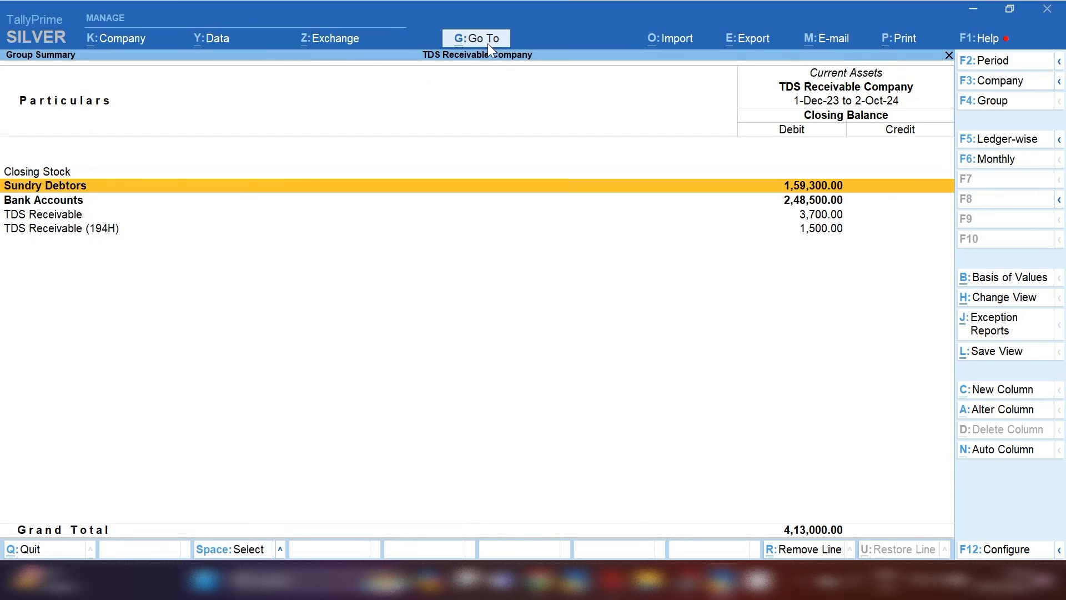
pyautogui.press('Return')
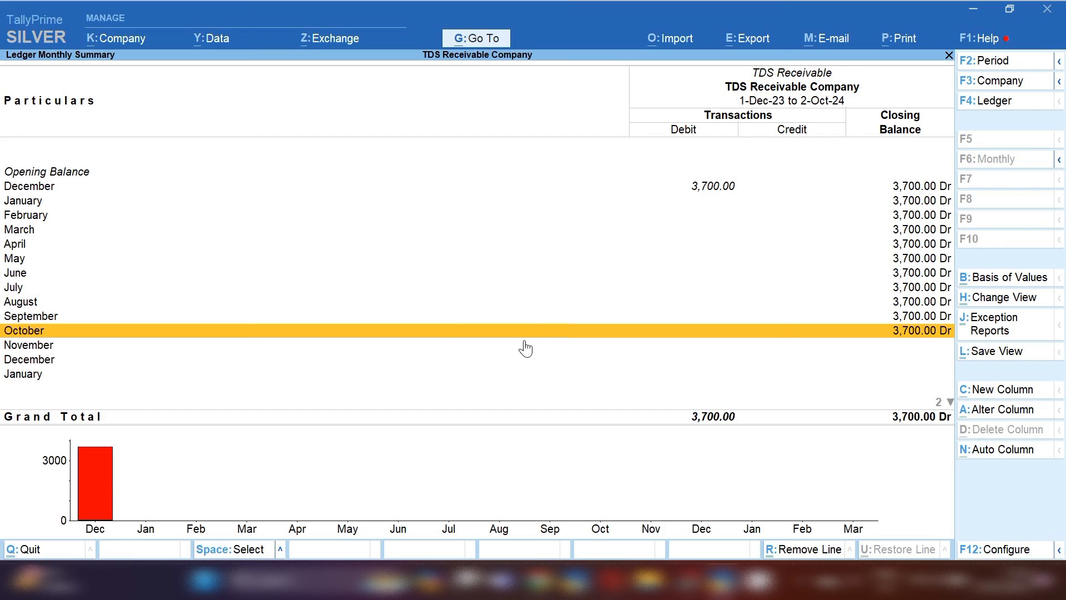
pyautogui.click(805, 579)
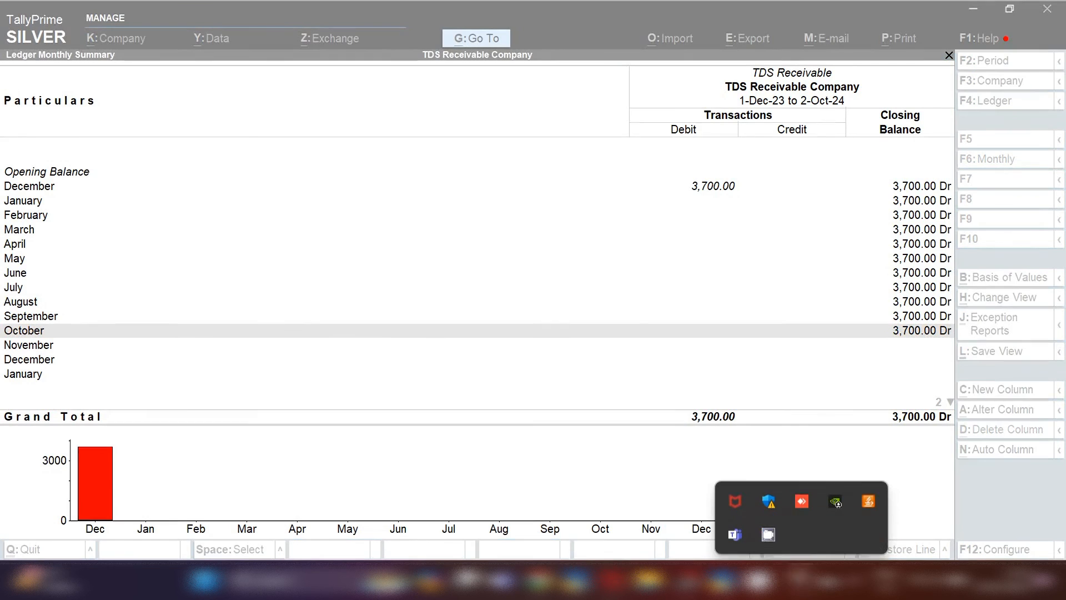
pyautogui.rightClick(779, 534)
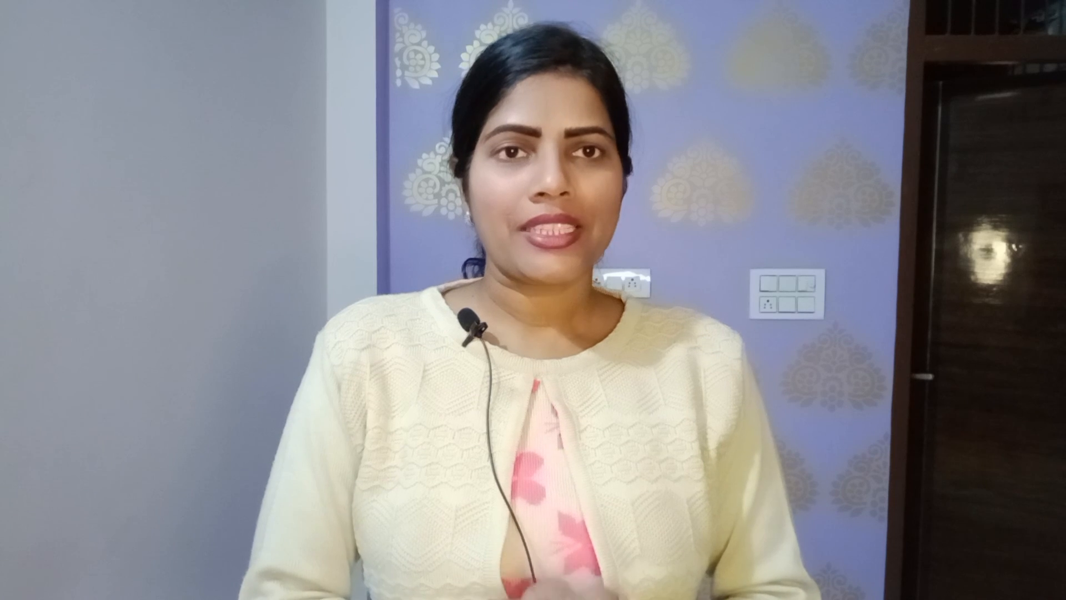